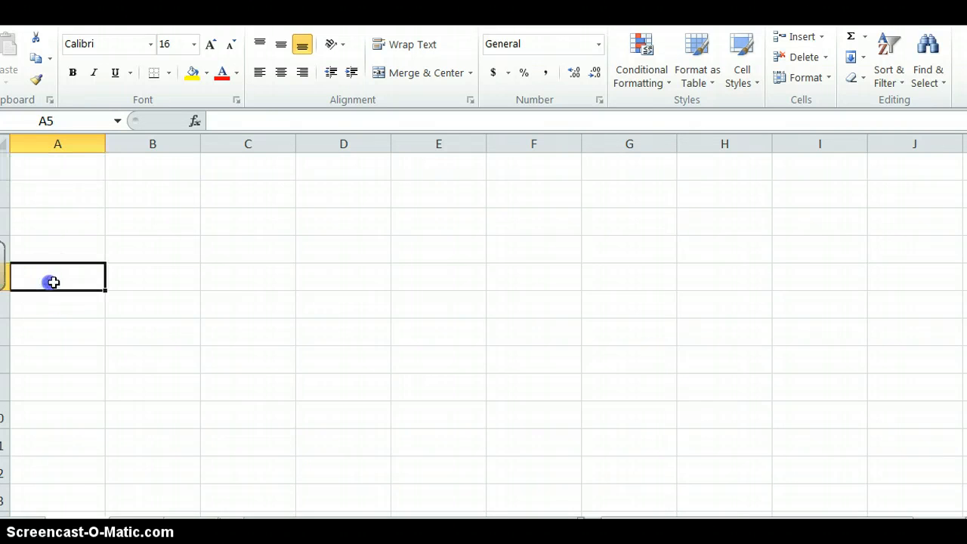
- Enter 1, 2 and 3 in A5:A7 and extend the number series further down column A
text(1)
key(Return)
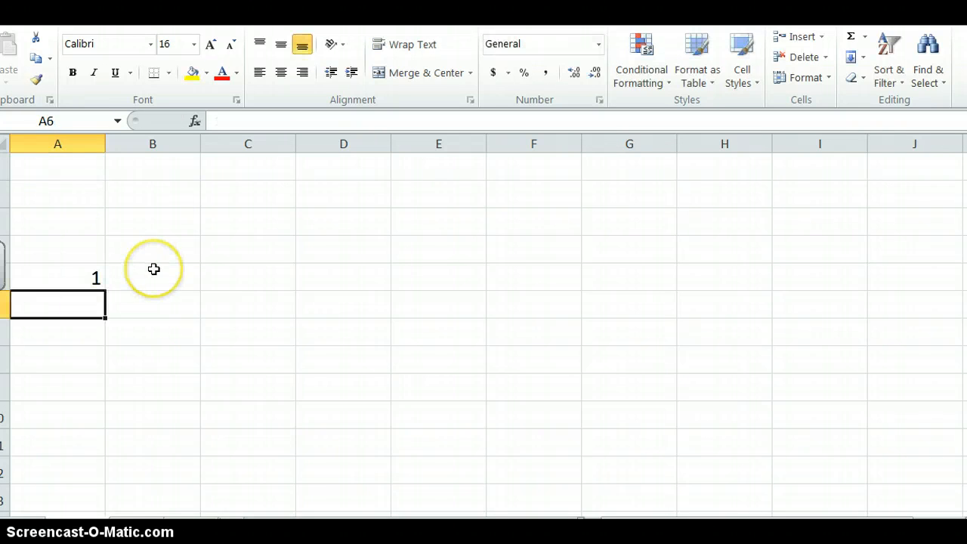
text(2)
key(Return)
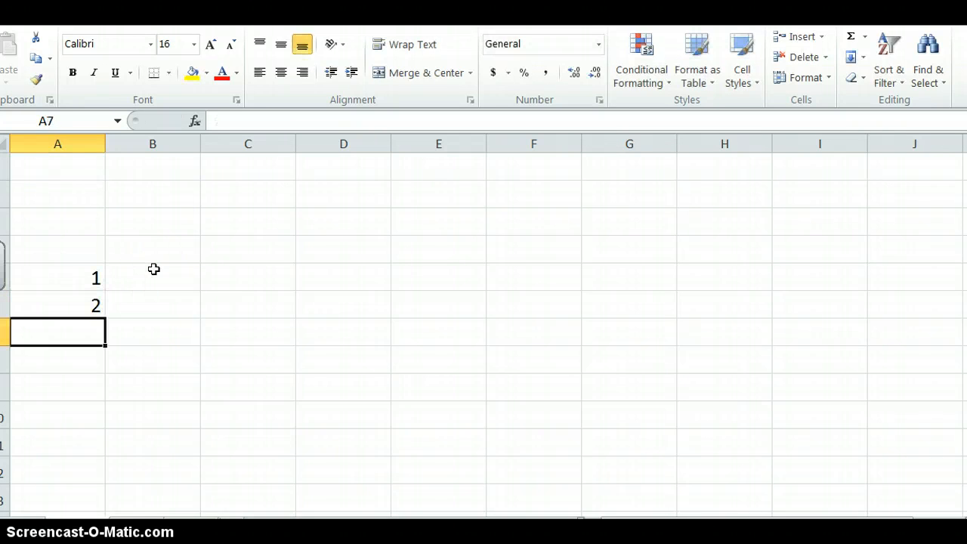
text(3)
key(Return)
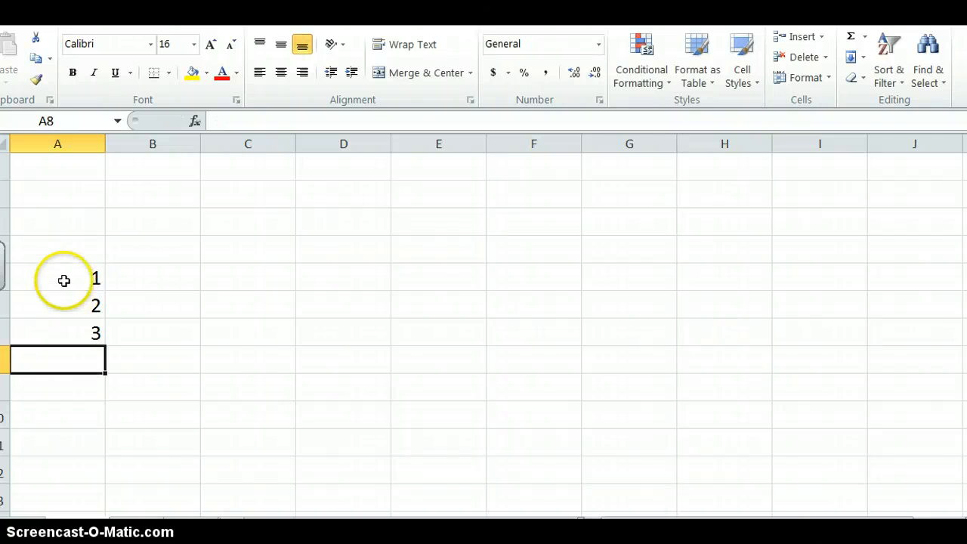
drag(63, 280, 118, 507)
scroll(287, 355, up, 4)
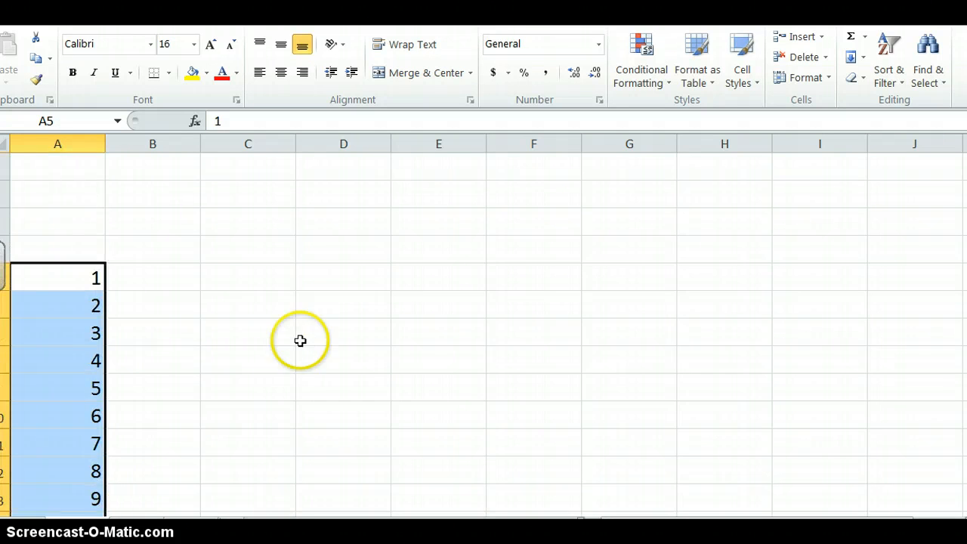
- Enter the heading Month in cell A4, directly above the number series
click(65, 252)
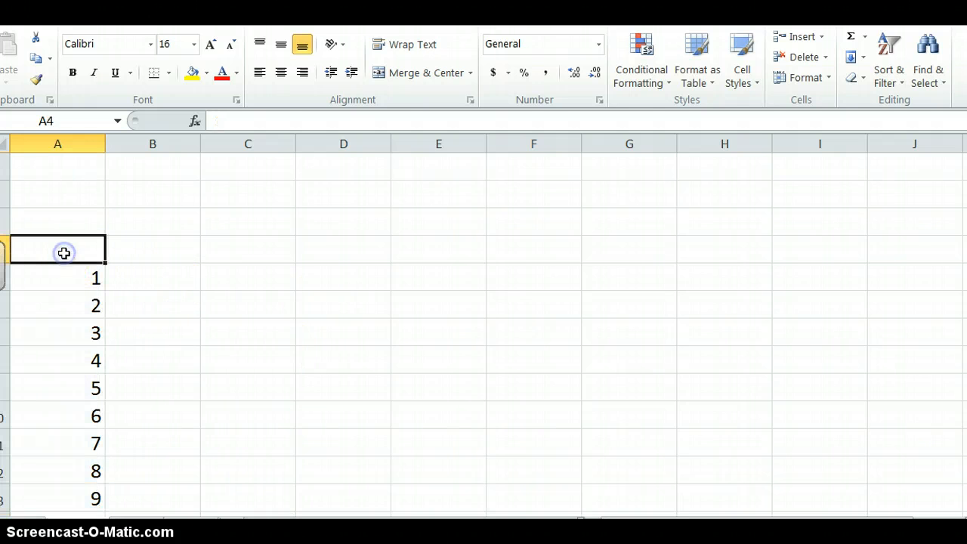
text(M)
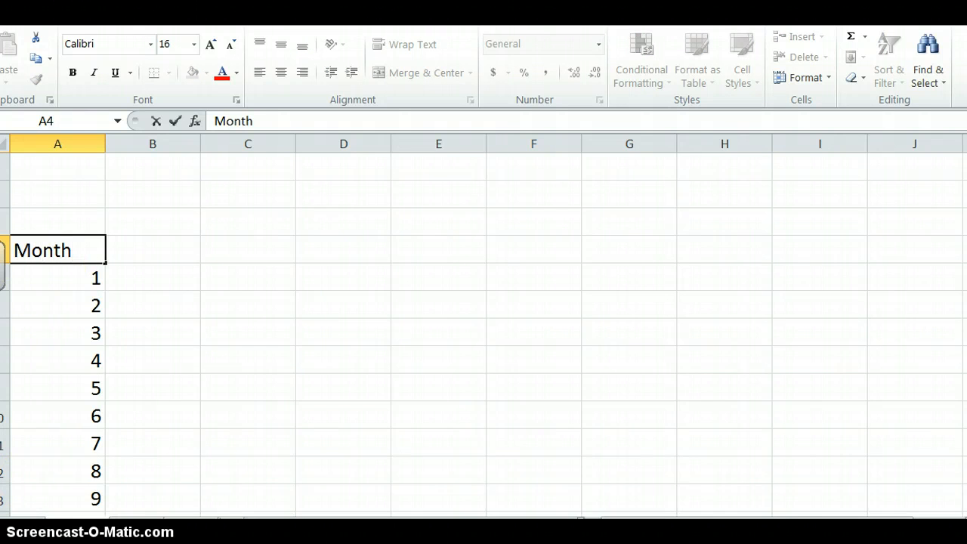
text(onth)
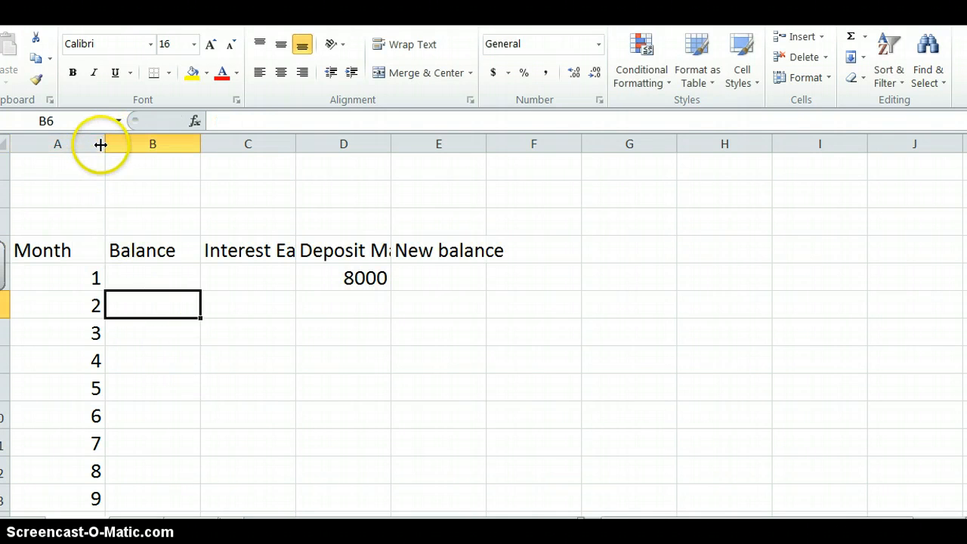
- Narrow column A to suit the Month heading and autofit columns C, D and E to their contents
drag(104, 144, 78, 144)
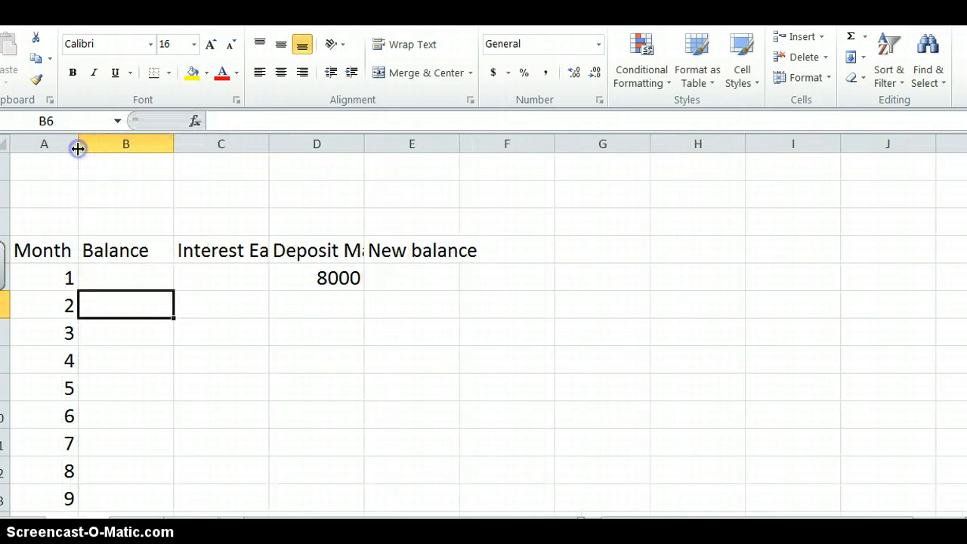
double_click(268, 143)
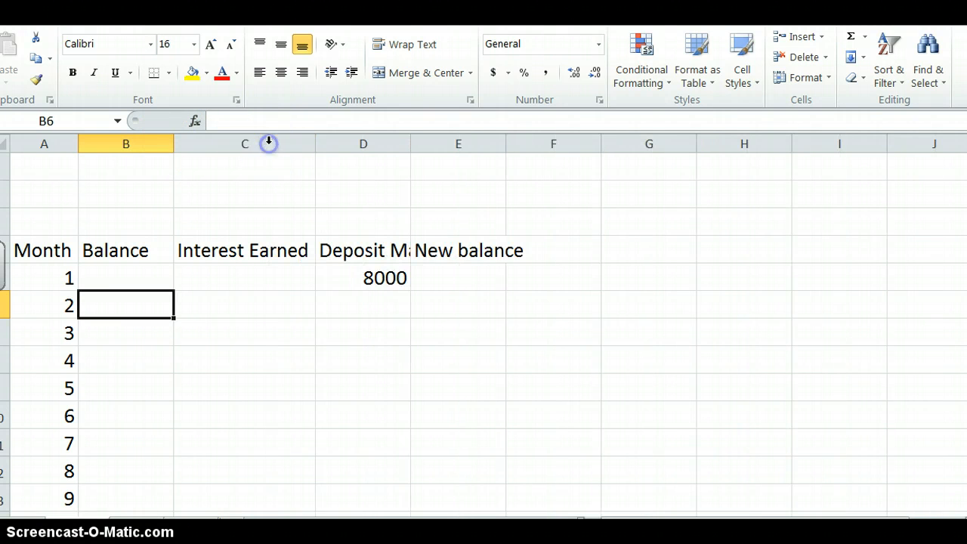
double_click(411, 144)
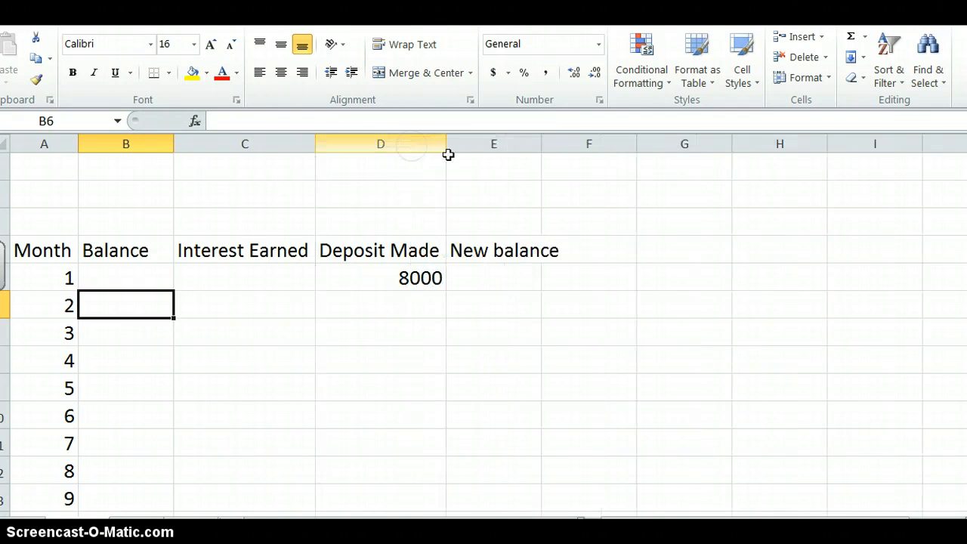
double_click(541, 144)
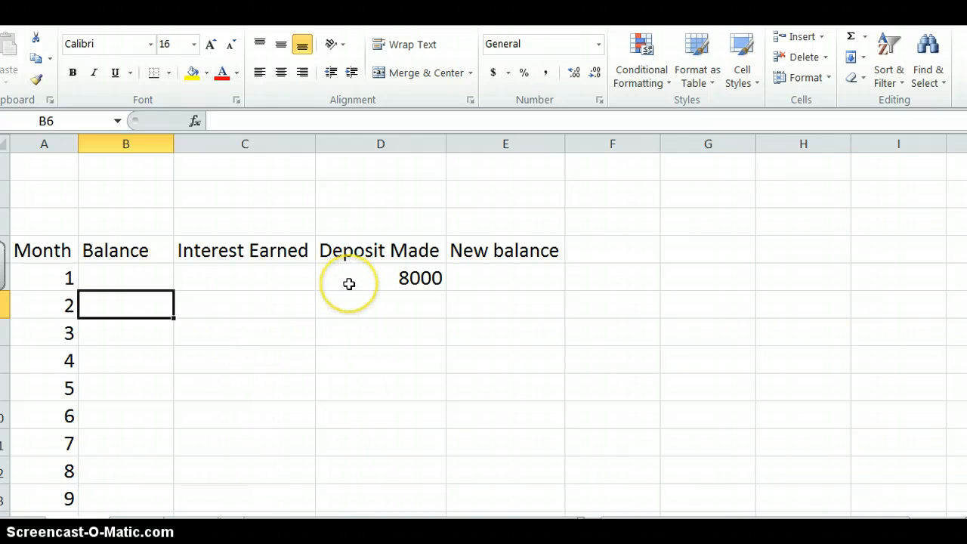
- Enter the formula =D5 in E5 so month 1's new balance equals its deposit
click(470, 277)
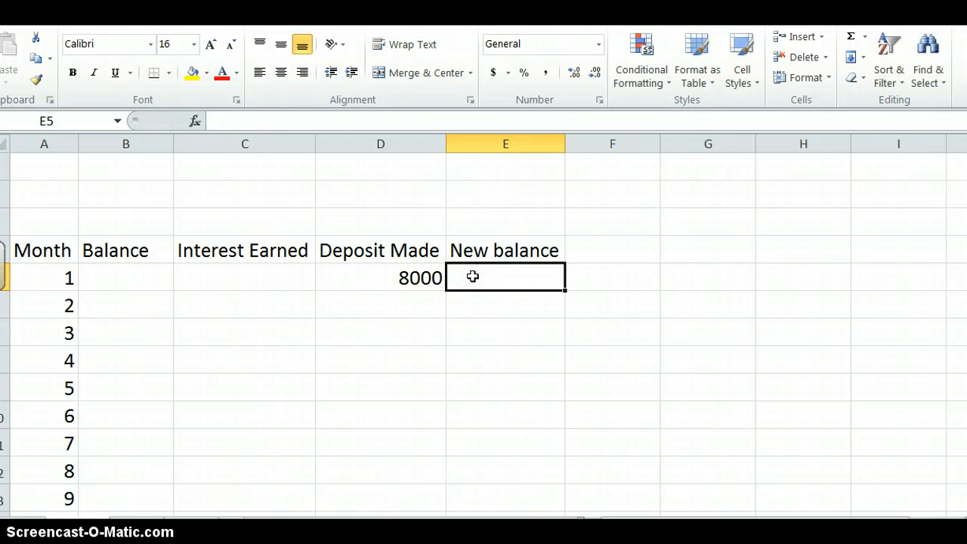
text(=)
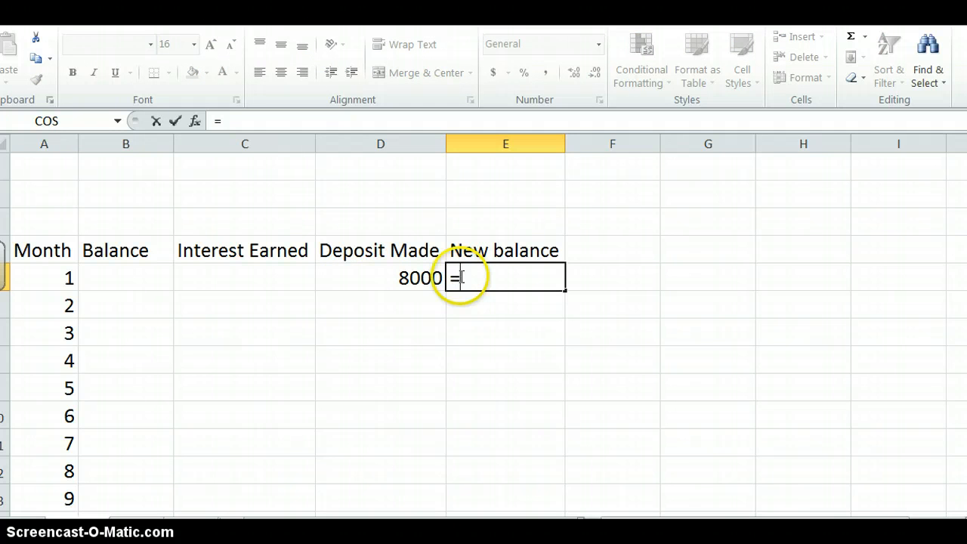
click(404, 280)
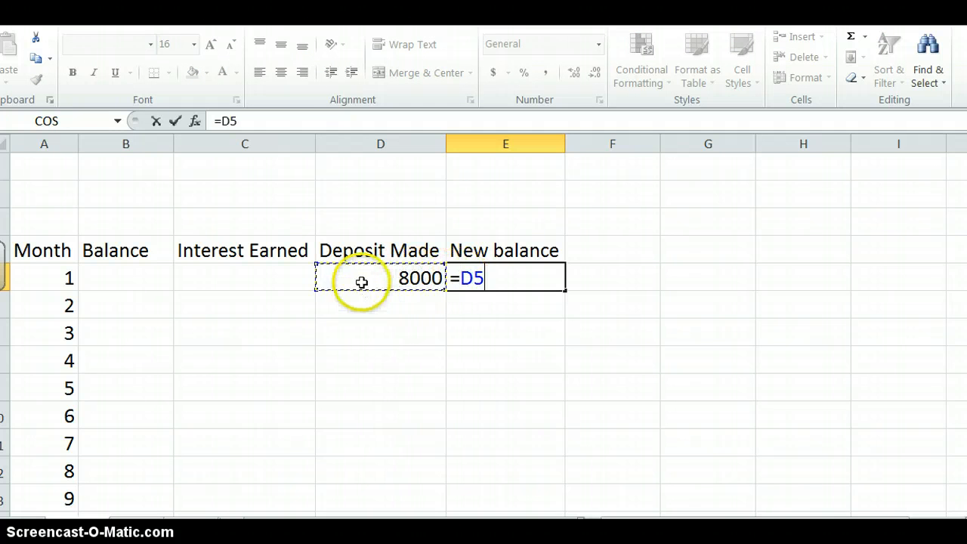
click(362, 282)
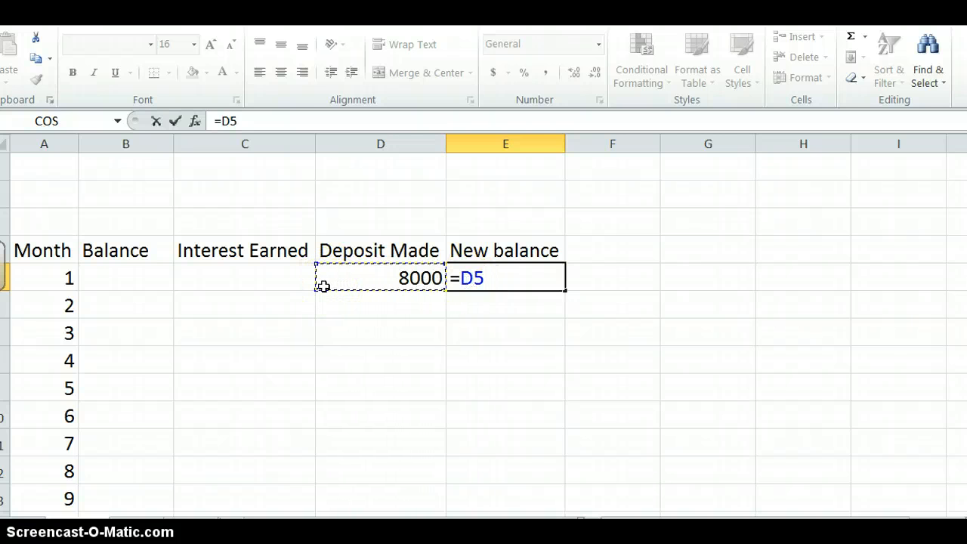
click(176, 122)
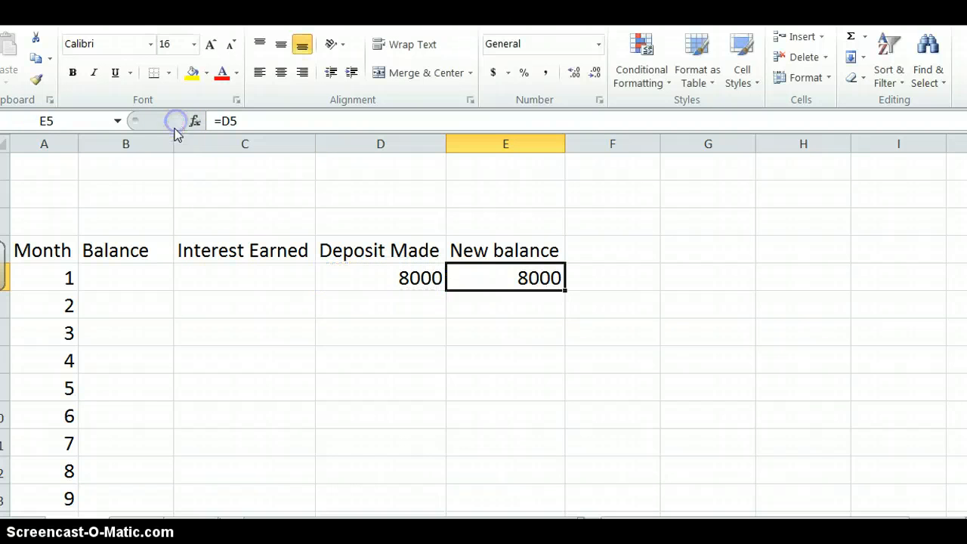
- Enter the formula =E5 in B6 to carry month 1's new balance into month 2's balance
click(142, 308)
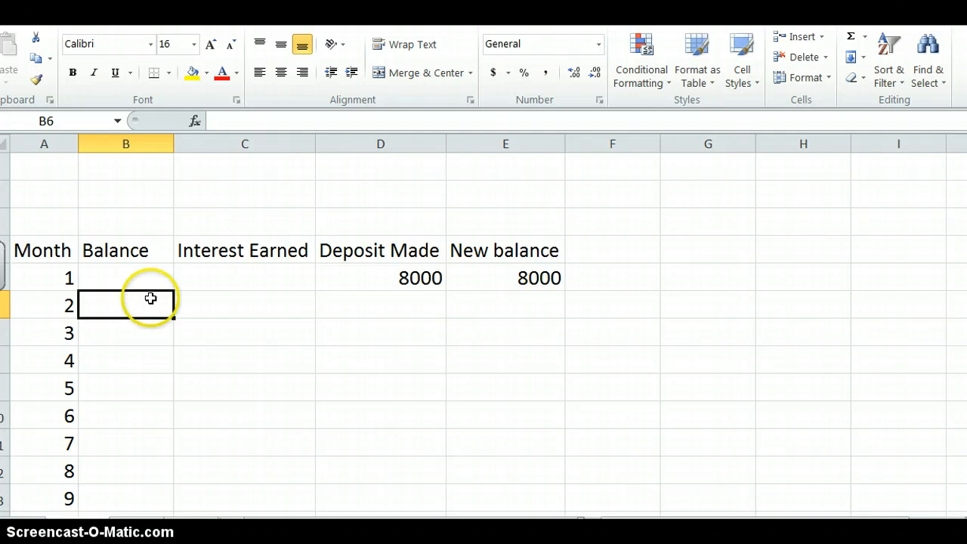
text(=)
click(482, 280)
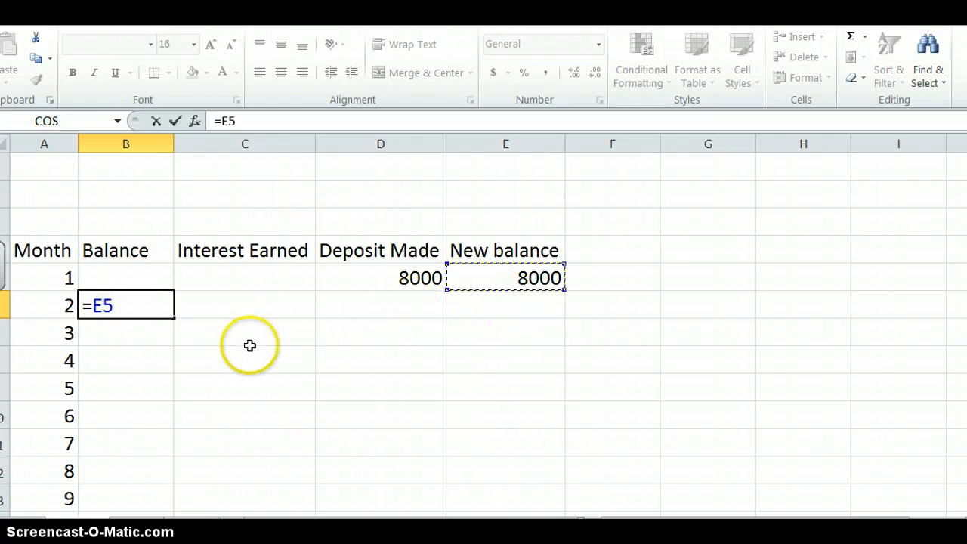
key(Tab)
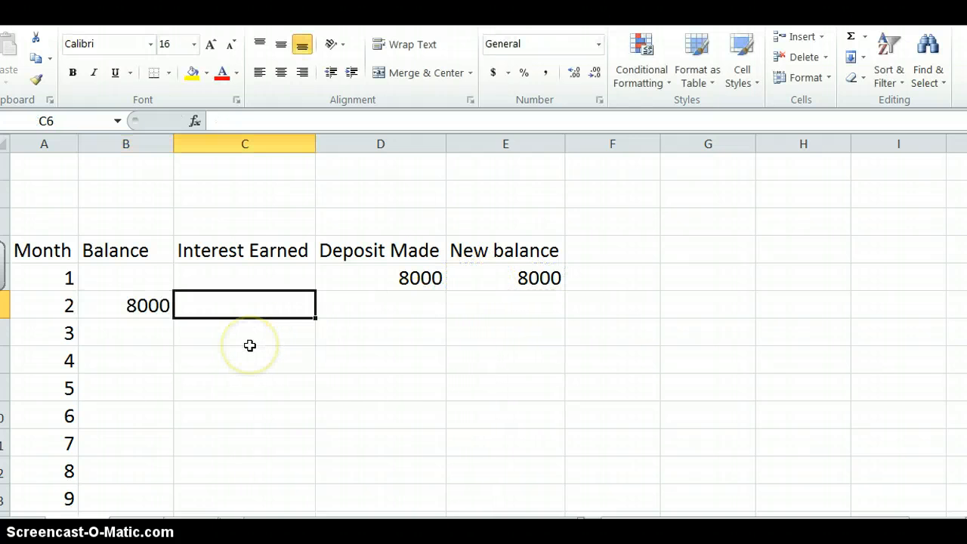
- Enter the formula =B6*.005 in C6 for month 2's interest earned, and check the stored formula
click(225, 127)
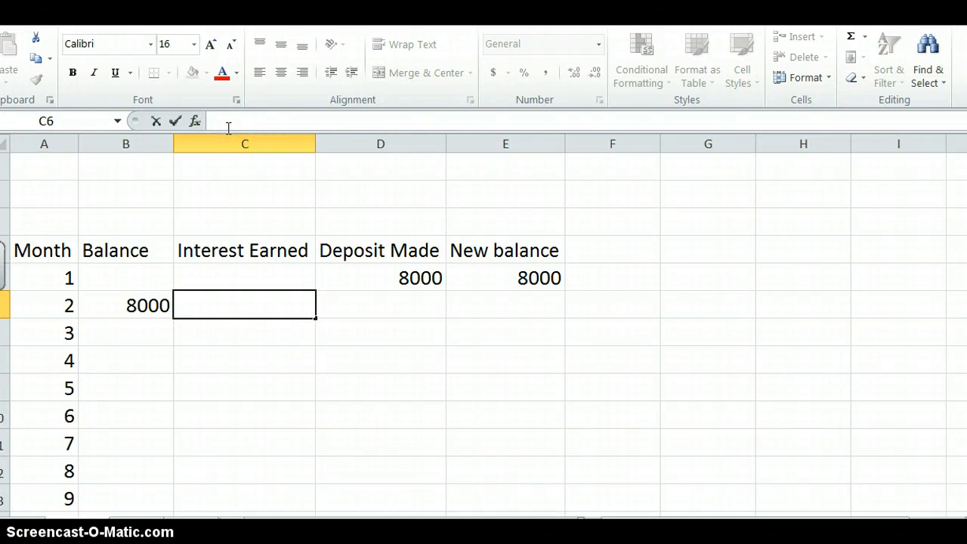
text(=)
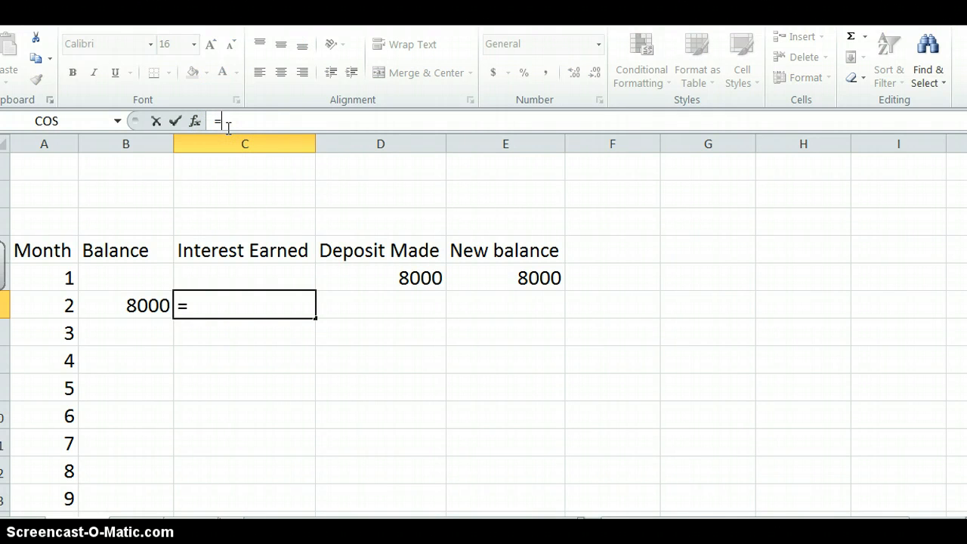
click(110, 296)
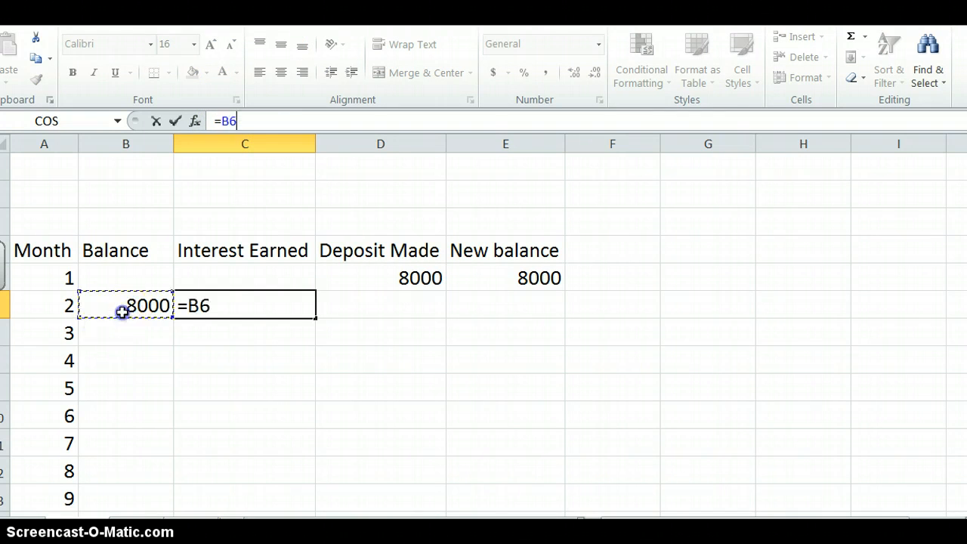
text(*)
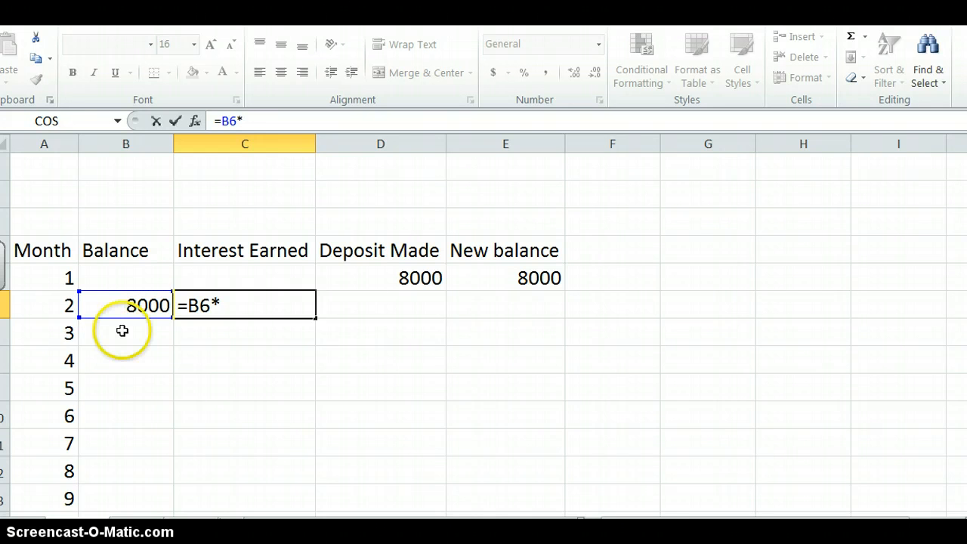
text(.005)
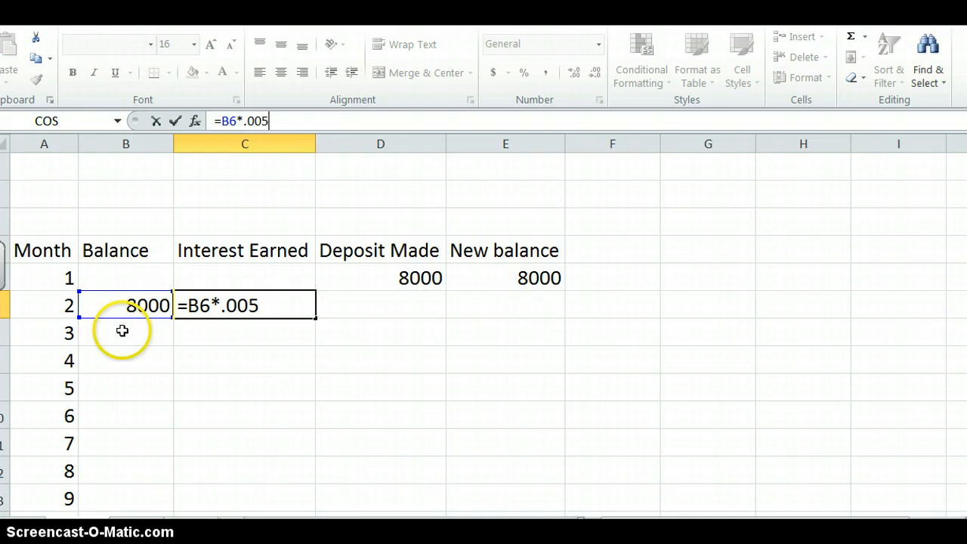
click(122, 330)
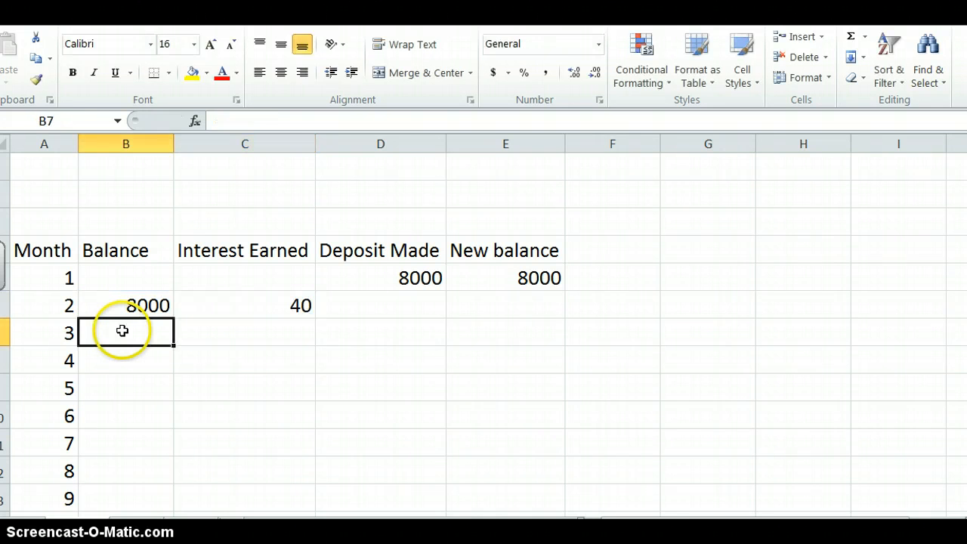
click(241, 306)
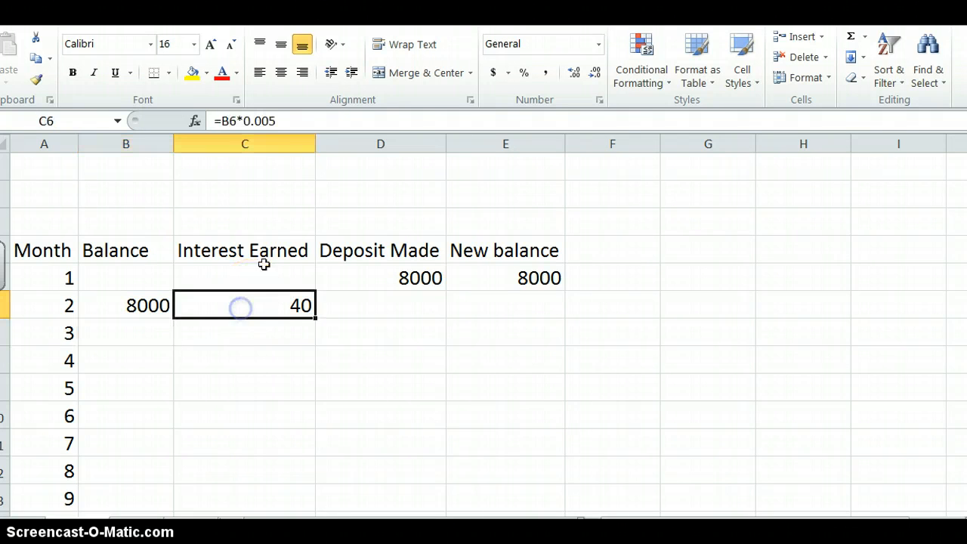
- Enter the labels Deposit, Interest Rate and Monthly IR in cells C1, C2 and C3 above the table
click(207, 172)
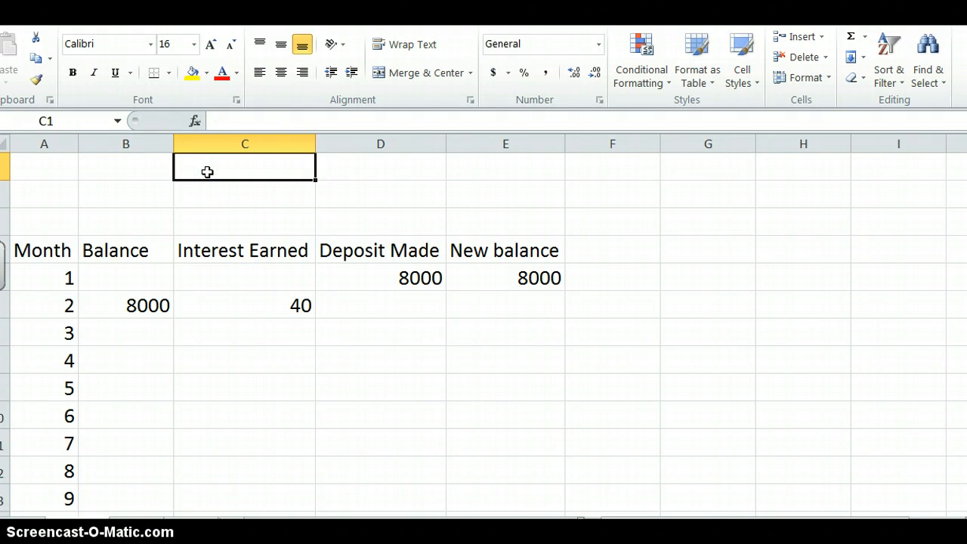
text(Dep)
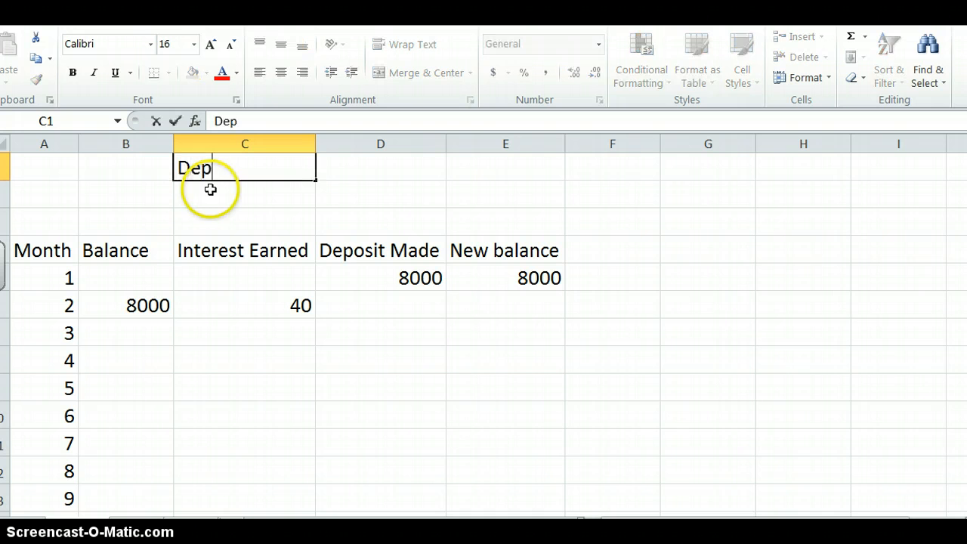
text(osit)
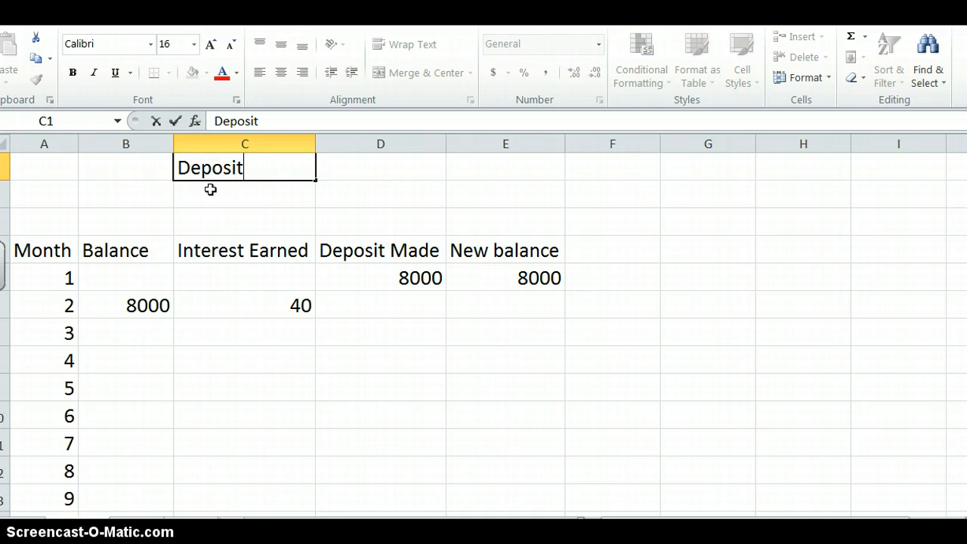
key(Return)
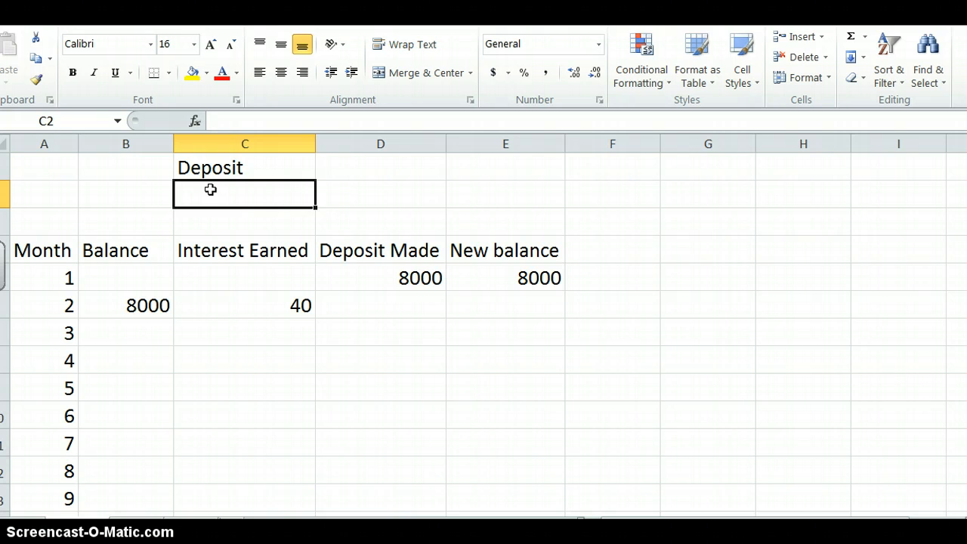
text(Int)
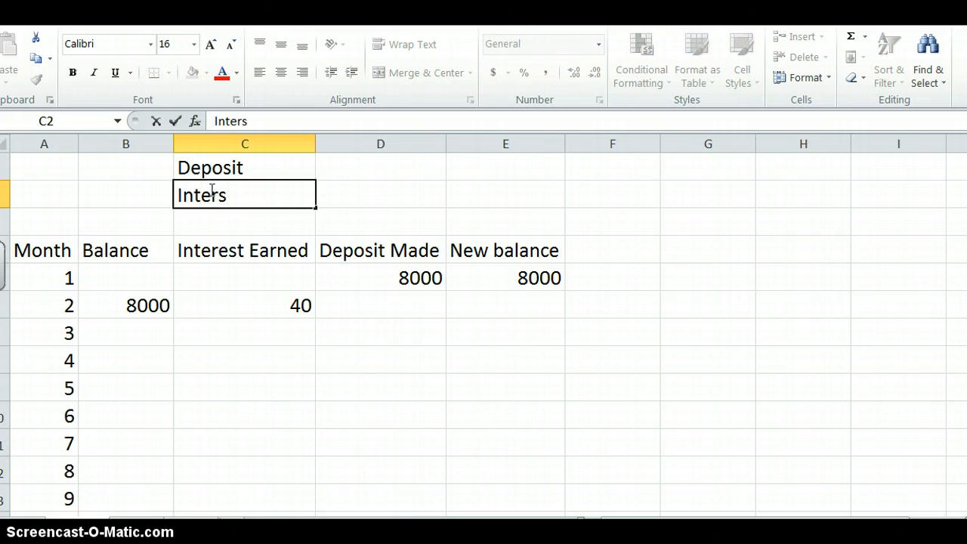
text(erest Rate)
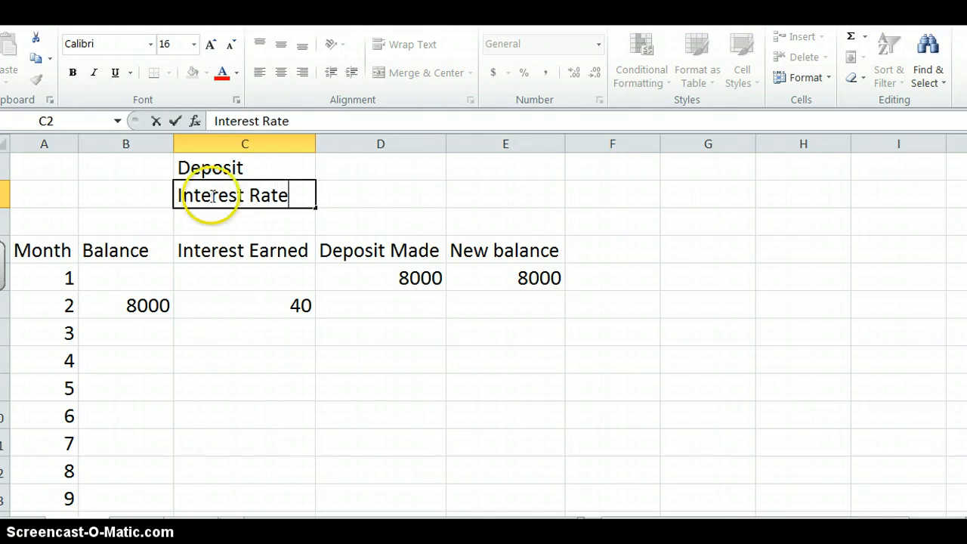
click(222, 226)
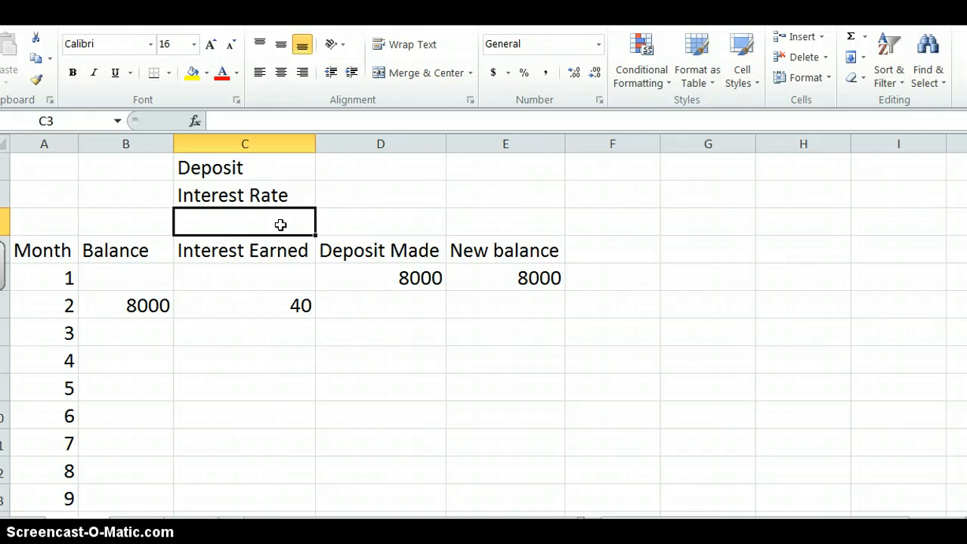
text(Monthly IR)
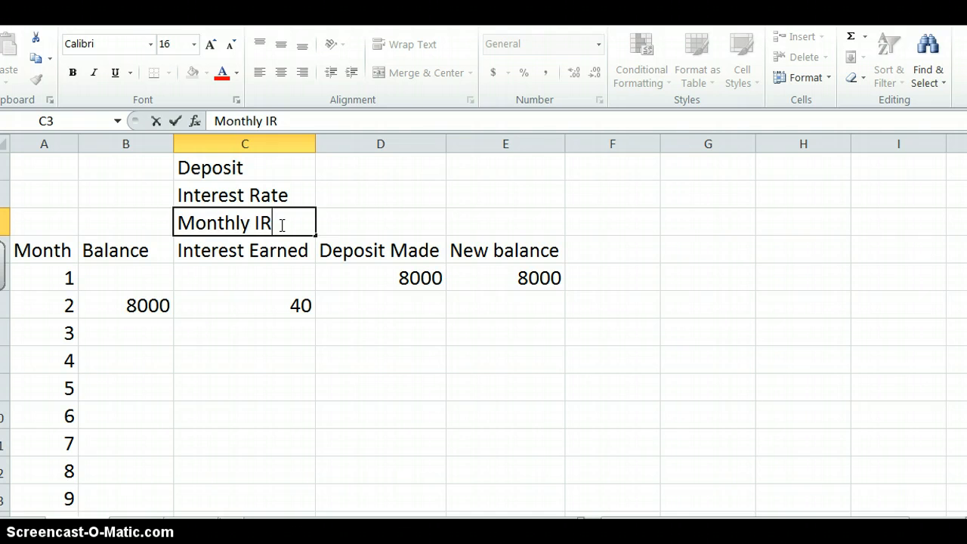
key(Tab)
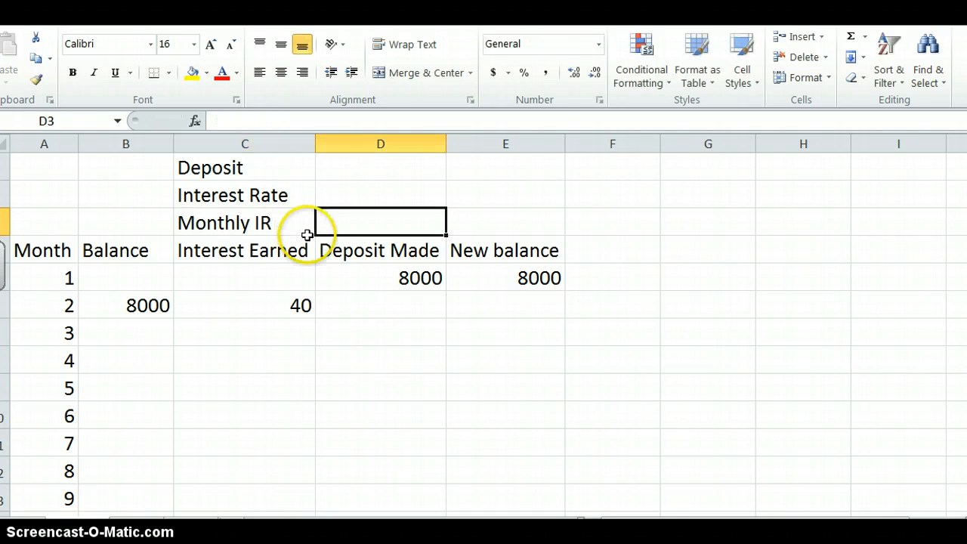
- Enter 8000 in D1 as the deposit amount
click(355, 168)
text(8)
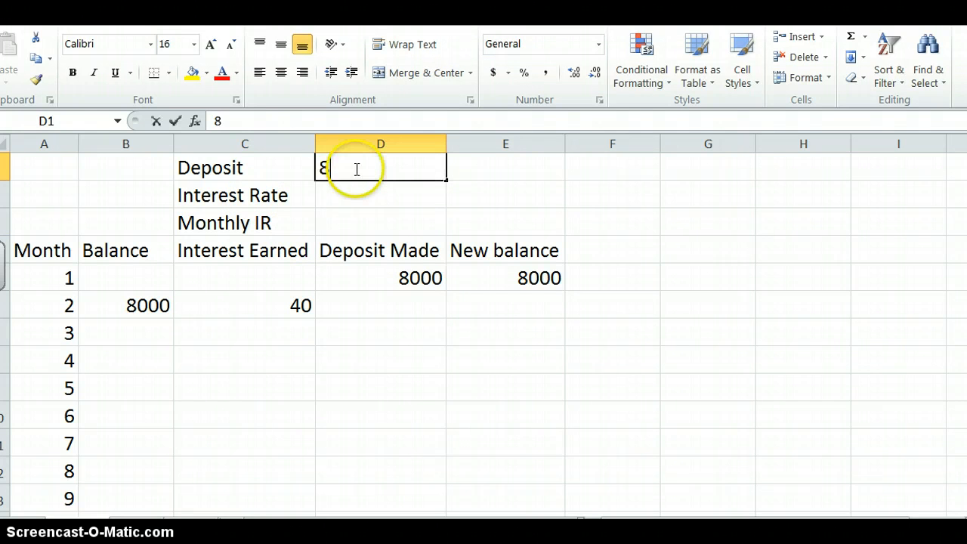
text(000)
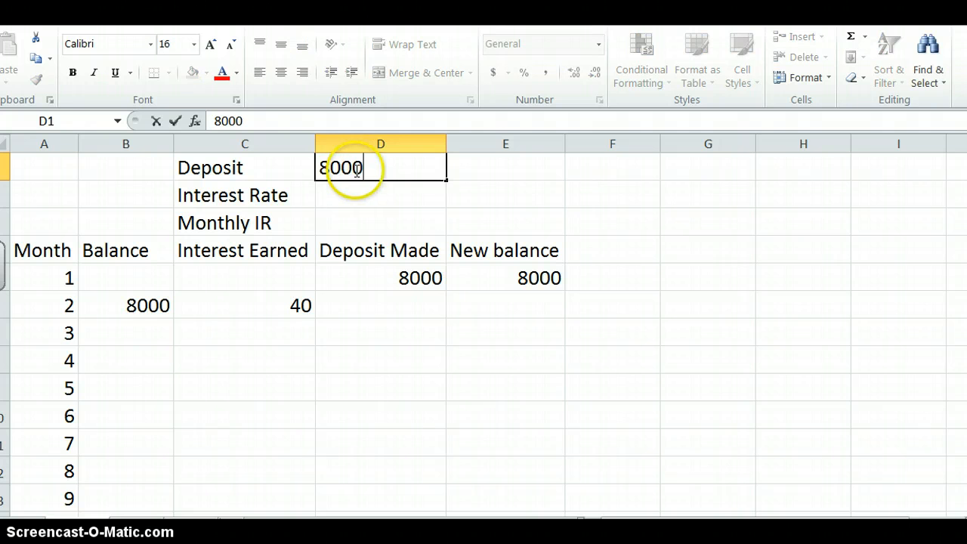
key(Tab)
- Replace the fixed amount in D5 with the formula =D1 so month 1's deposit refers to the deposit input
click(385, 278)
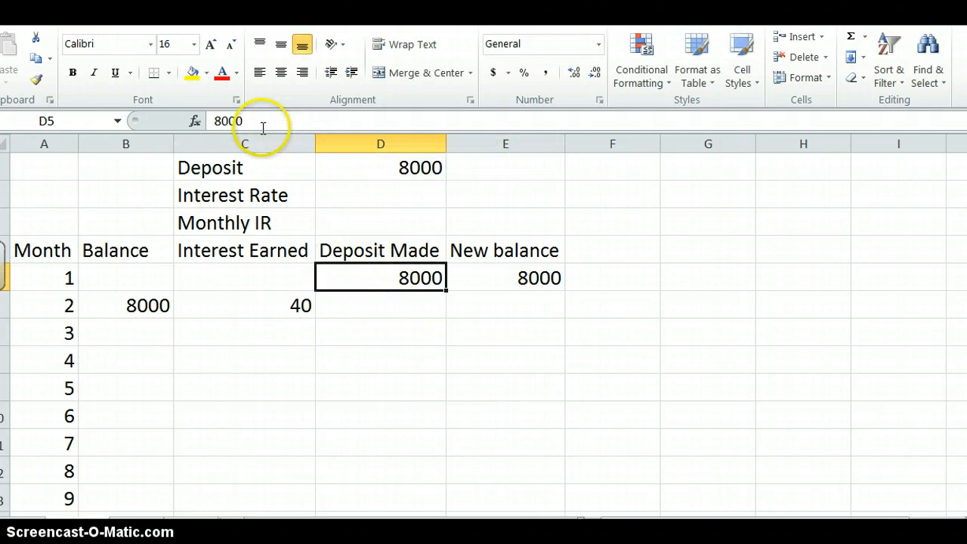
drag(259, 121, 189, 130)
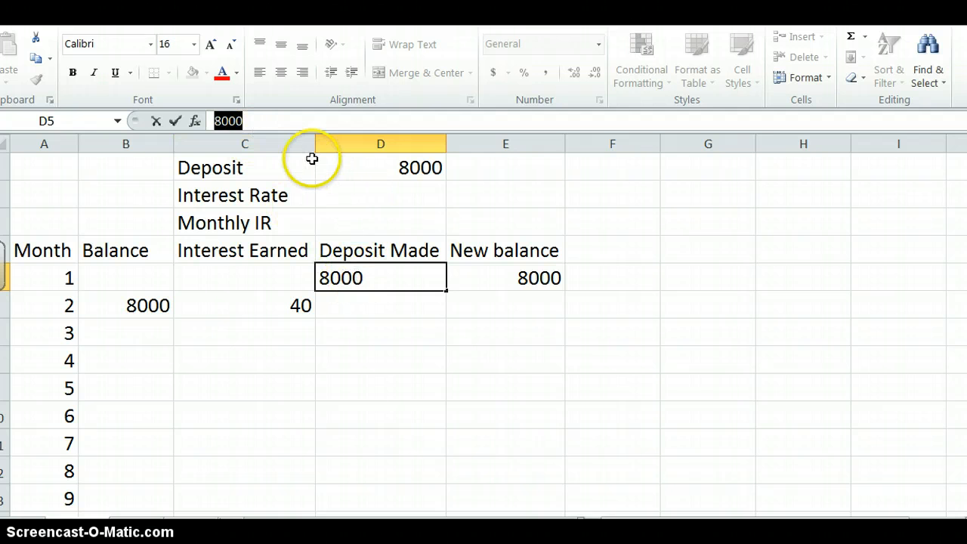
text(=)
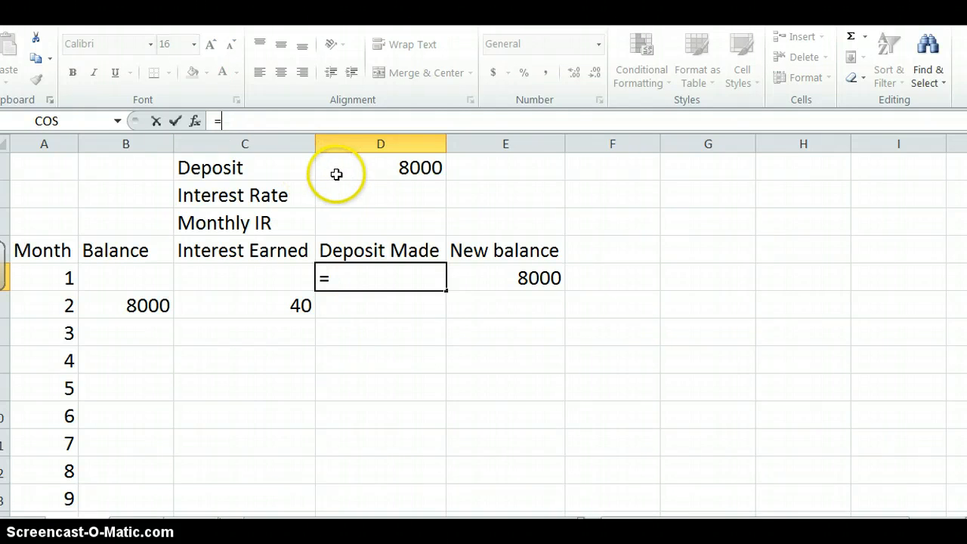
click(336, 172)
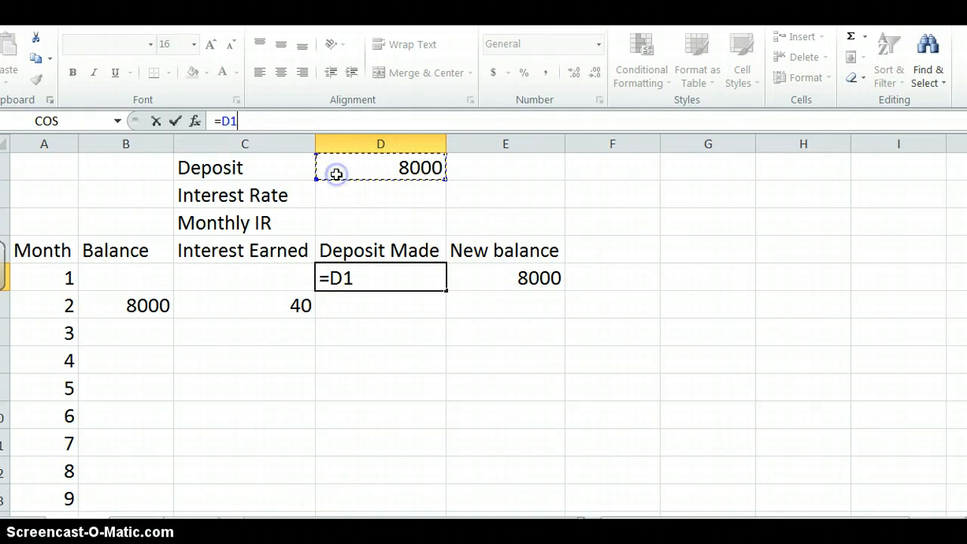
click(176, 120)
- Enter .06 in D2 as the interest rate
click(339, 198)
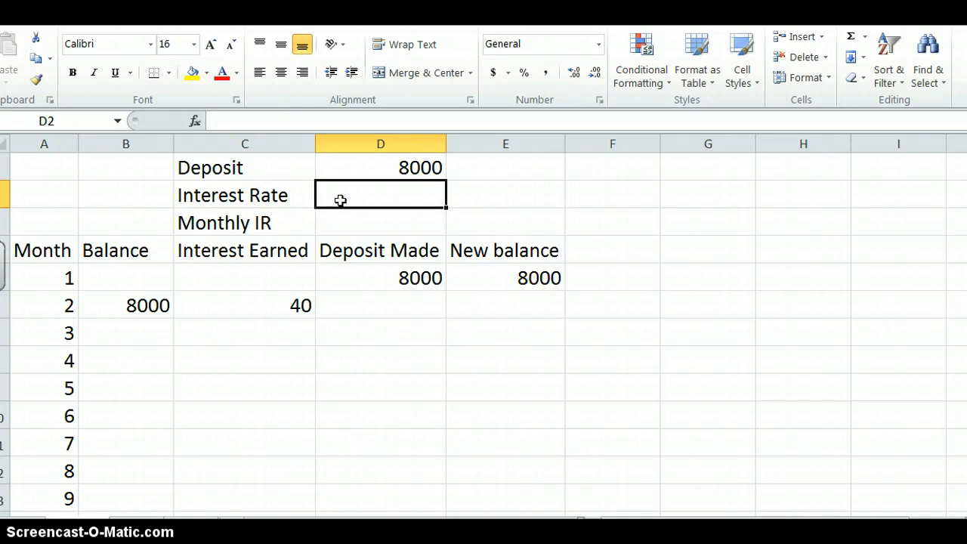
text(6)
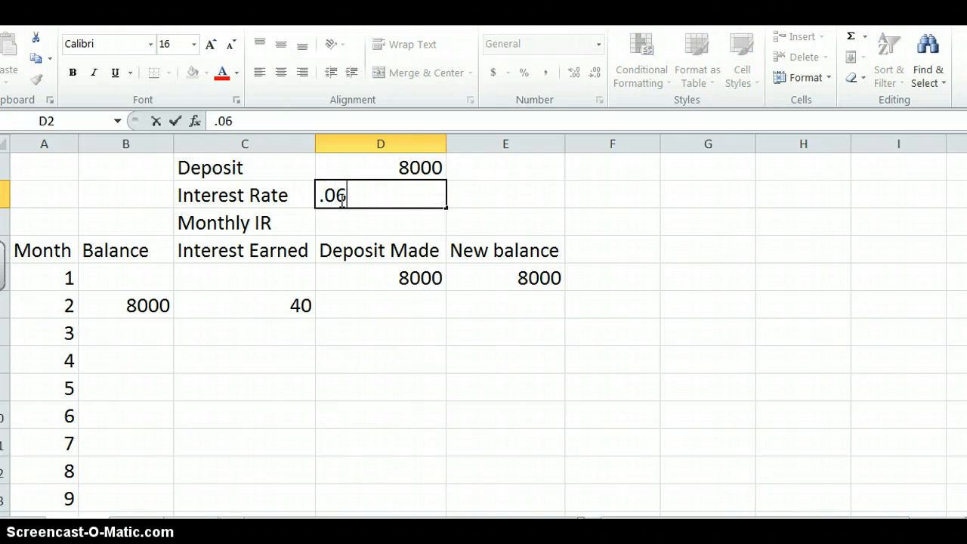
key(Return)
- Enter the formula =D2/12 in D3 to calculate the monthly interest rate
click(341, 219)
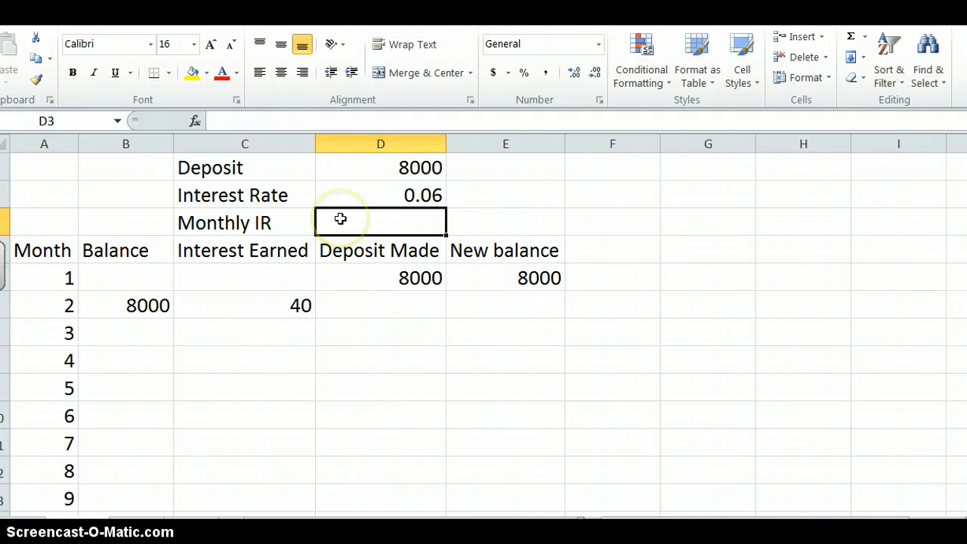
text(=)
click(330, 194)
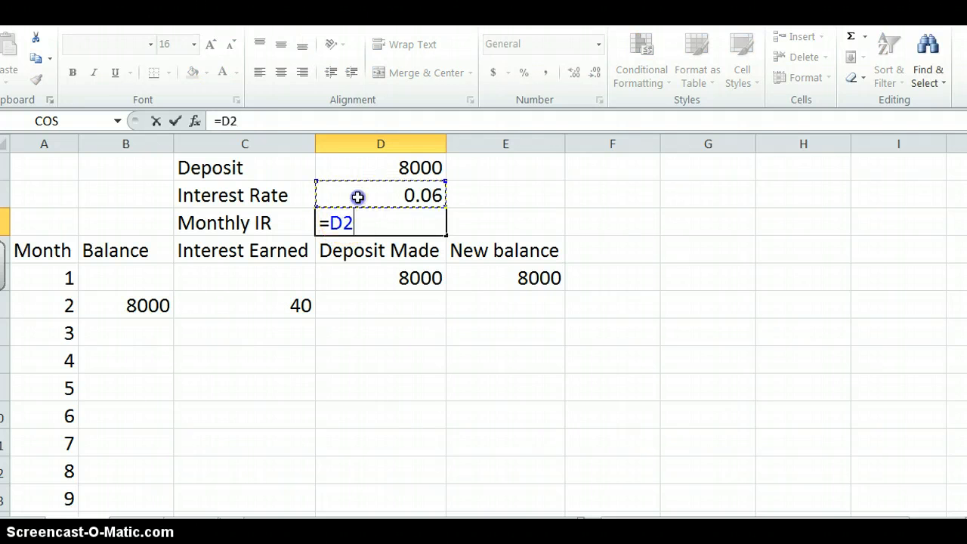
text(/12)
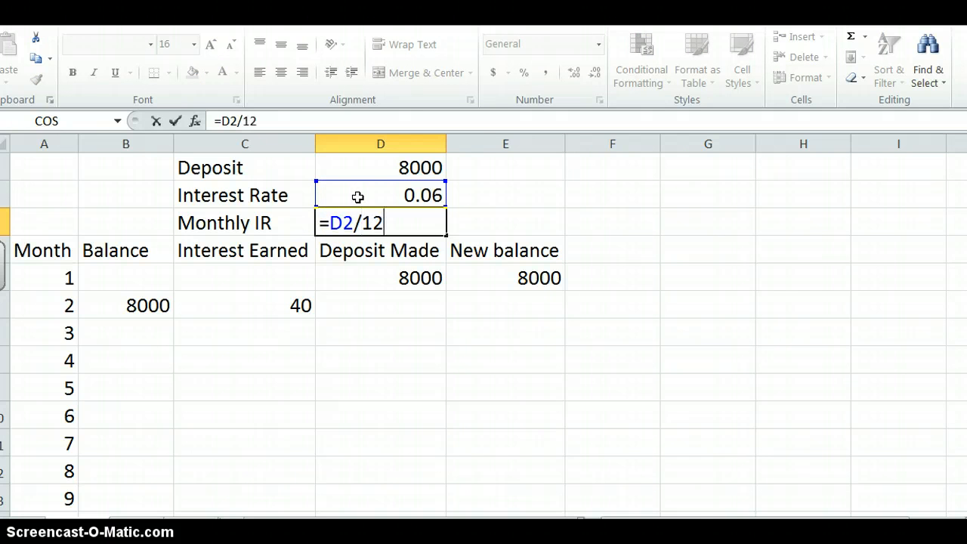
click(174, 120)
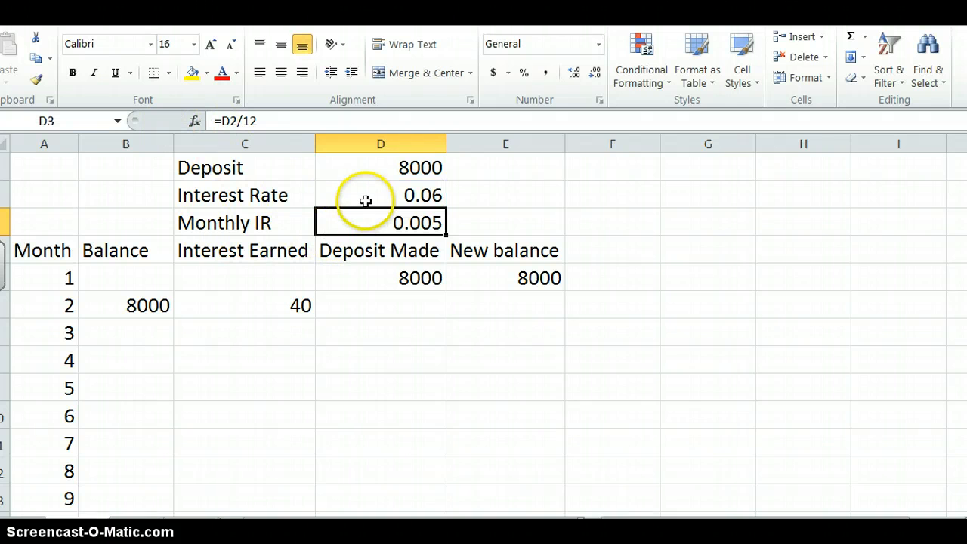
- Format the deposit in D1 as Accounting with a dollar sign and the interest rate in D2 as Percentage
click(366, 198)
click(375, 164)
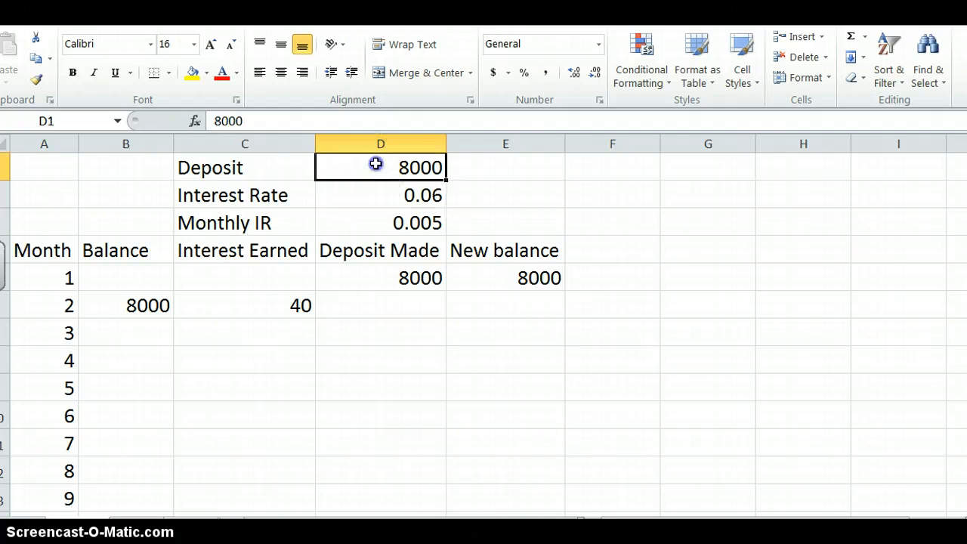
click(493, 72)
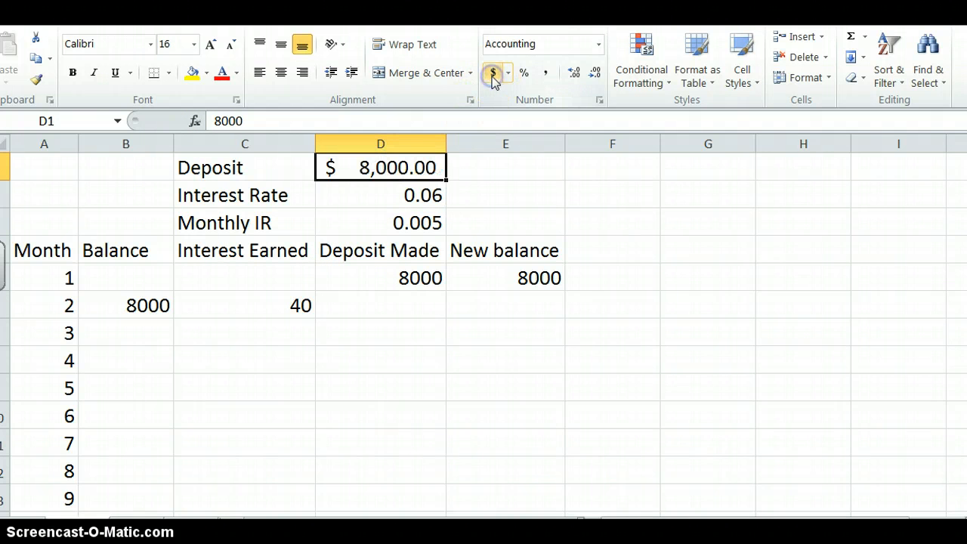
click(399, 198)
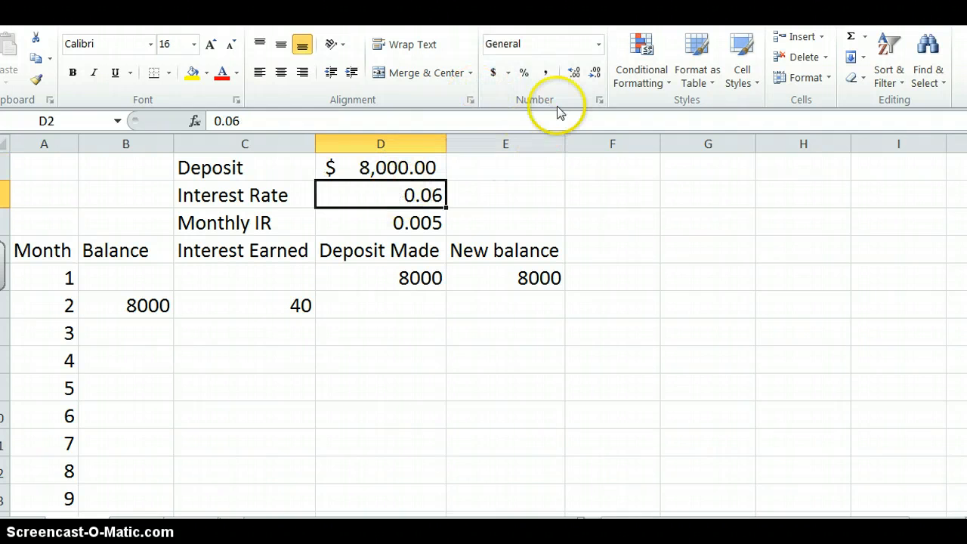
click(524, 75)
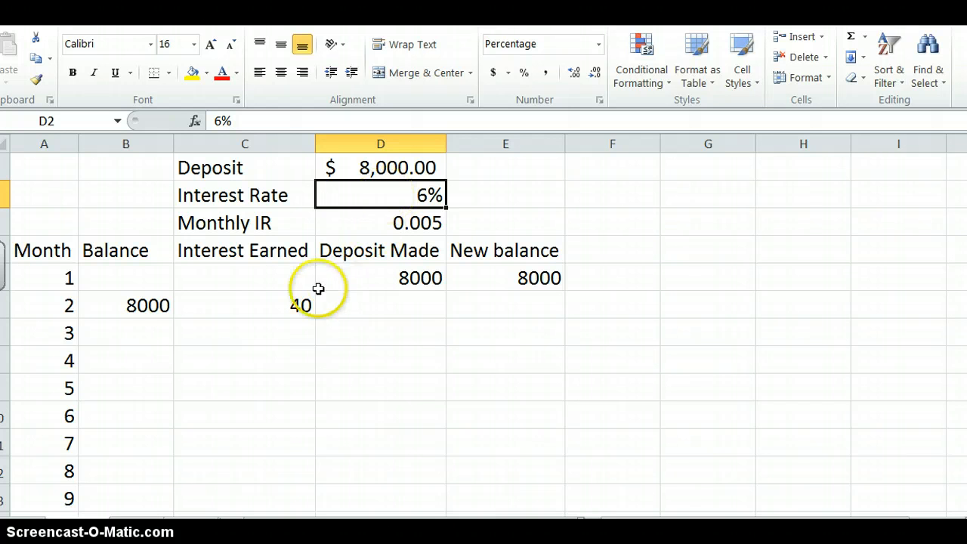
- Change month 2's interest formula in C6 to =B6*D3 so it refers to the monthly rate
click(269, 299)
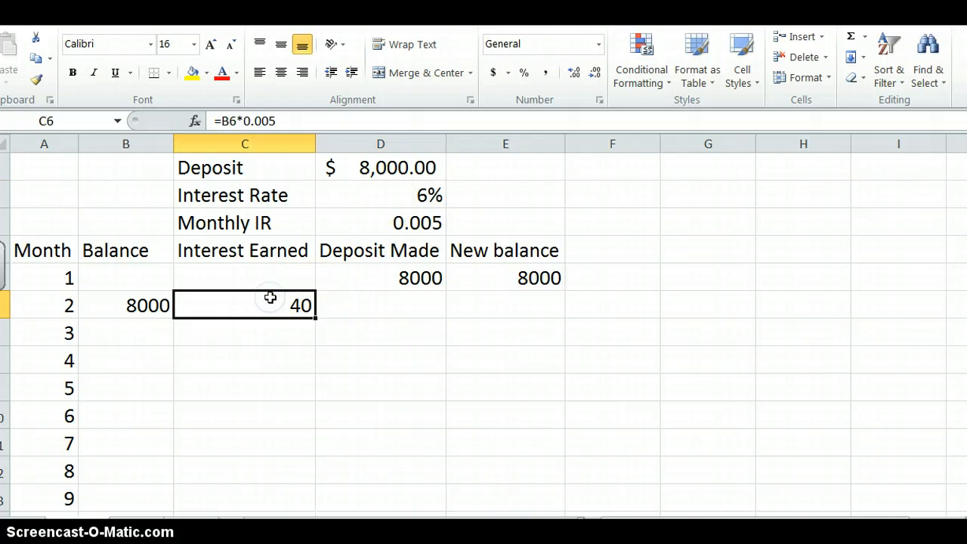
click(289, 122)
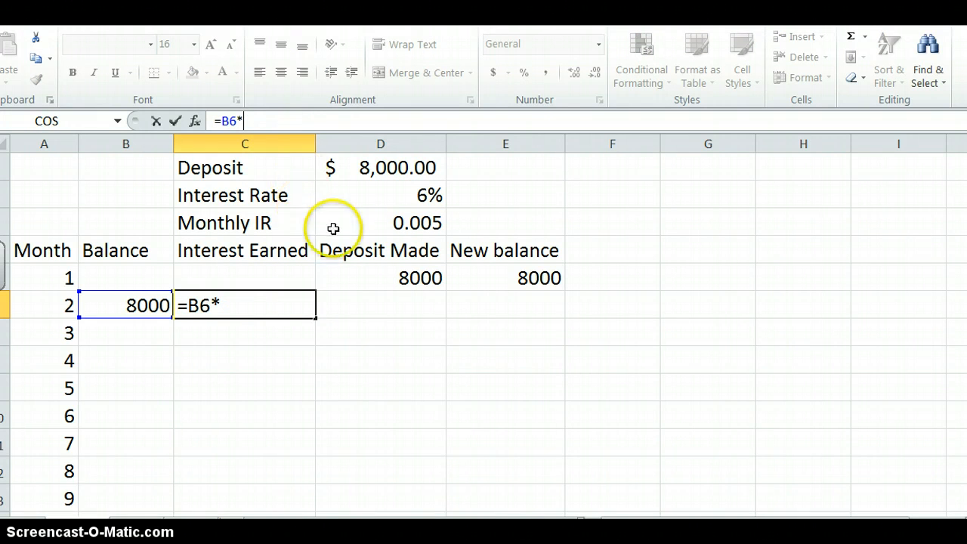
click(365, 226)
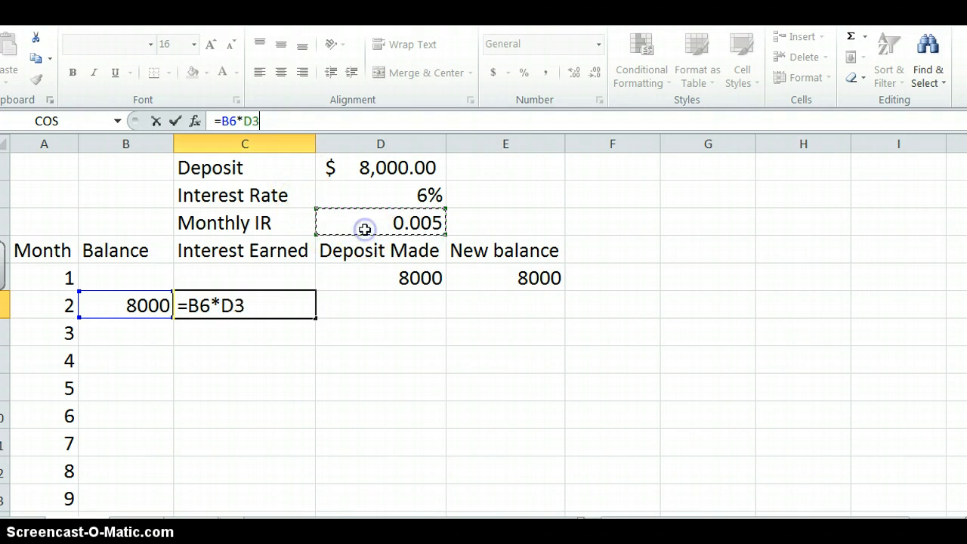
key(Return)
- Enter a dash in D6 to mark that no deposit is made in month 2
click(365, 310)
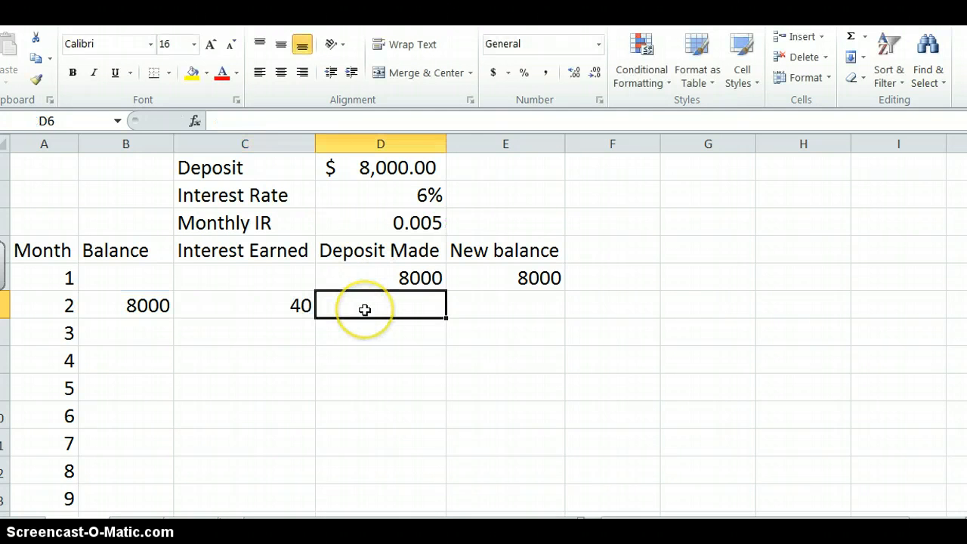
text(-)
key(Tab)
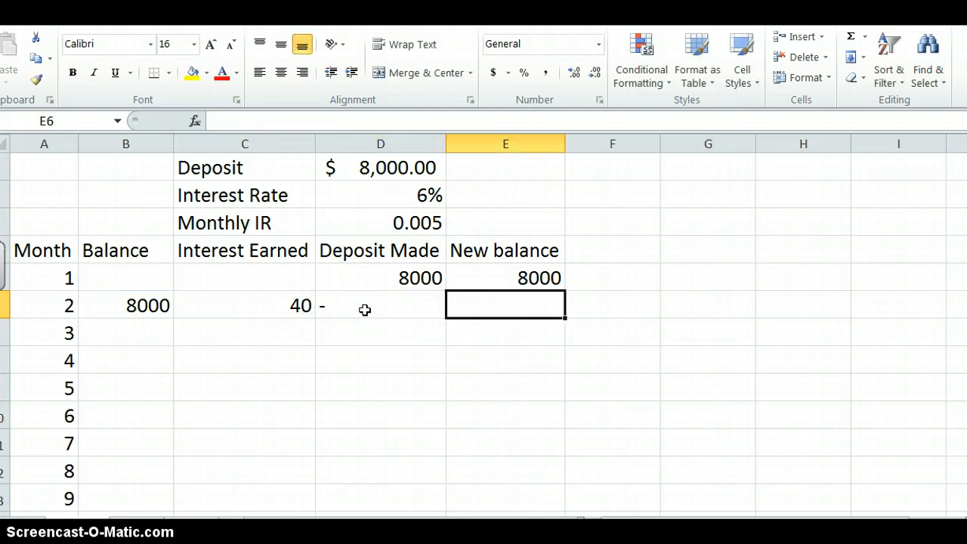
- Enter the formula =B6+C6 in E6 to add month 2's balance and interest into the new balance
click(556, 306)
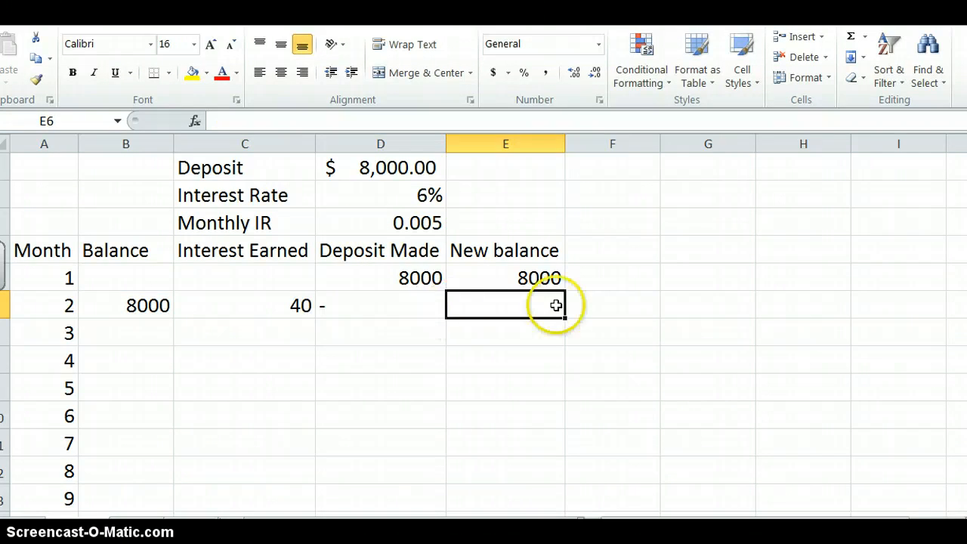
click(216, 120)
text(=)
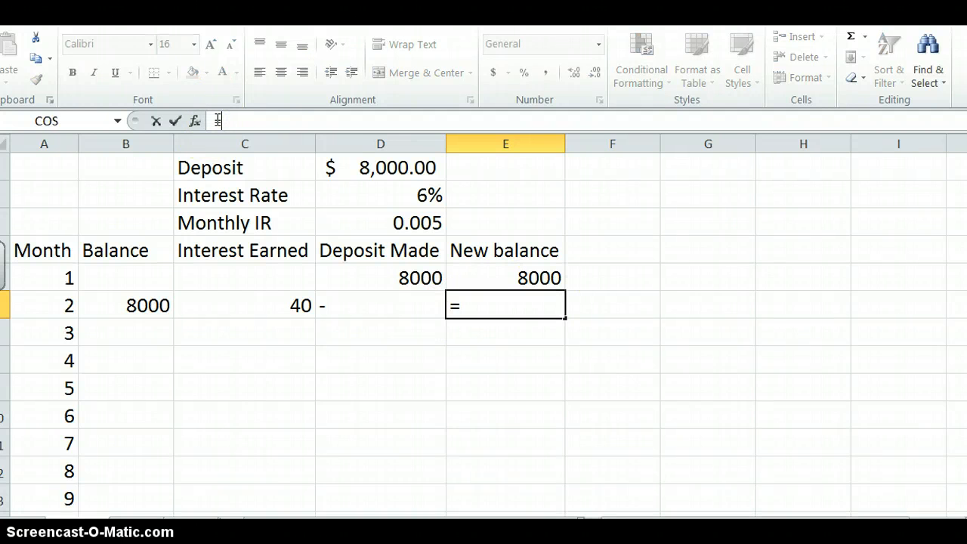
click(140, 305)
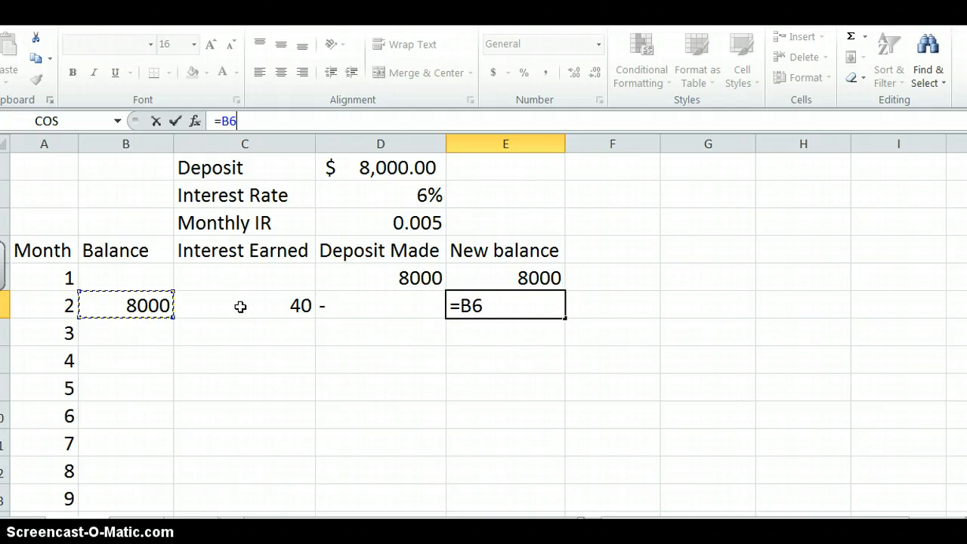
text(+)
click(240, 305)
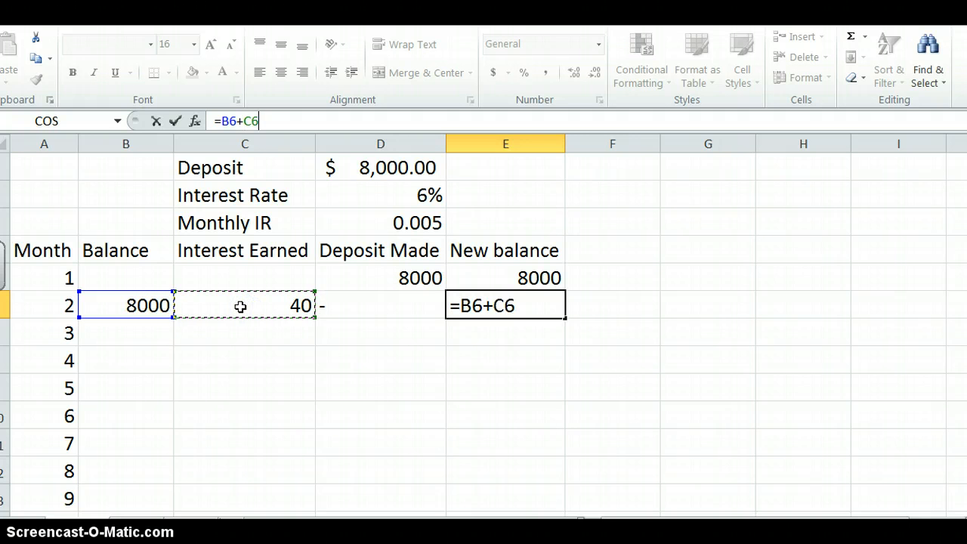
click(175, 121)
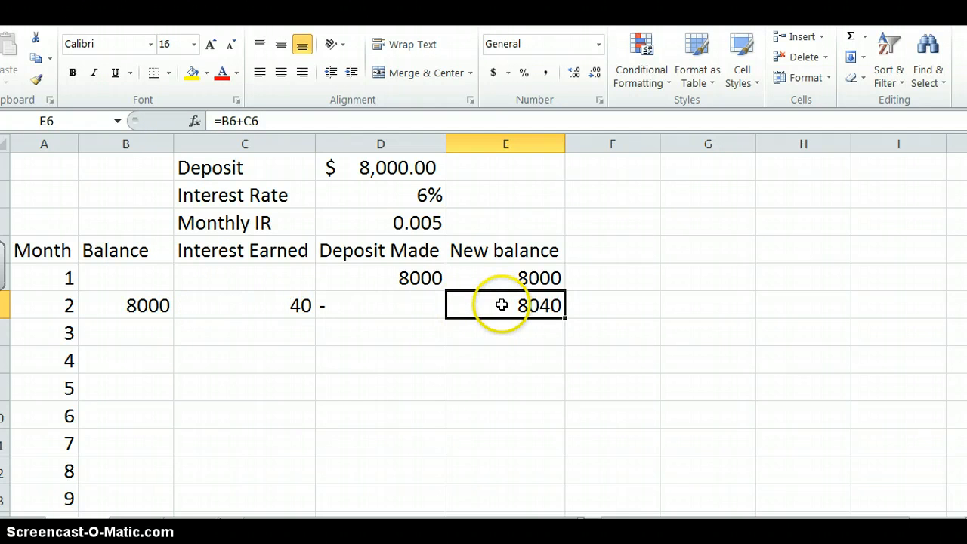
- Fill the balance formula from B6 down to B7 for month 3 and check the copied formula
click(154, 310)
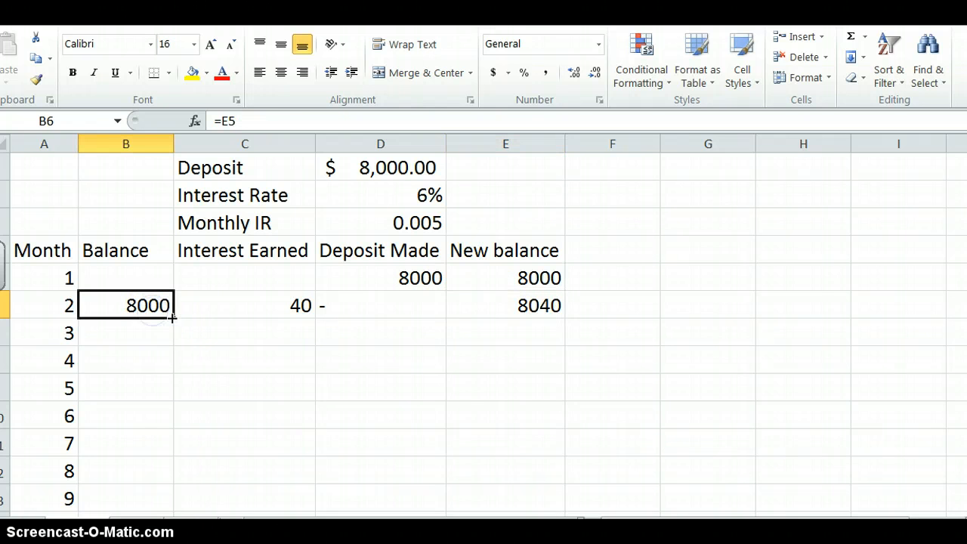
drag(175, 318, 174, 335)
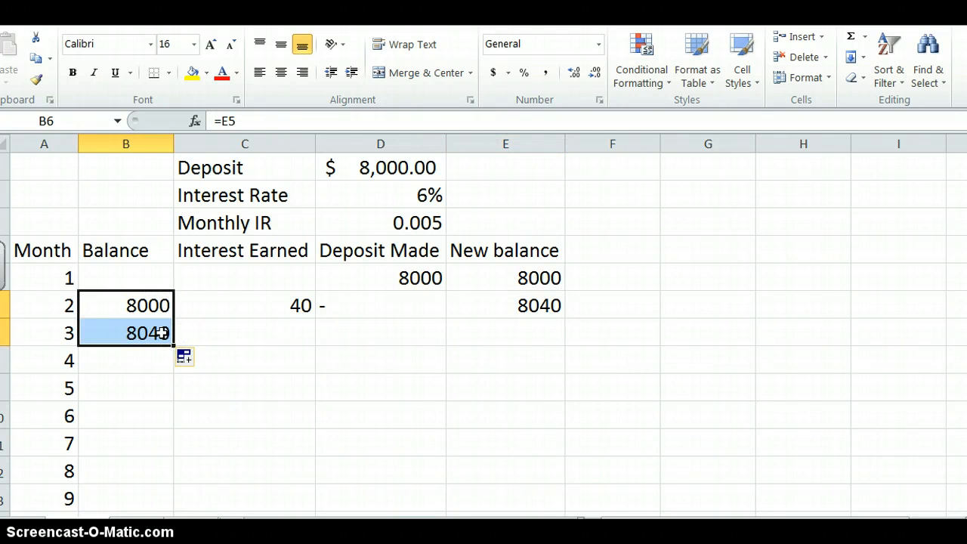
click(161, 332)
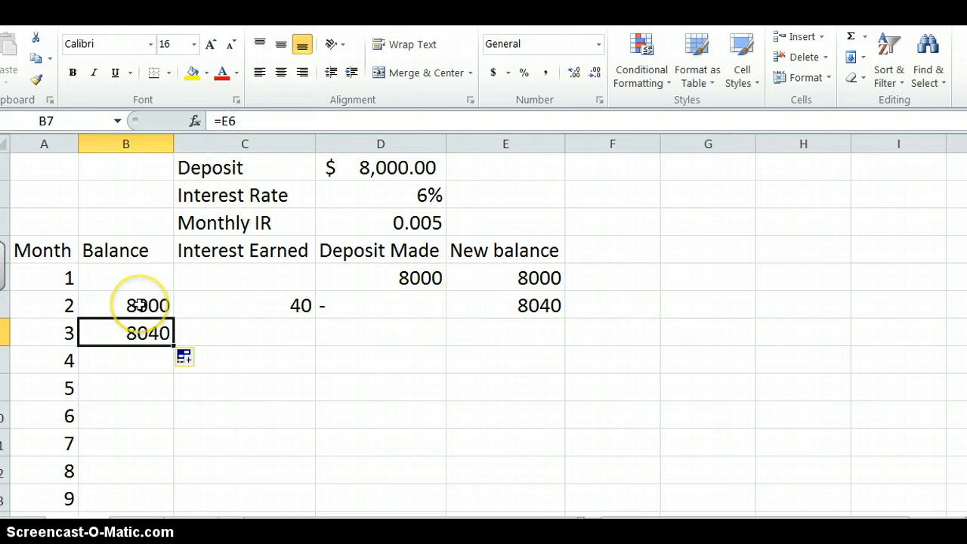
- Display the formulas in the cells and fill the balance formula from B6 down through B8
key(ctrl+grave)
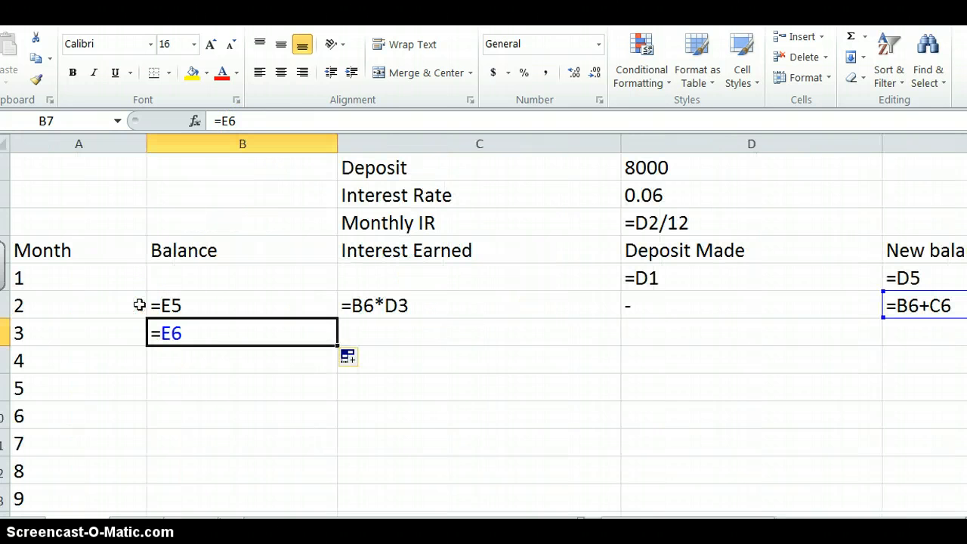
click(209, 304)
drag(337, 323, 337, 375)
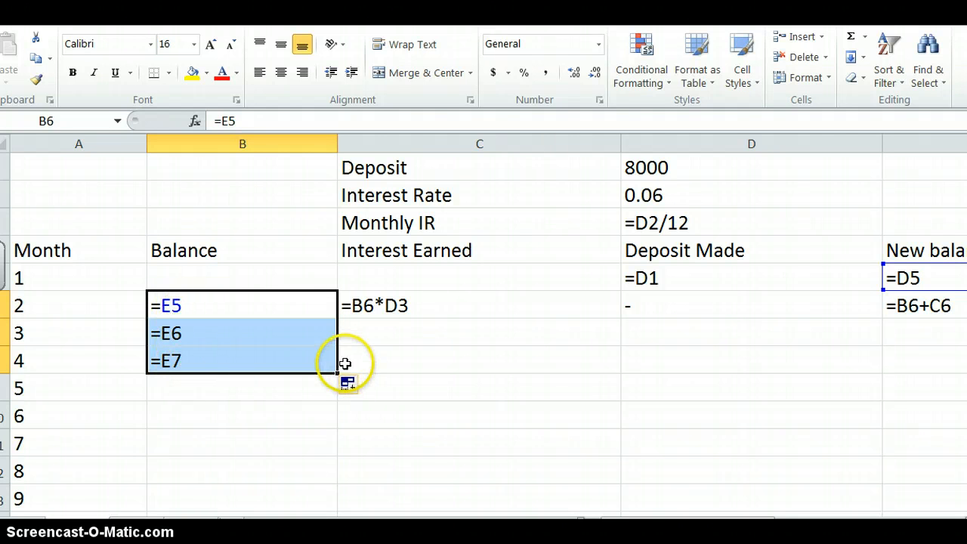
- Fill the interest earned formula from C6 down to C7 for month 3
double_click(411, 310)
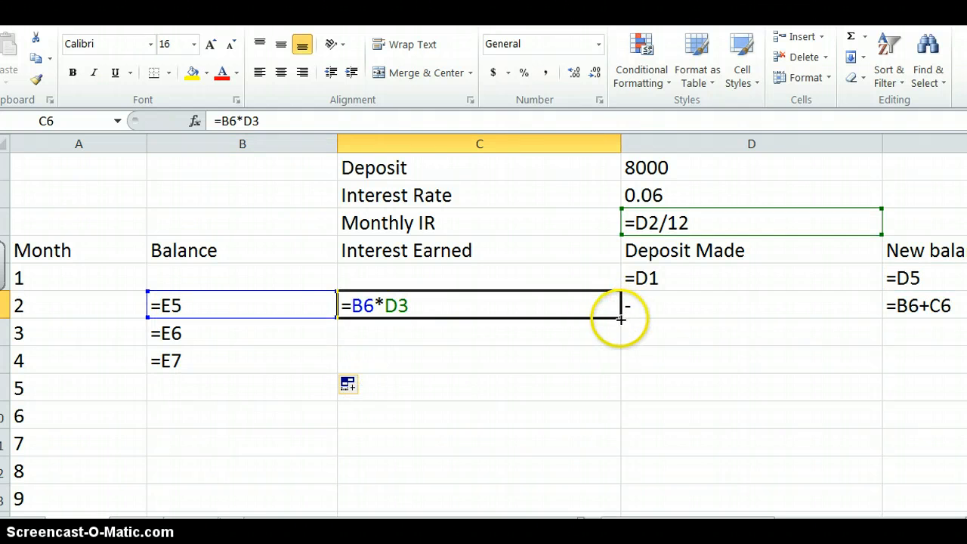
drag(622, 318, 619, 336)
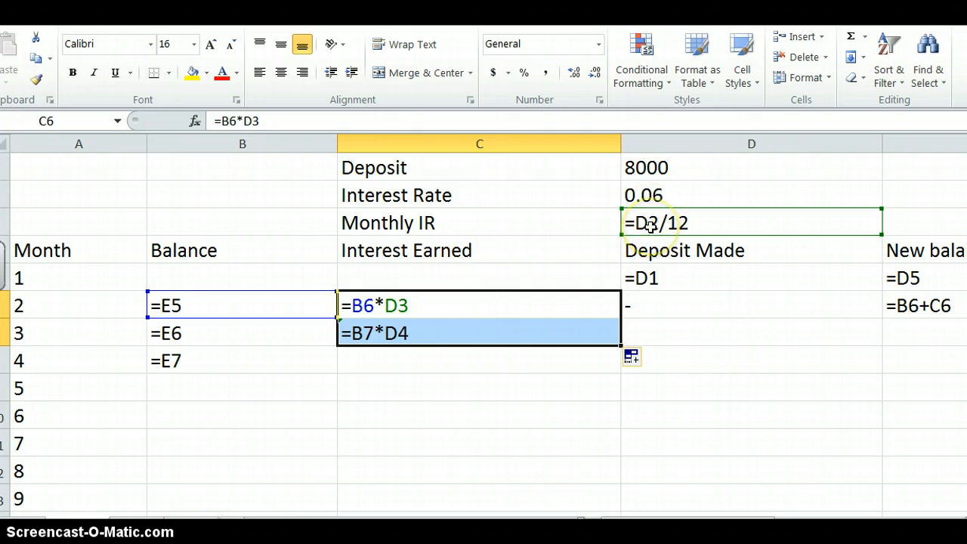
- Change the interest earned formula in C6 to =B6*D$3 and fill it down through C8
click(400, 305)
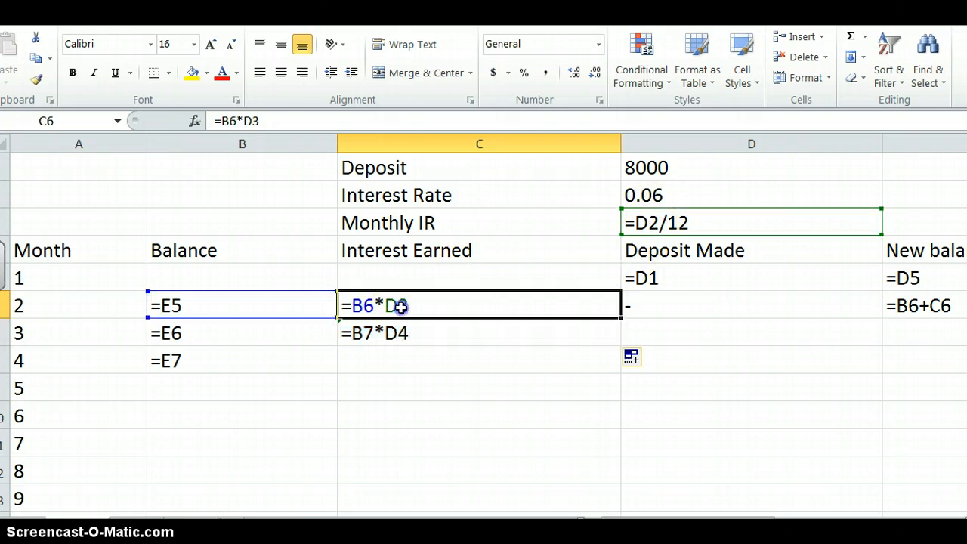
click(254, 121)
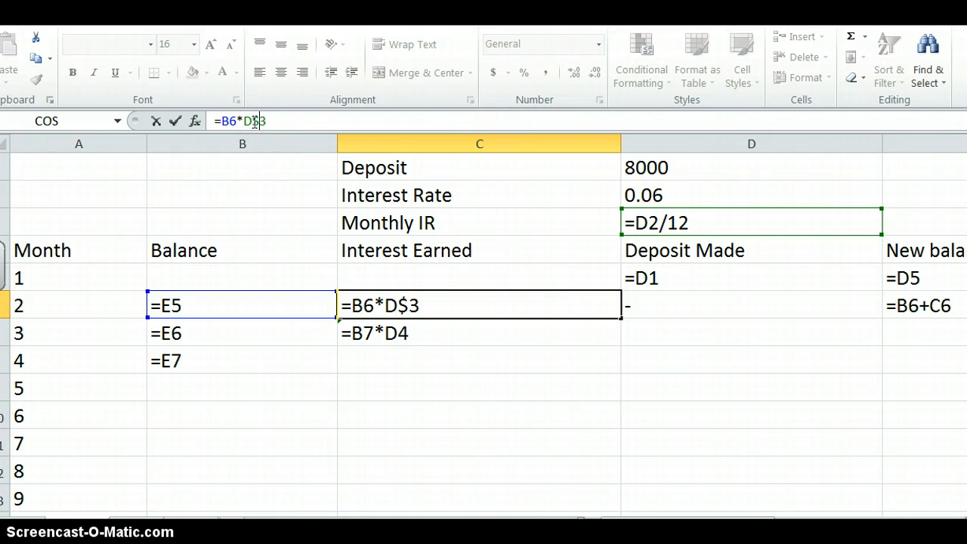
click(261, 121)
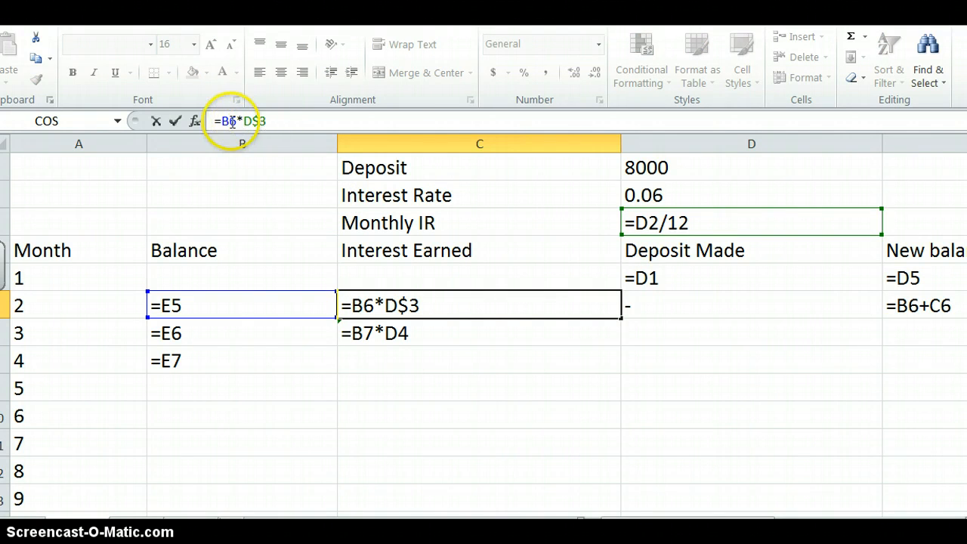
click(173, 121)
drag(621, 318, 619, 370)
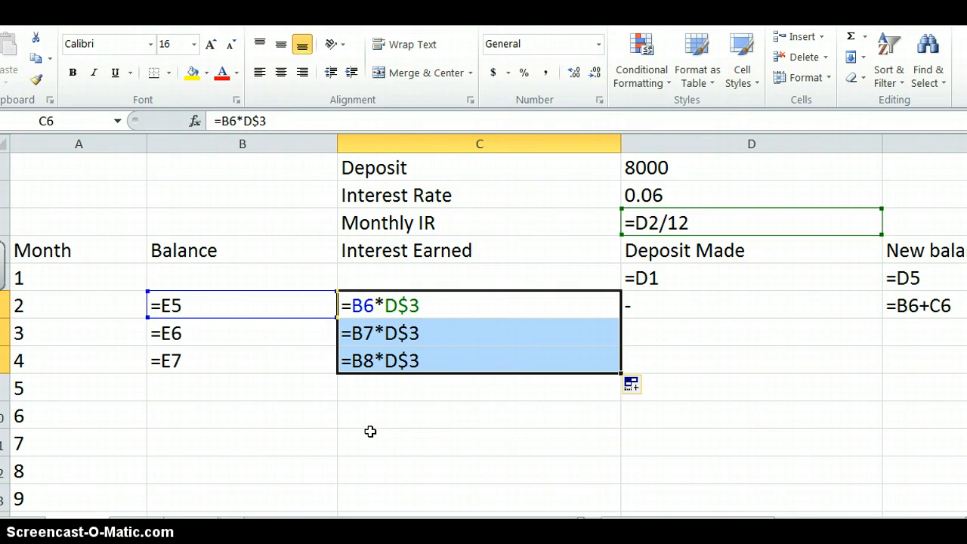
- Return the sheet to displaying results and fill the new balance formula from E6 down to E7
key(ctrl+grave)
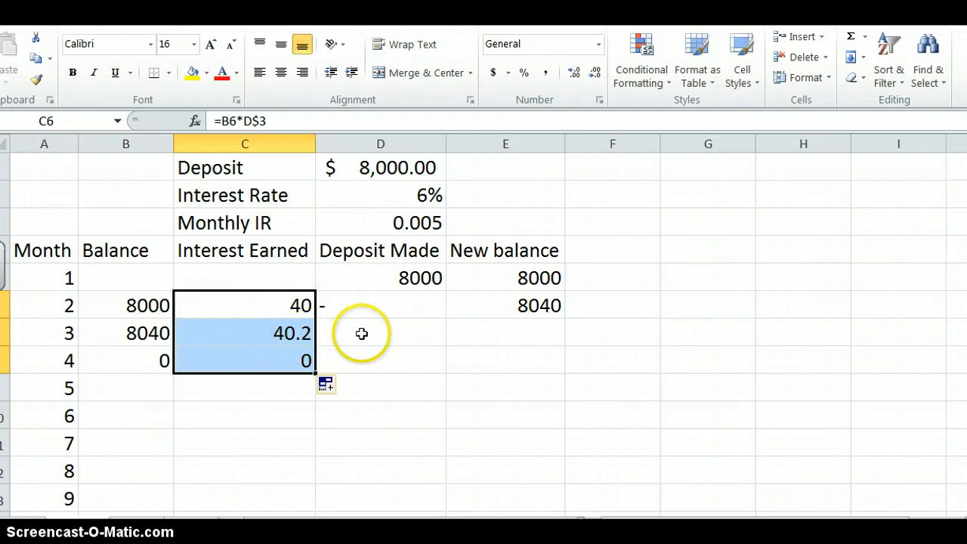
click(477, 336)
click(511, 311)
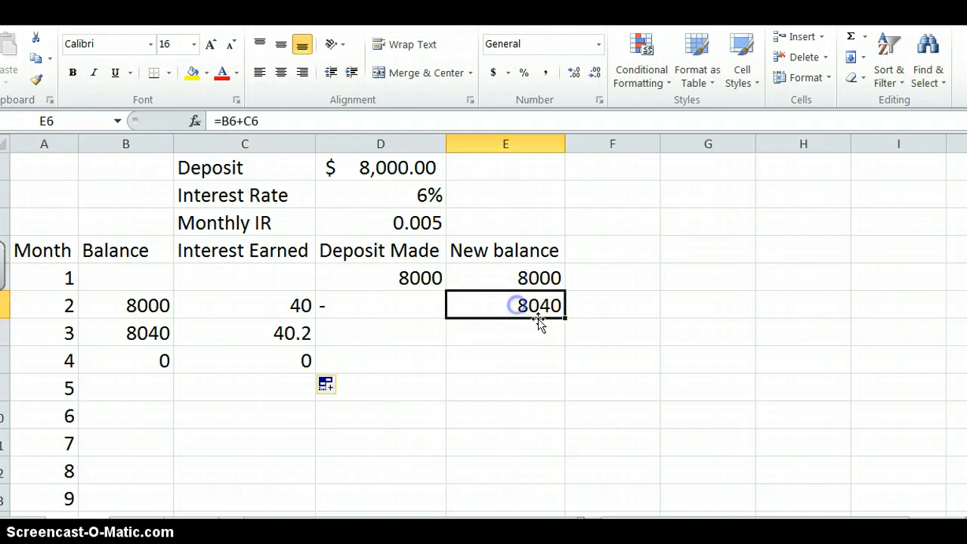
drag(565, 319, 548, 345)
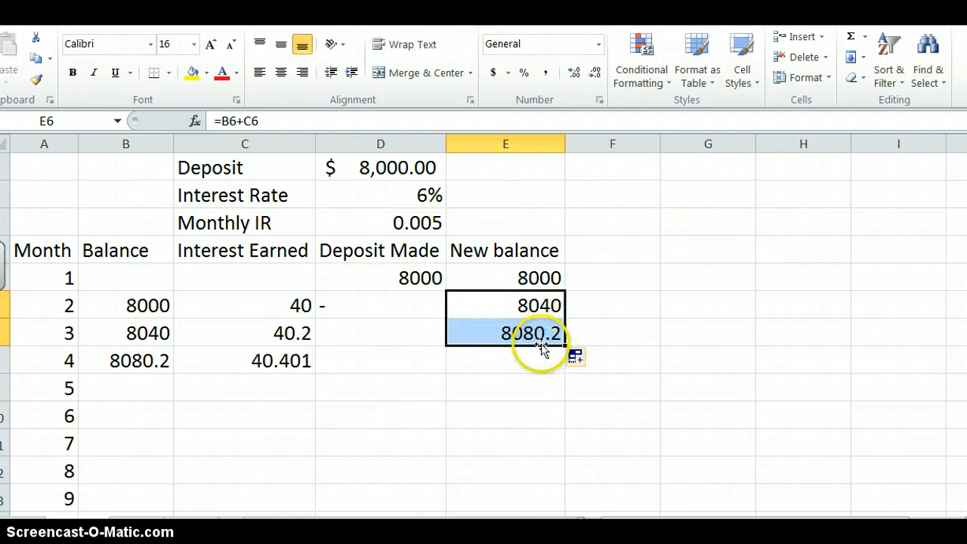
- Fill the month 3 row of balance, interest and new balance formulas in B7:E7 down through month 15
drag(144, 333, 575, 499)
scroll(591, 365, up, 2)
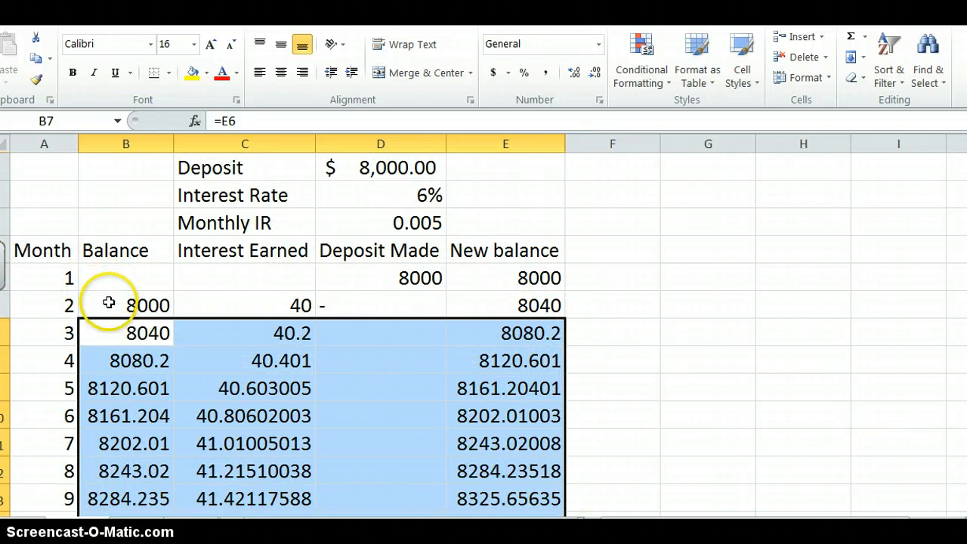
- Apply the accounting number format with dollar signs to the table values from month 2 through month 15 in columns B to E
drag(129, 304, 141, 416)
click(492, 72)
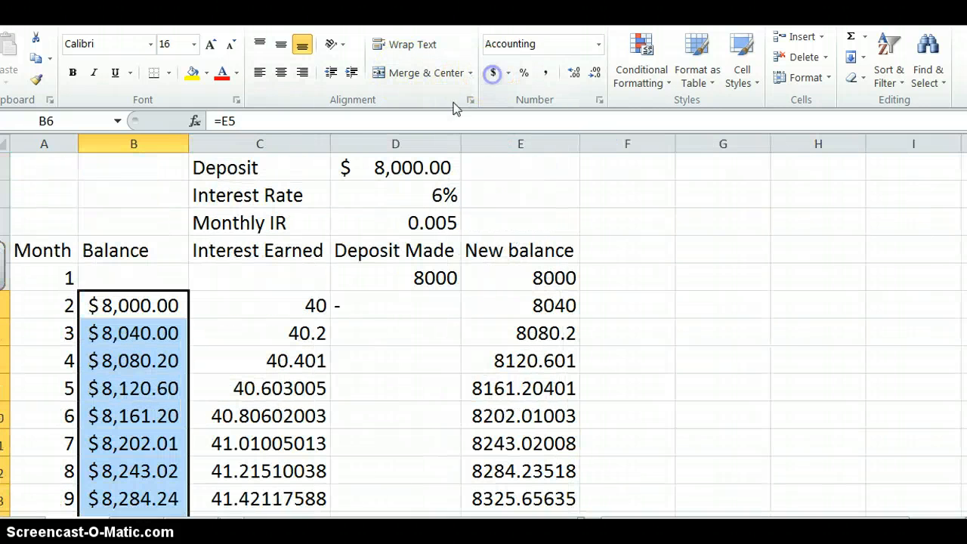
click(259, 304)
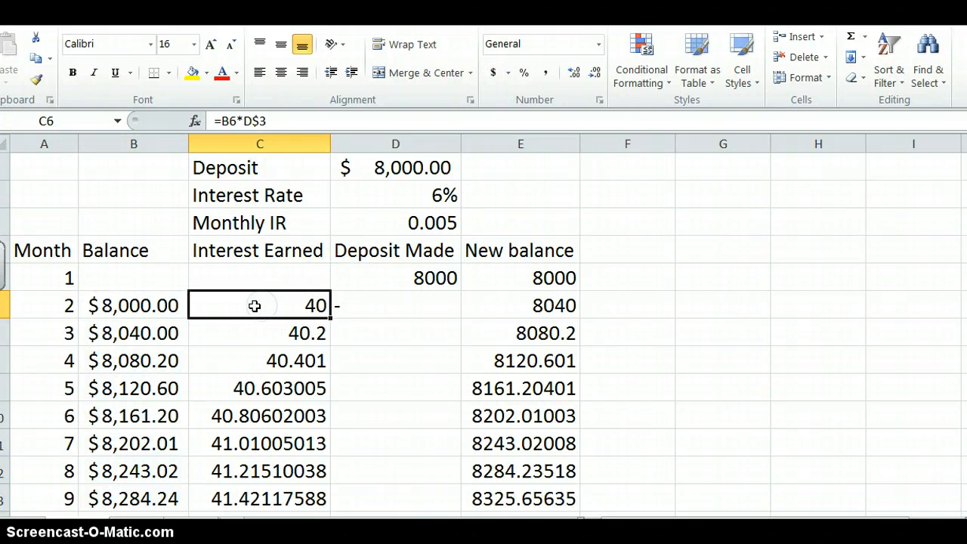
drag(147, 314, 533, 416)
click(492, 72)
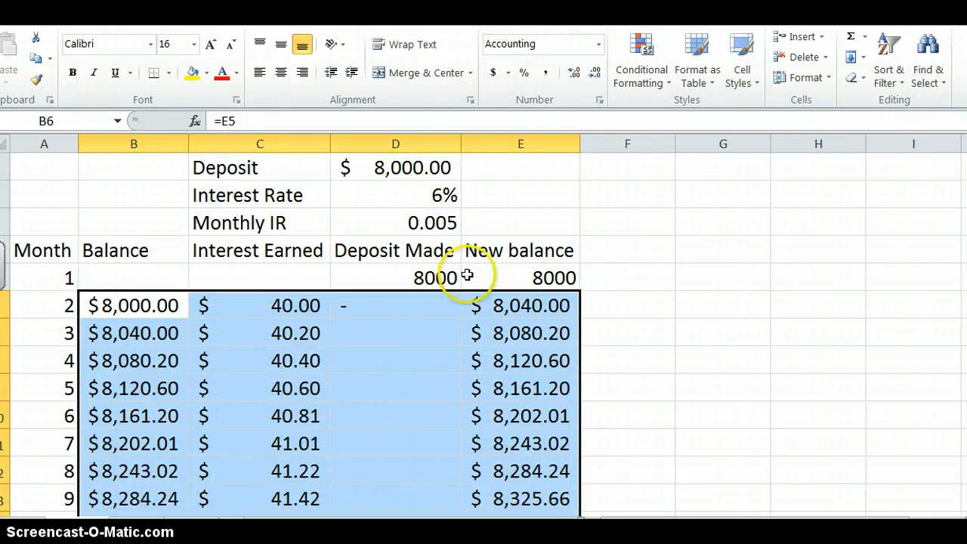
- Review the filled table, set the deposit in D1 to 10,000 and auto-fit the width of the Balance column
scroll(347, 345, down, 4)
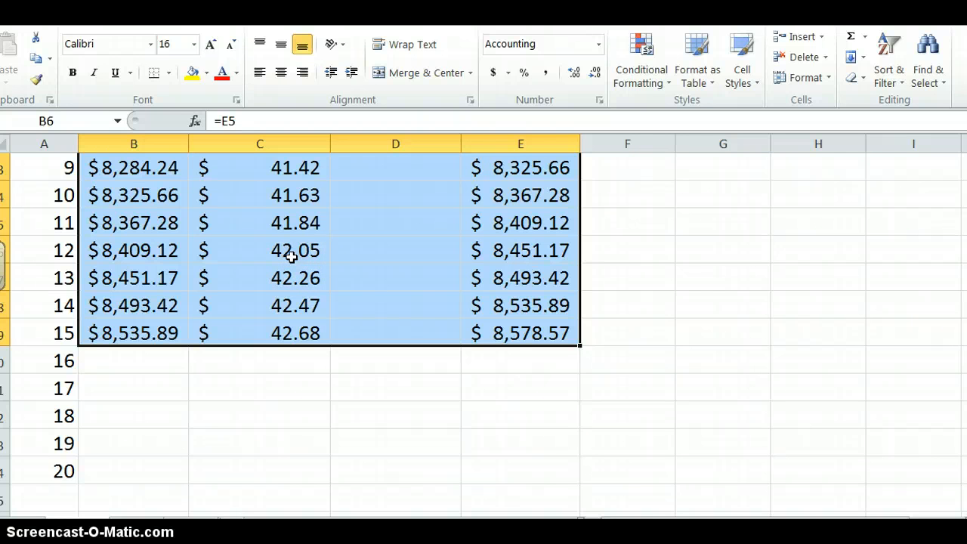
scroll(291, 257, up, 3)
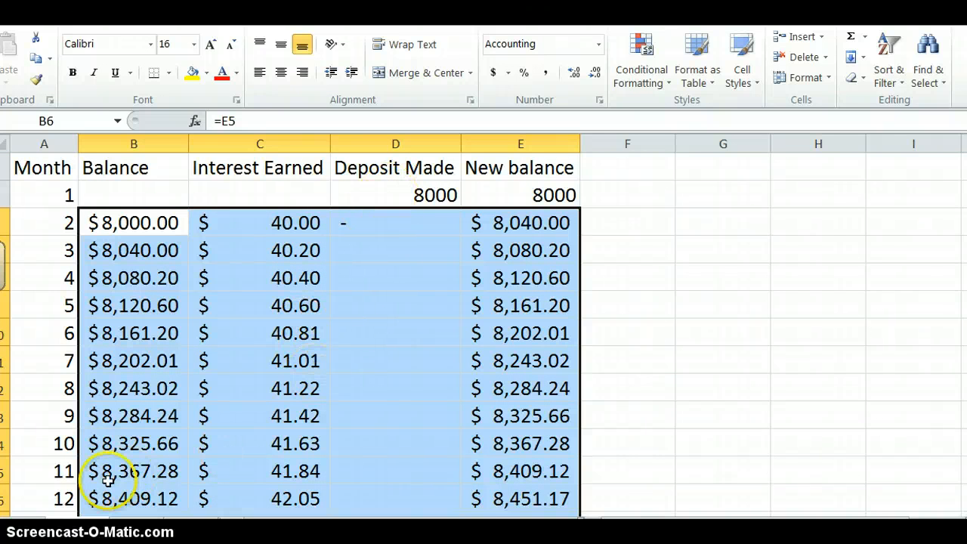
scroll(356, 296, up, 1)
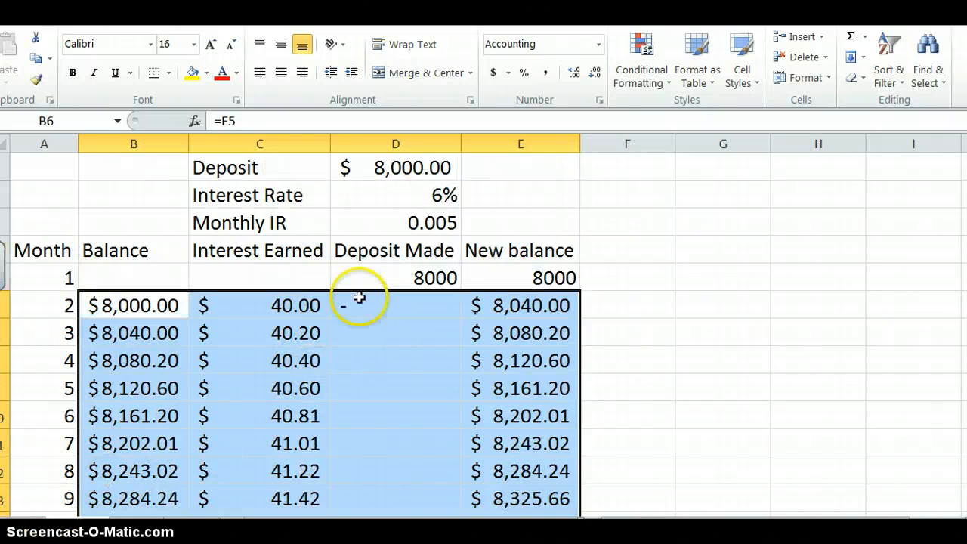
click(426, 172)
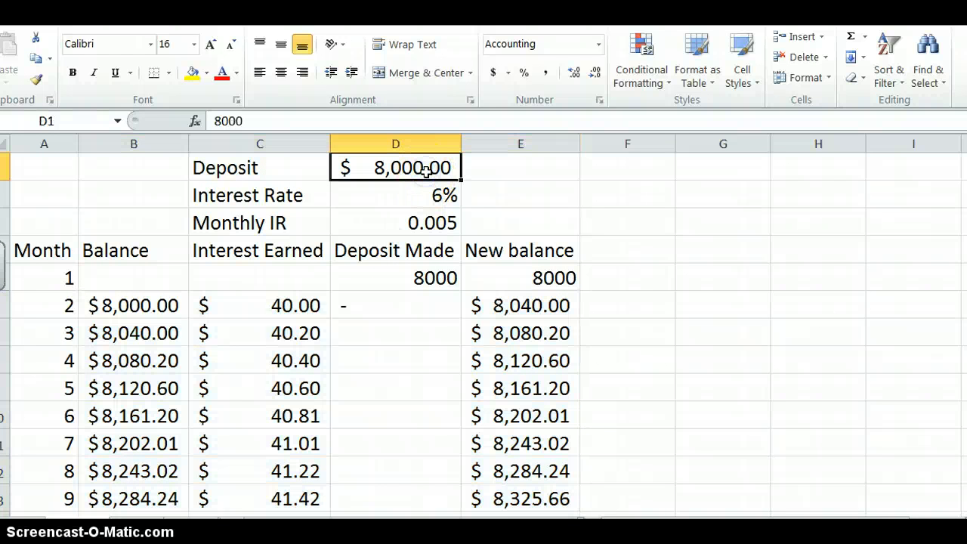
text(10000)
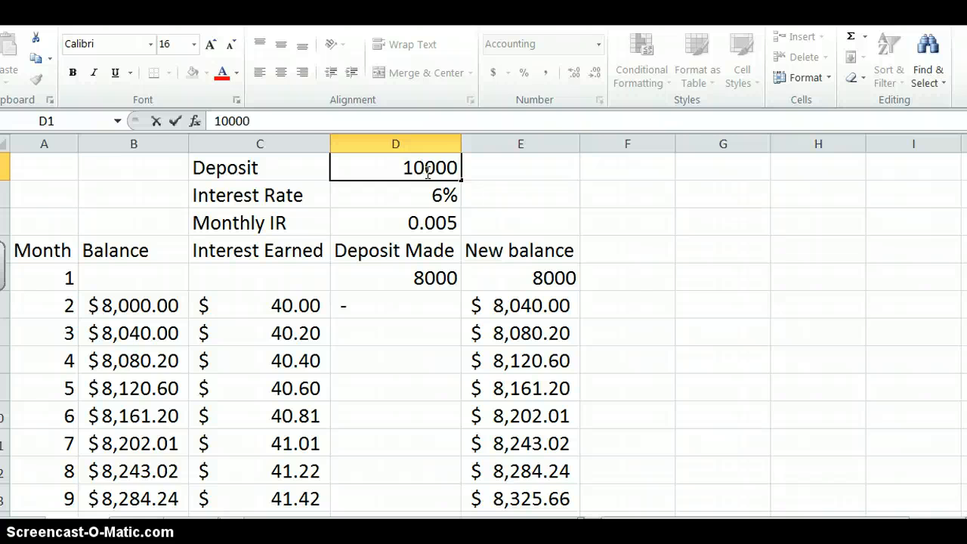
text(,000)
key(Return)
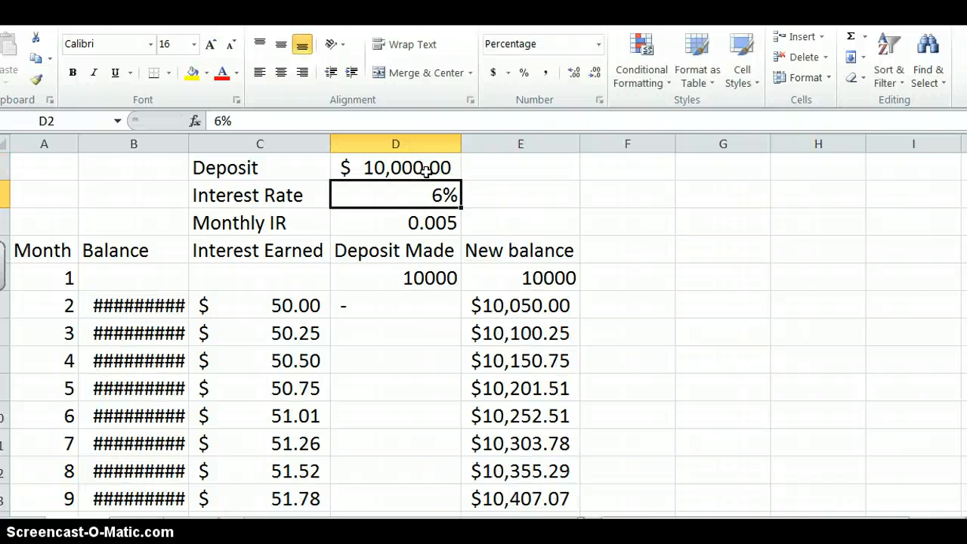
double_click(190, 143)
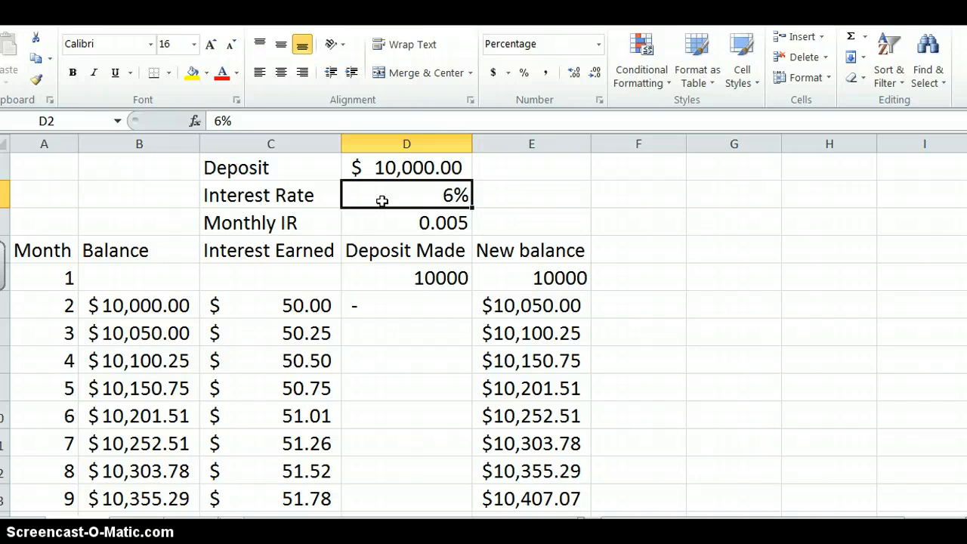
- Enter .1 as the interest rate in D2 to test the table at 10%
text(.)
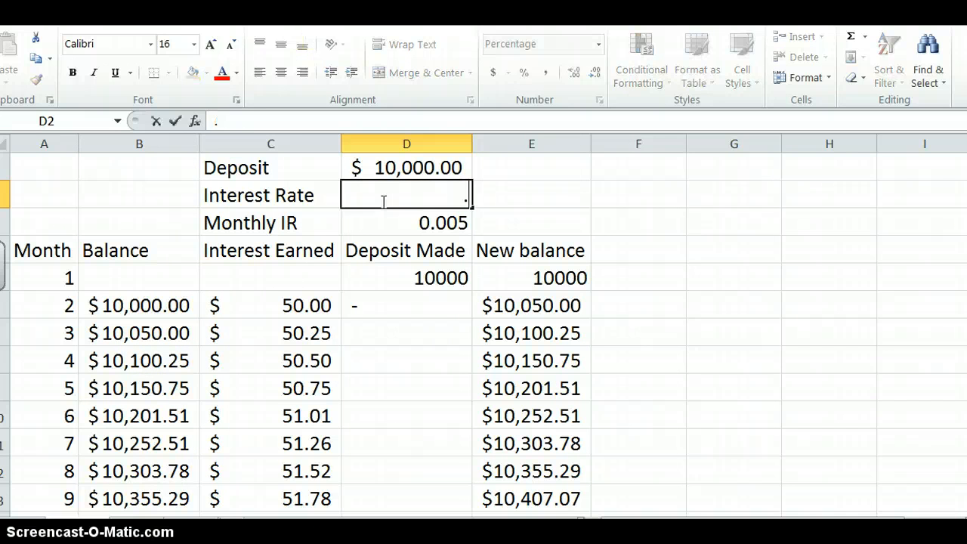
text(1)
key(Return)
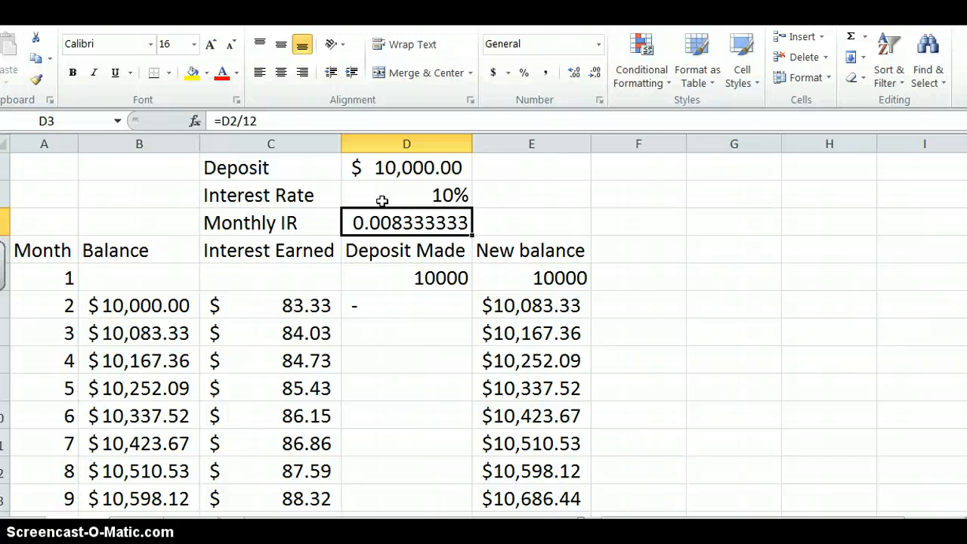
- Set the interest rate in D2 to 6% and then back to 10% to compare the interest earned
click(386, 195)
click(386, 195)
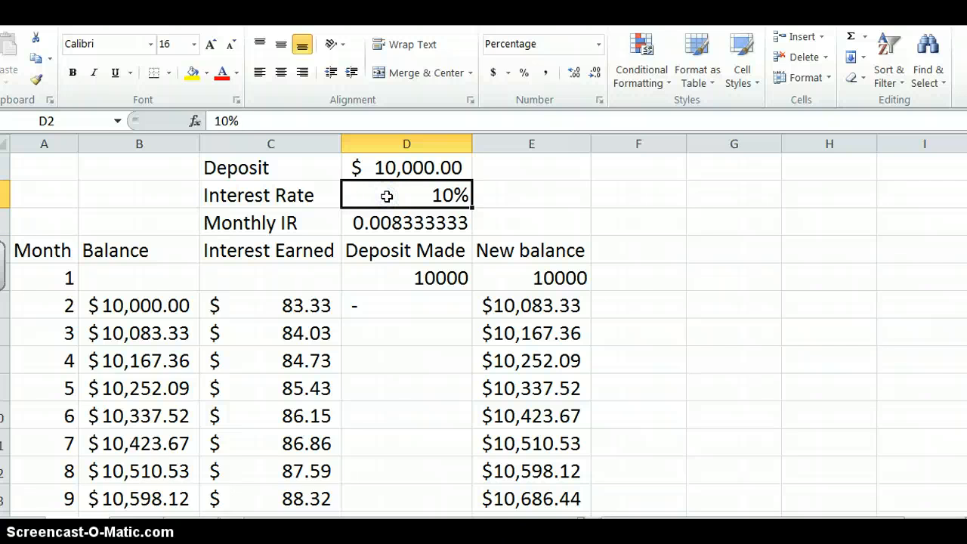
text(6)
key(Return)
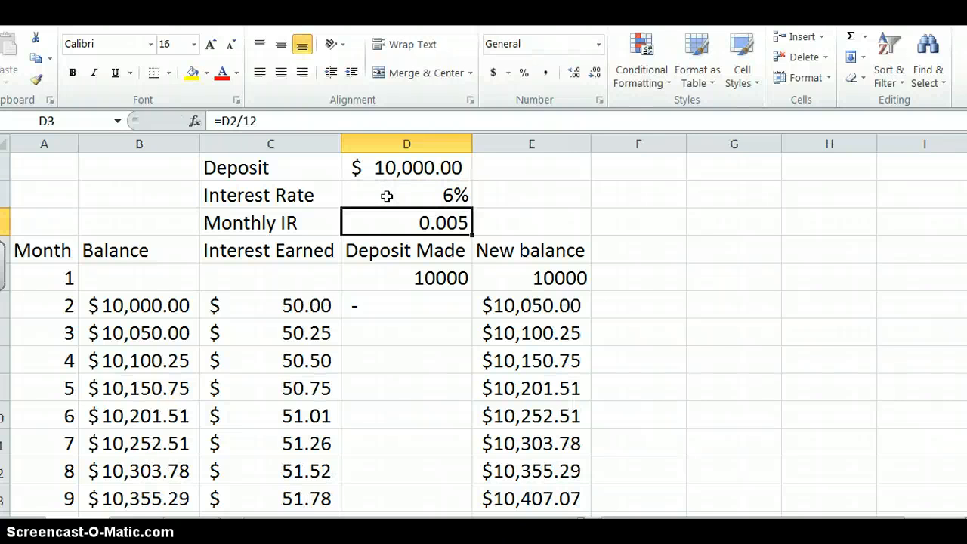
click(386, 196)
text(.1)
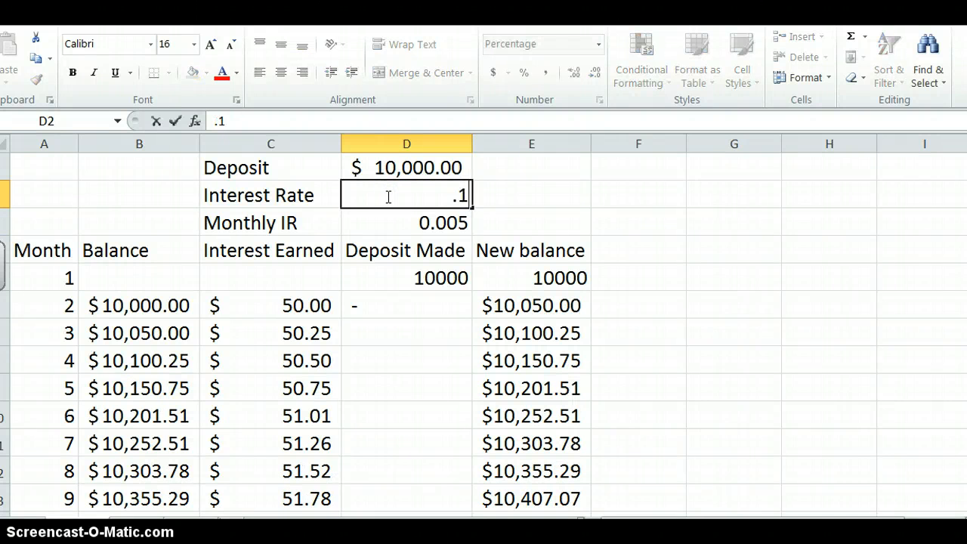
key(Return)
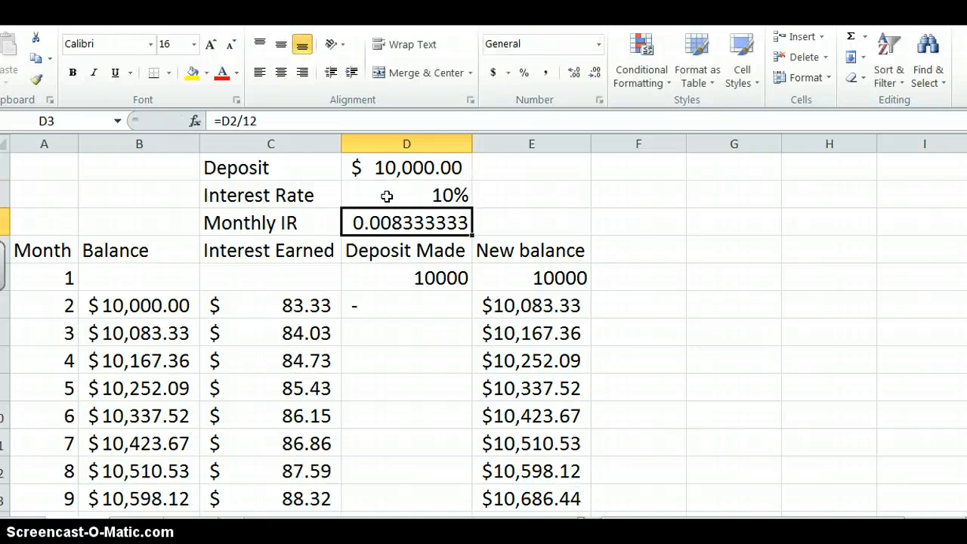
- Set the interest rate in D2 to 0.1% and inspect the cell's percentage format settings without changing them
click(387, 197)
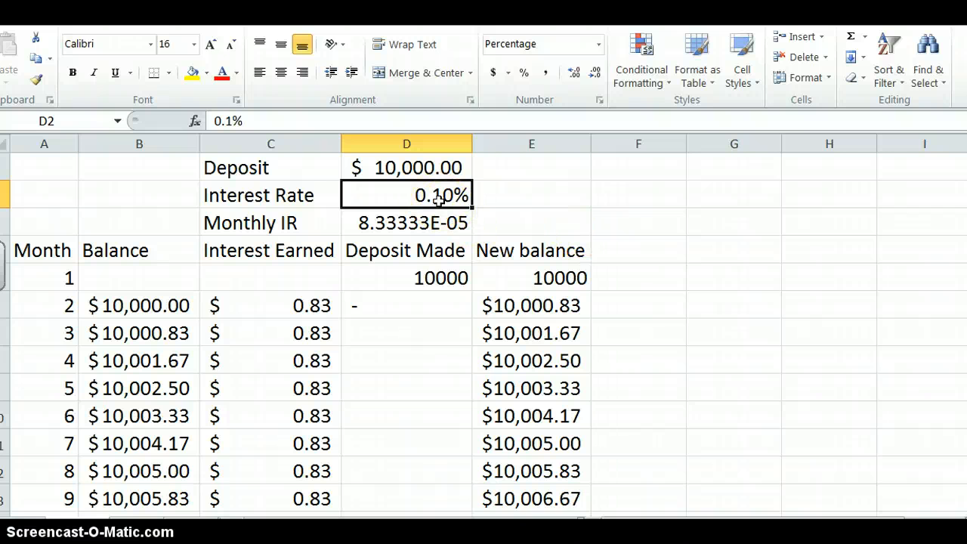
click(443, 200)
click(445, 201)
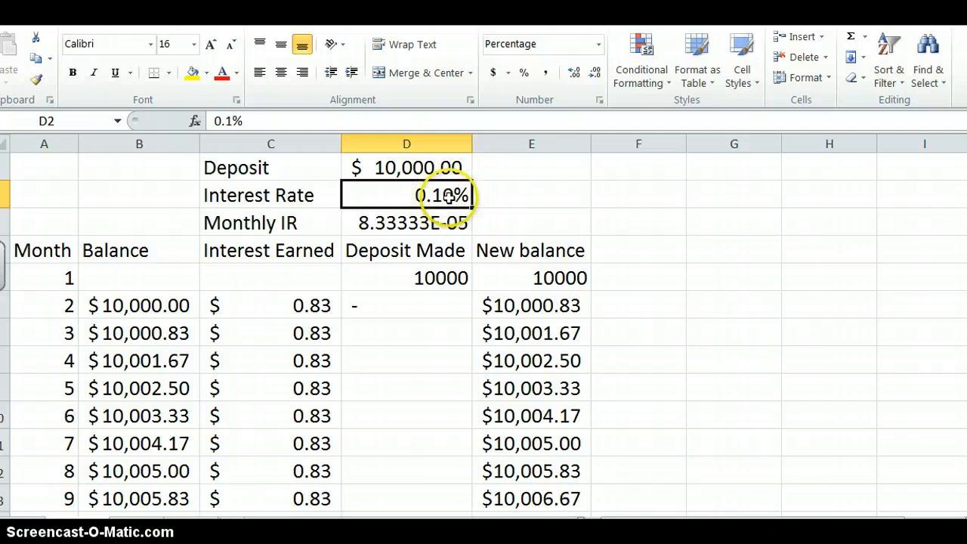
click(601, 99)
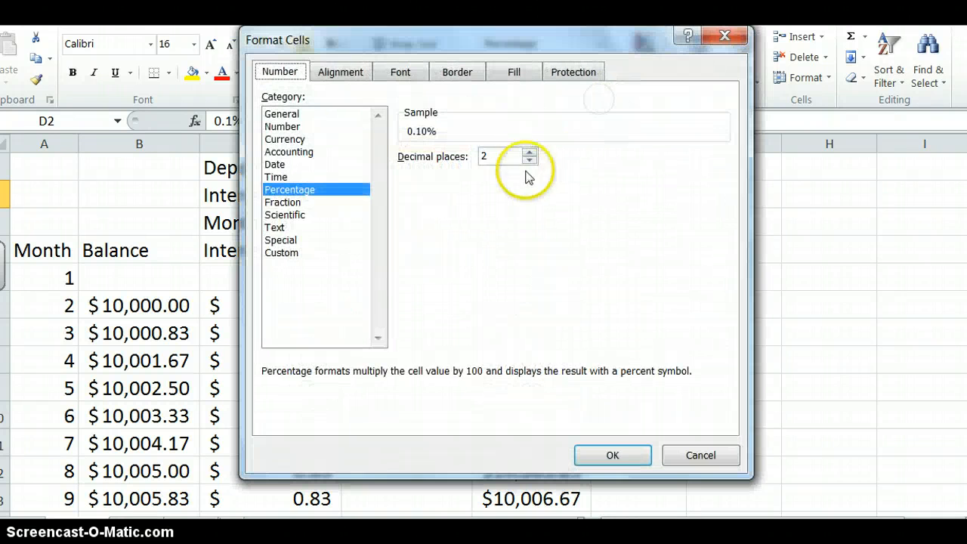
click(719, 36)
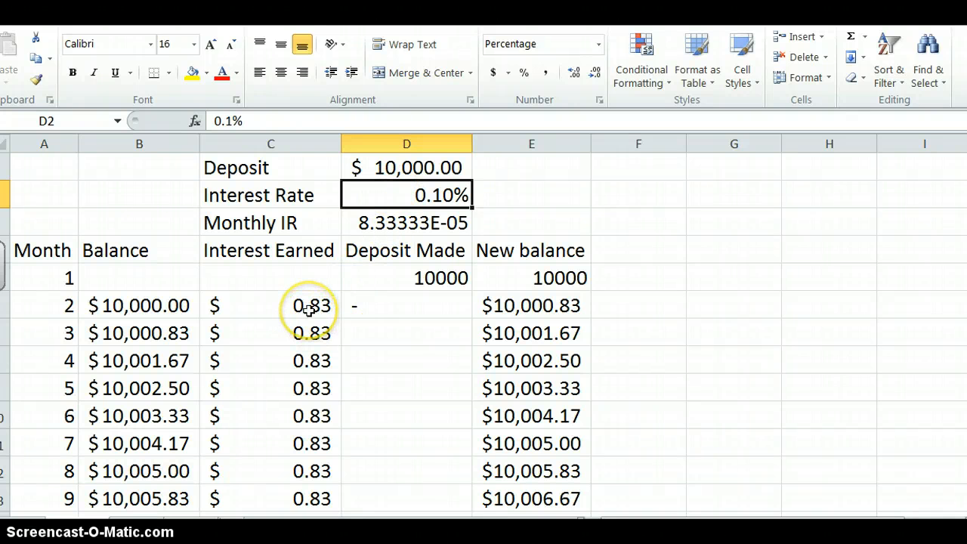
- Look through the monthly results and enter .9 as the interest rate in D2
scroll(309, 312, down, 4)
scroll(309, 309, up, 3)
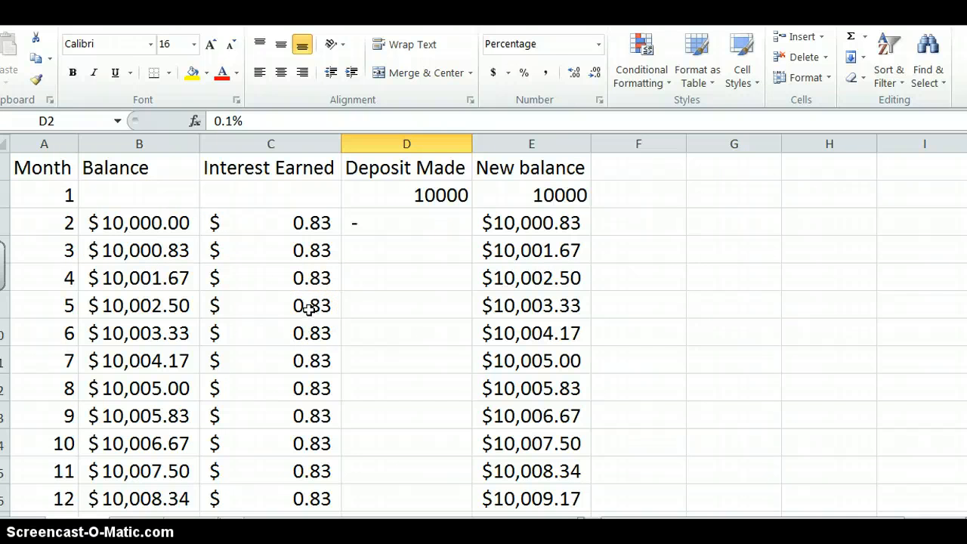
scroll(314, 422, up, 1)
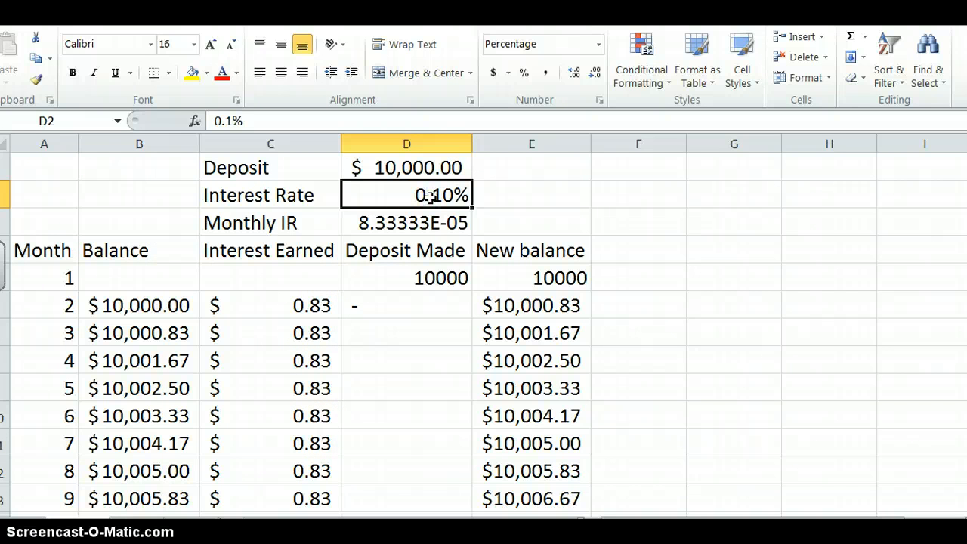
text(.)
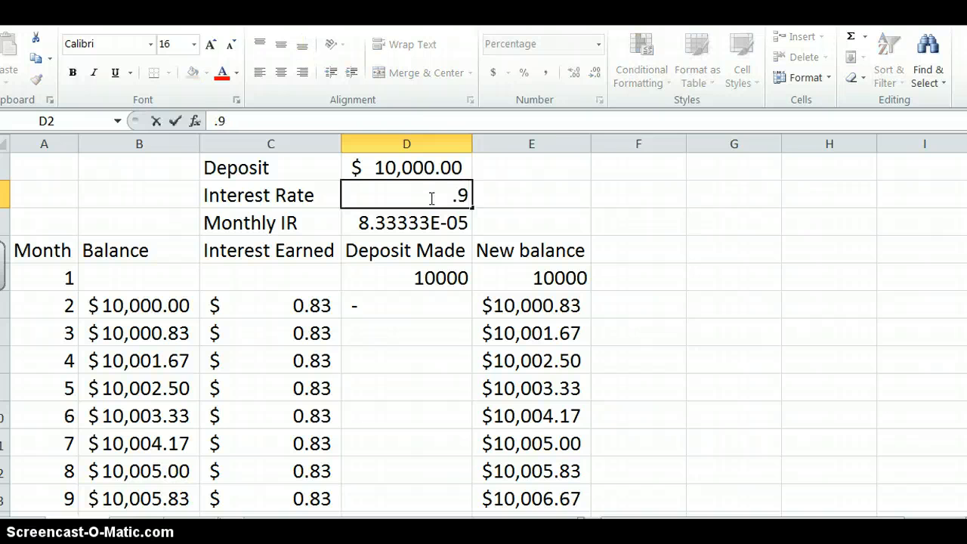
text(9)
key(Return)
- Correct the interest rate in D2 to .009 and review the recalculated months further down the table
click(444, 197)
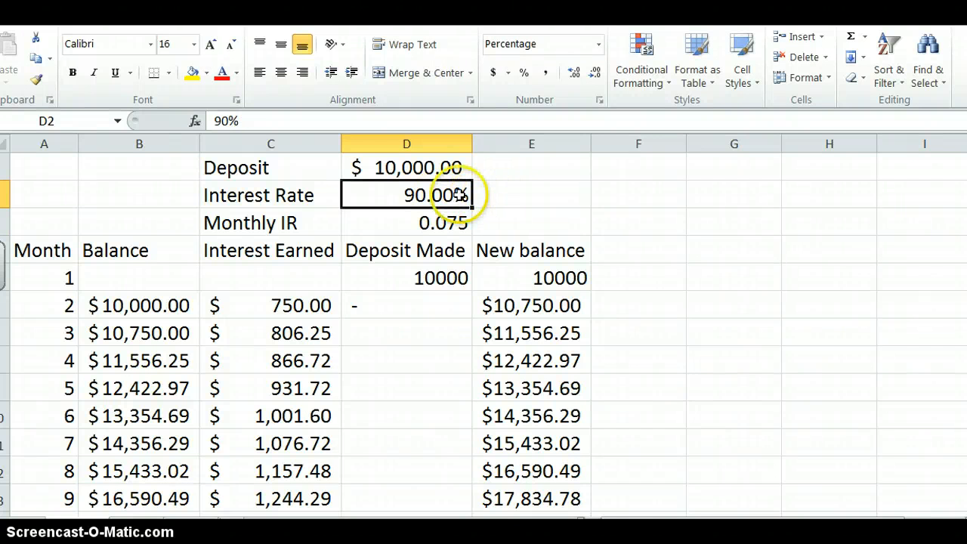
text(.009)
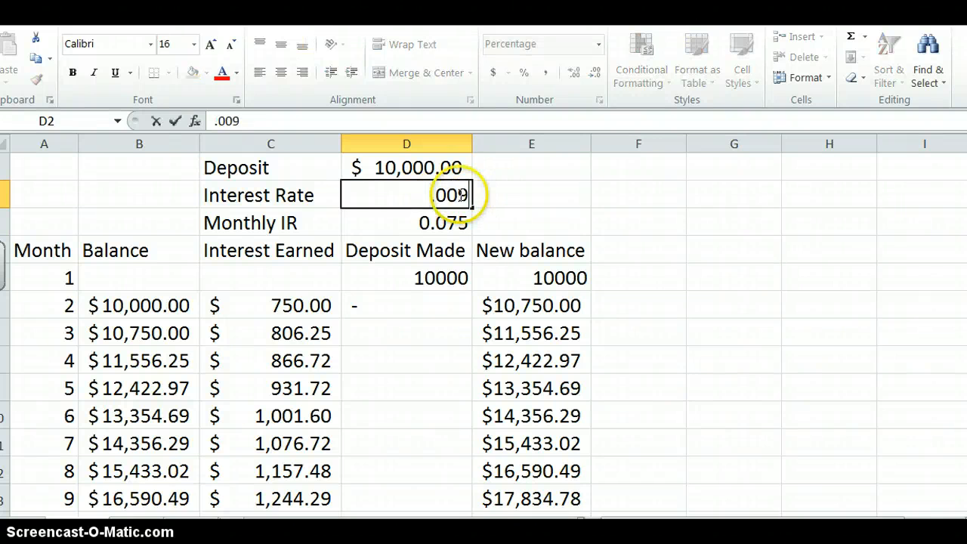
key(Return)
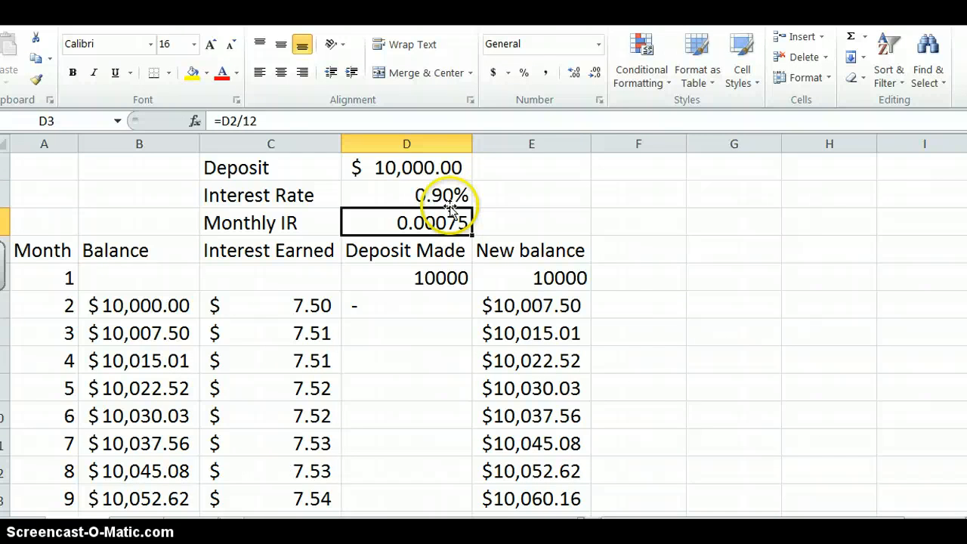
scroll(336, 377, down, 2)
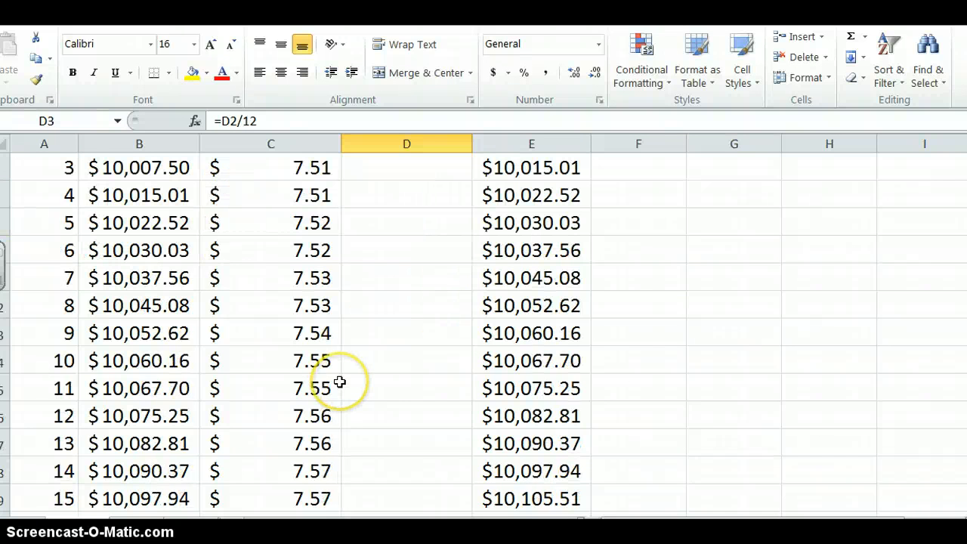
- Rename the Sheet1 worksheet as Savings Plus
scroll(312, 368, down, 3)
scroll(309, 368, up, 3)
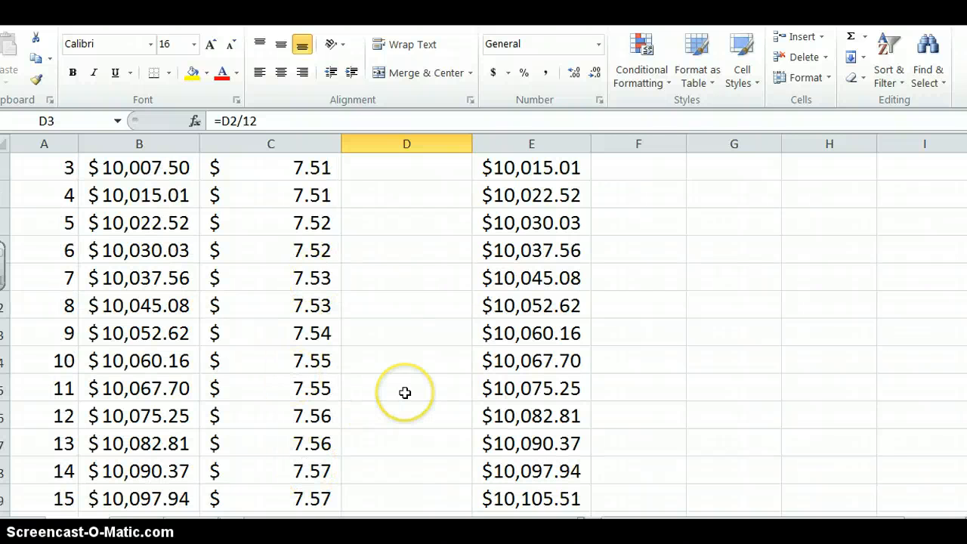
scroll(404, 392, up, 2)
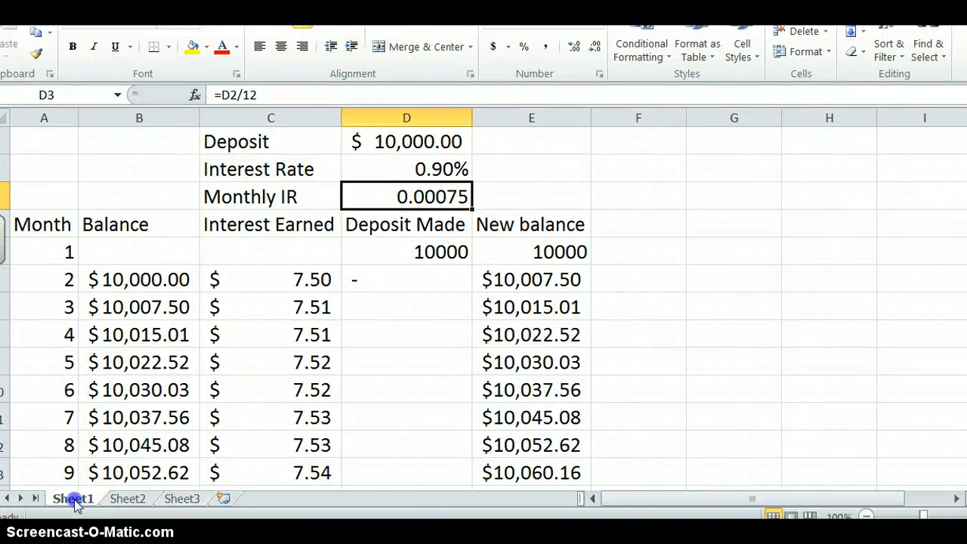
double_click(73, 499)
text(Savin)
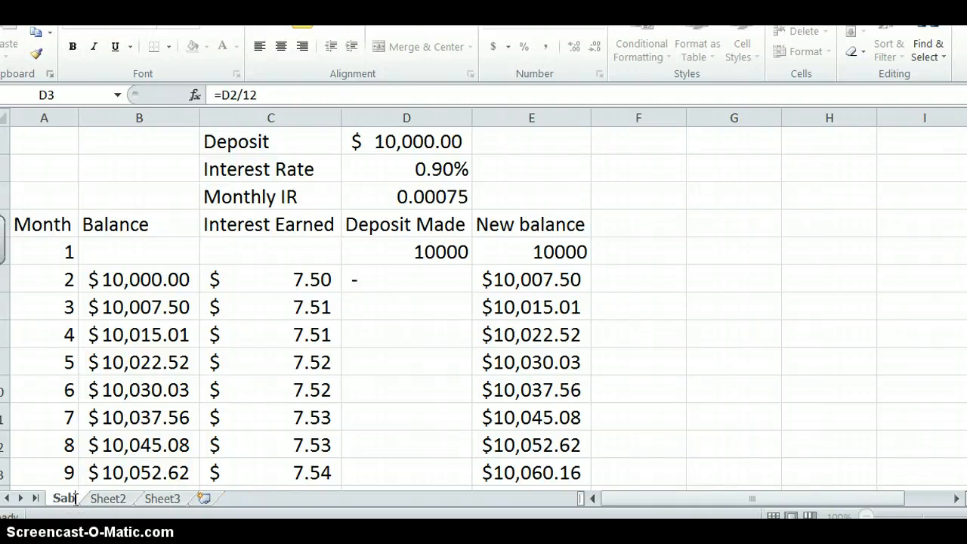
text(gs Plus)
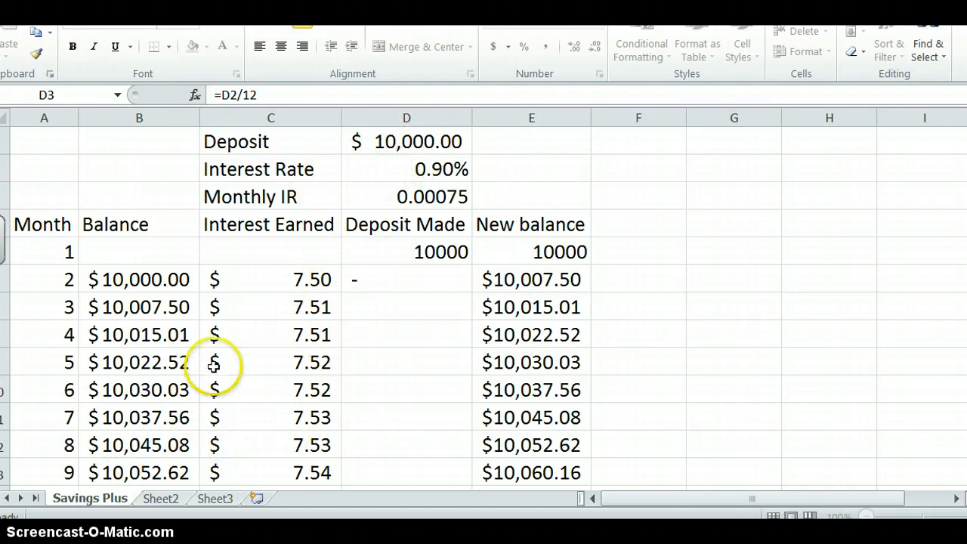
- Rename the Sheet2 worksheet as Mortgage Plus and go into its cell grid
double_click(161, 499)
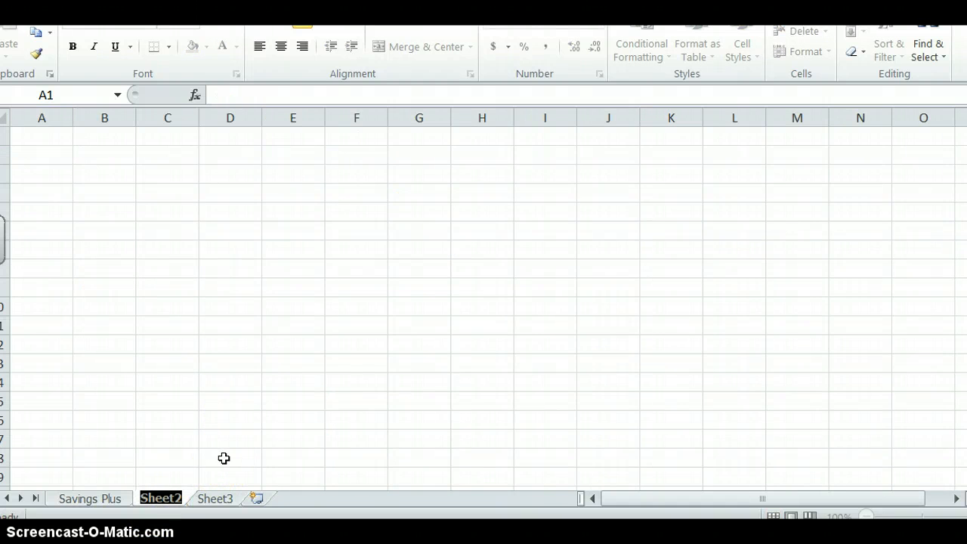
text(Mortgage)
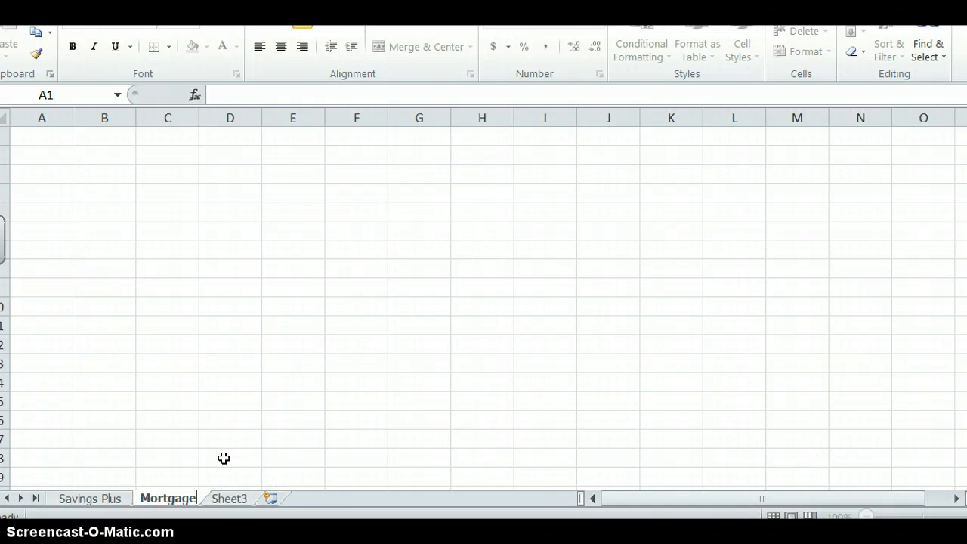
text( Plus)
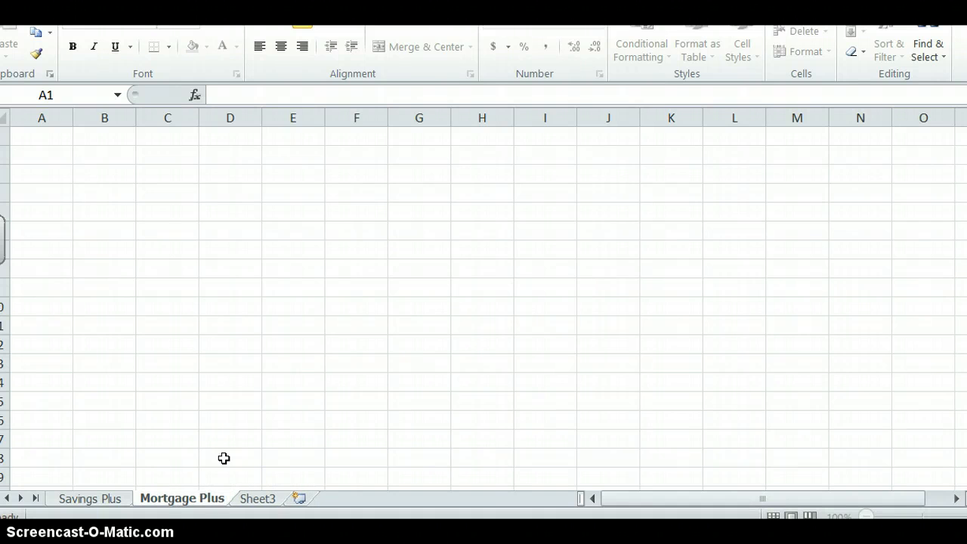
click(201, 369)
click(131, 333)
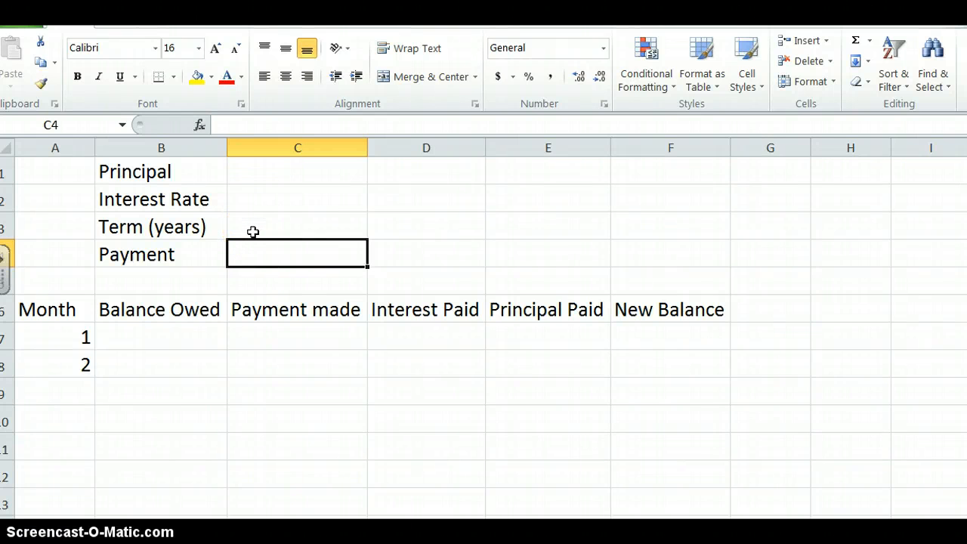
- Enter 8000 as the principal in C1 and .06 as the interest rate in C2
click(274, 179)
text(8000)
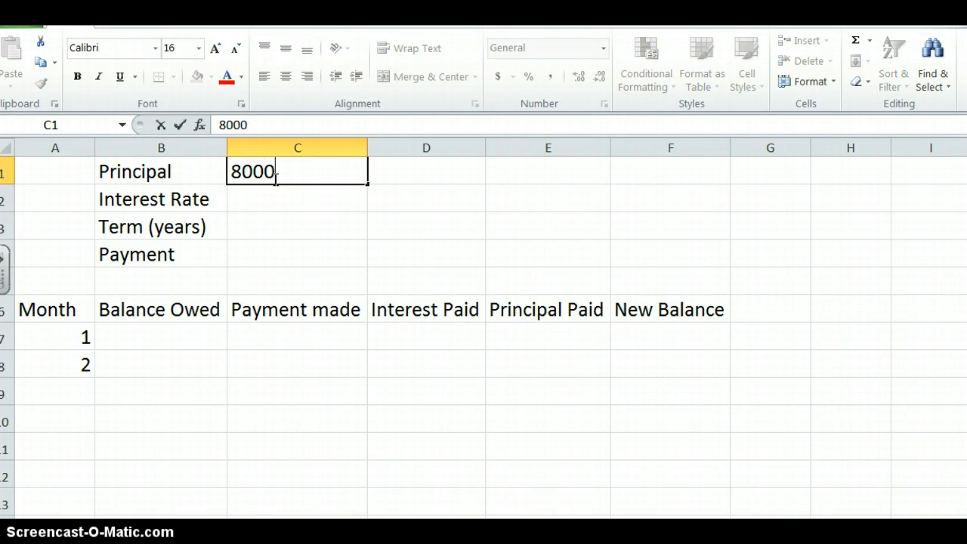
key(Return)
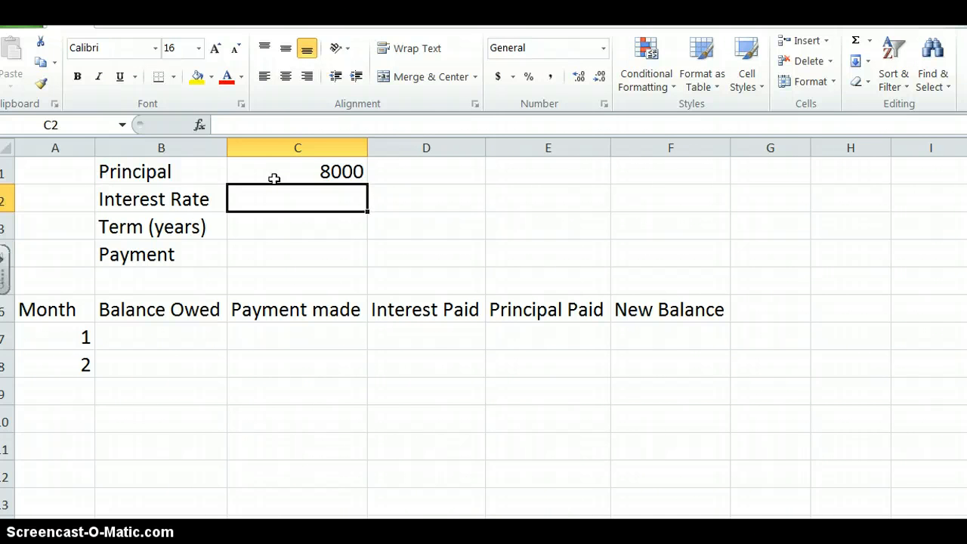
text(.06)
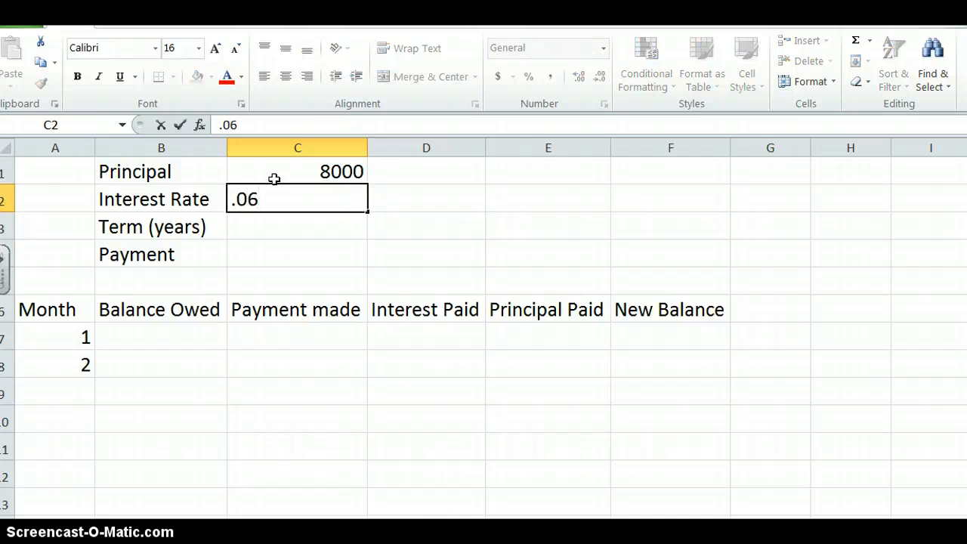
key(Return)
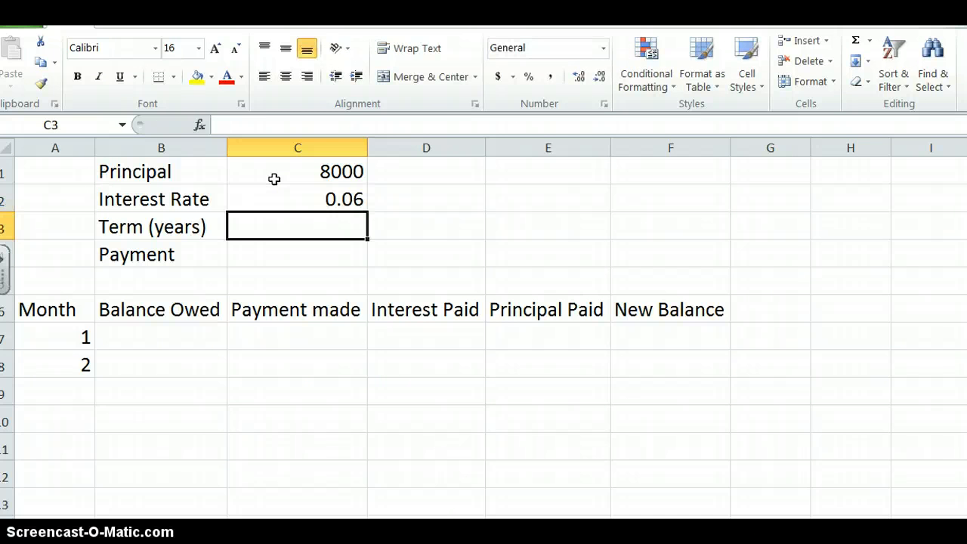
- Insert a row above Term (years) and label it Monthly IR in B3
click(257, 228)
click(10, 229)
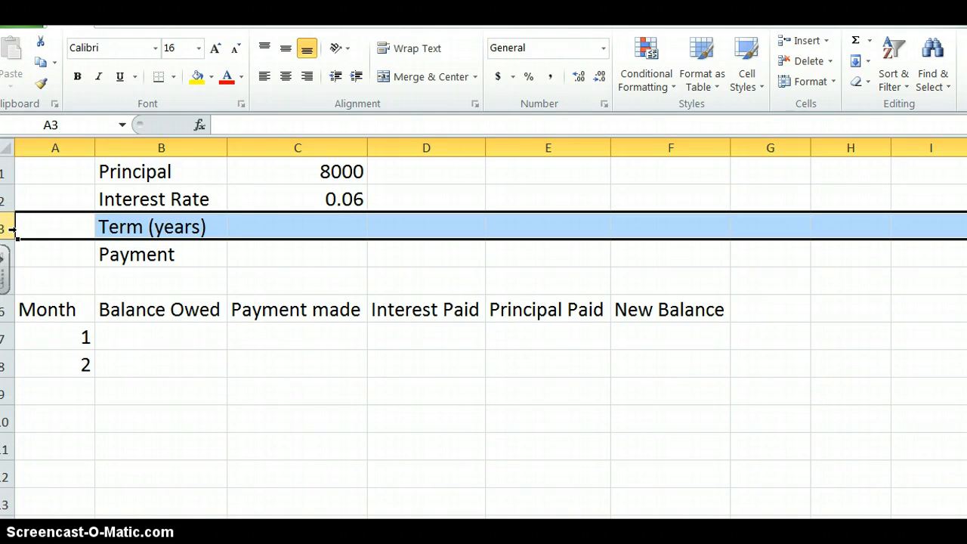
click(805, 41)
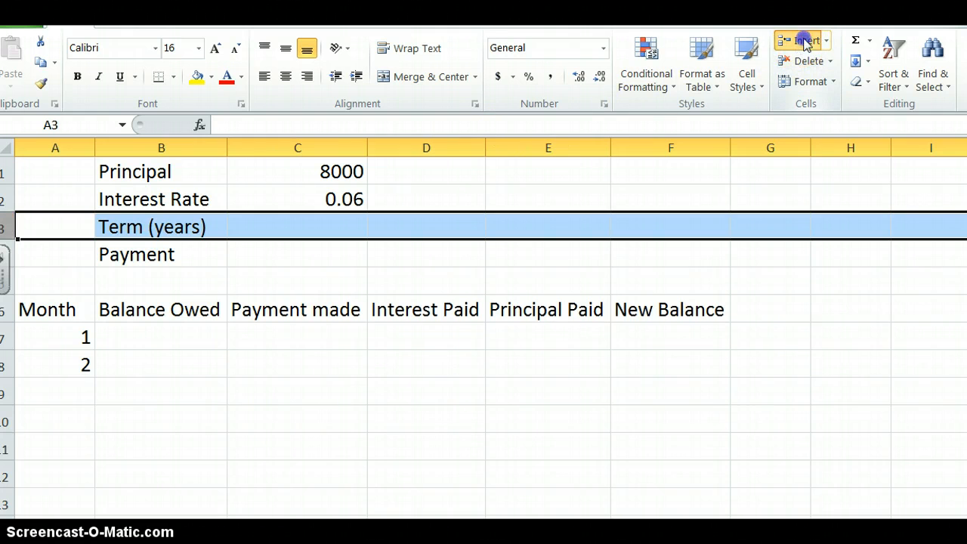
click(145, 224)
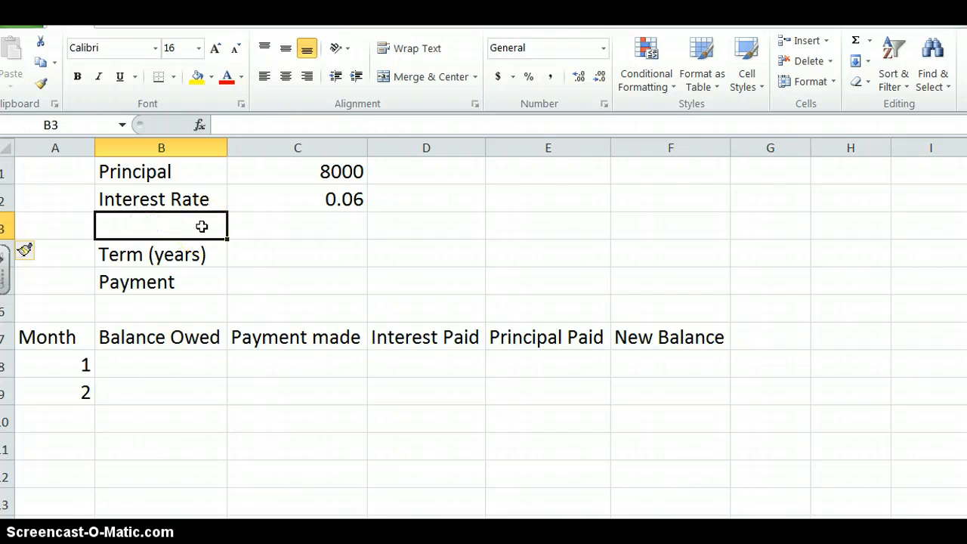
text(Mon)
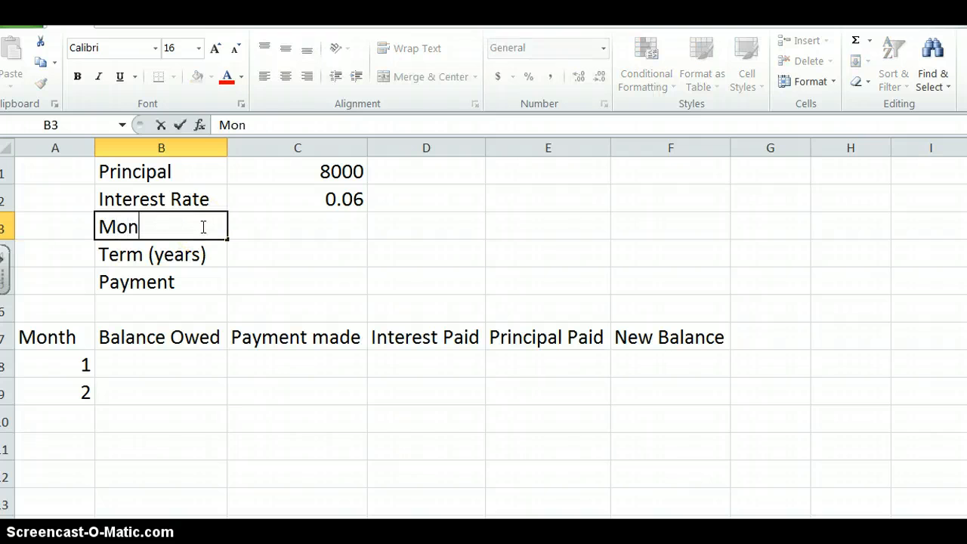
text(thly IR)
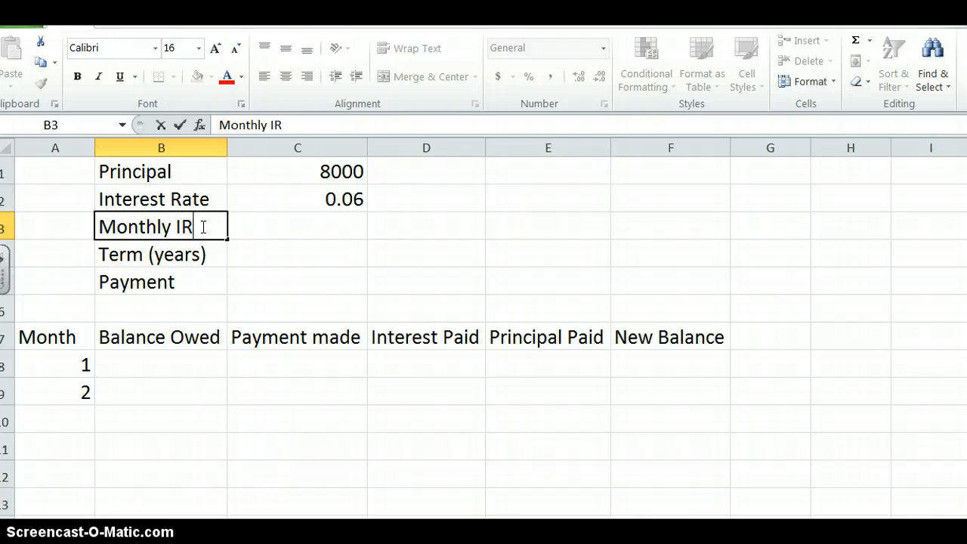
key(Tab)
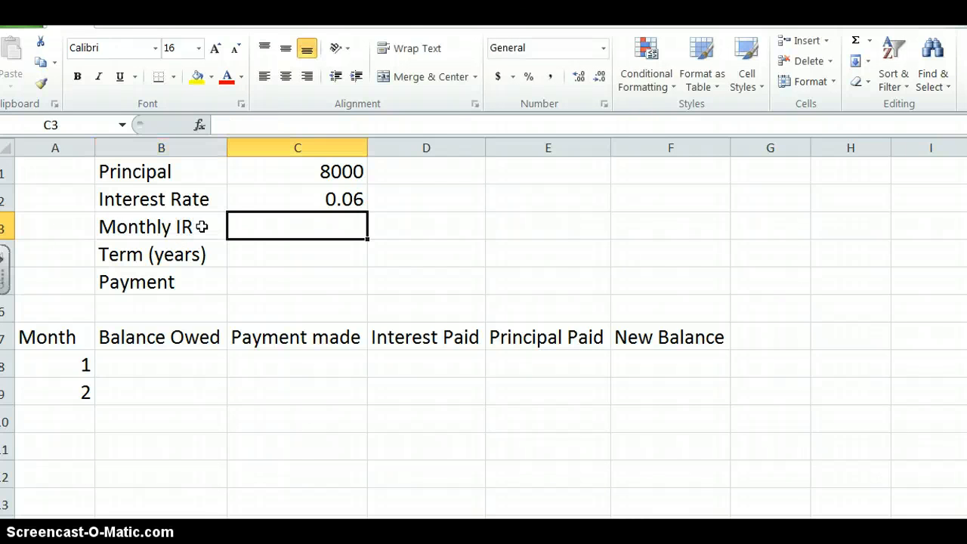
- Calculate the monthly interest rate in C3 with the formula =C2/12
text(=)
click(330, 196)
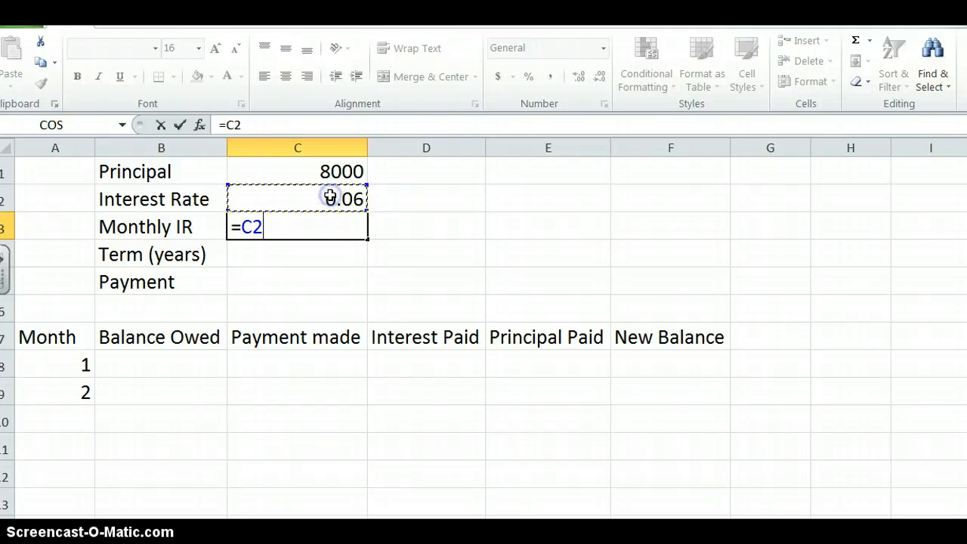
text(/12)
key(Return)
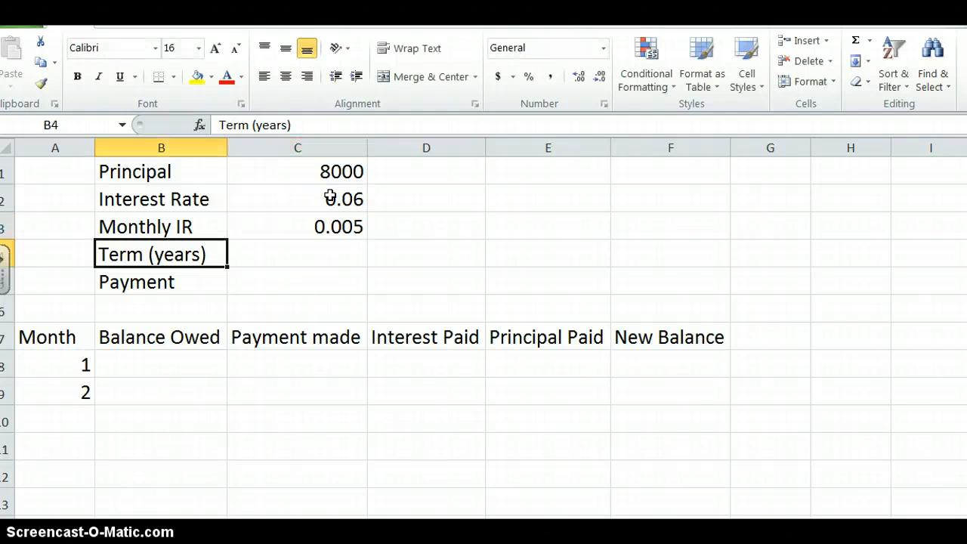
- Enter 1 as the loan term in years in C4
click(340, 242)
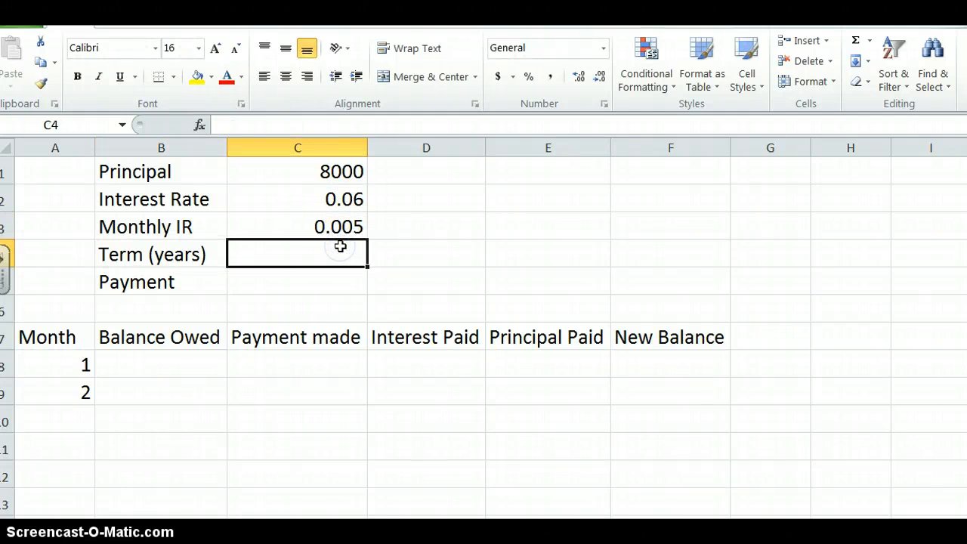
text(1)
key(Return)
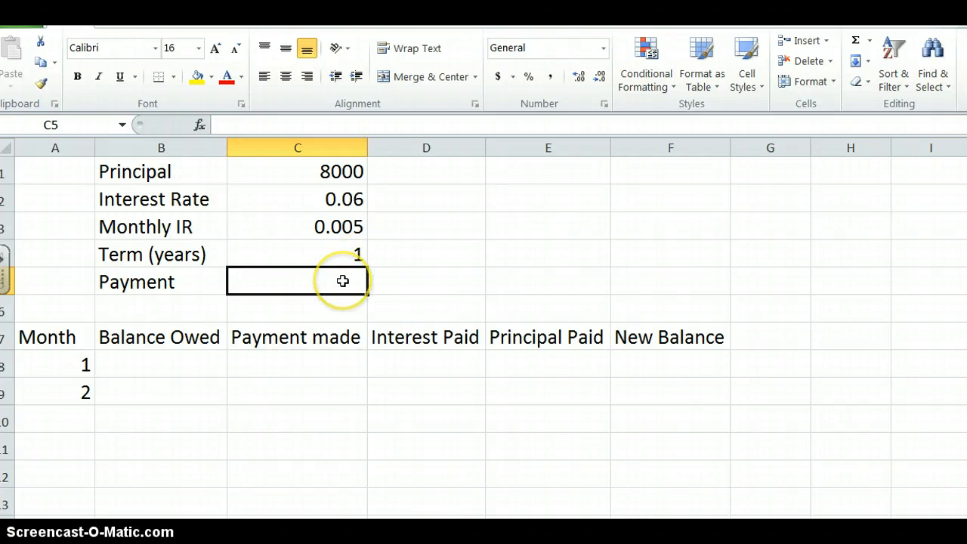
- Switch to the PreCalc mortgage formulas document in Word, read the monthly payment formula, and return to the Excel workbook
click(209, 535)
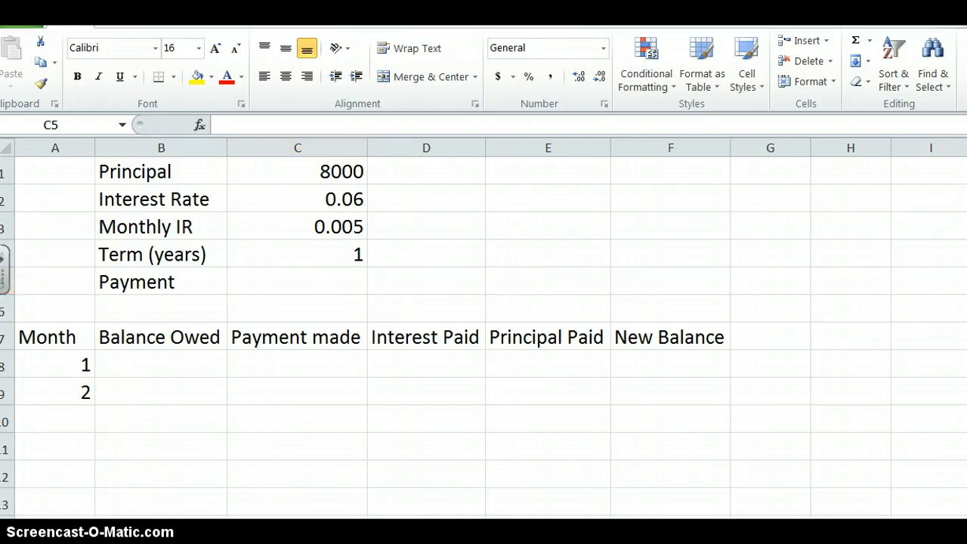
click(255, 506)
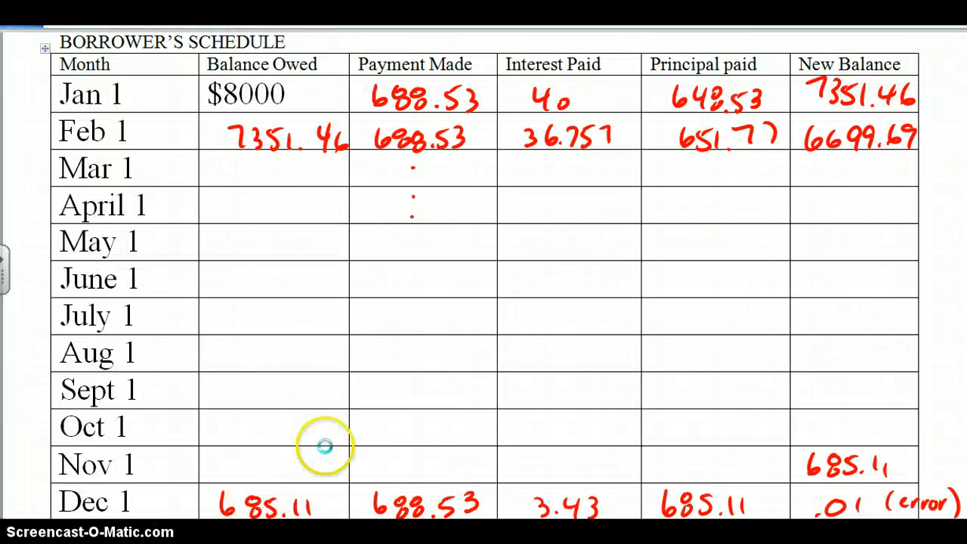
scroll(345, 416, down, 3)
scroll(346, 417, down, 3)
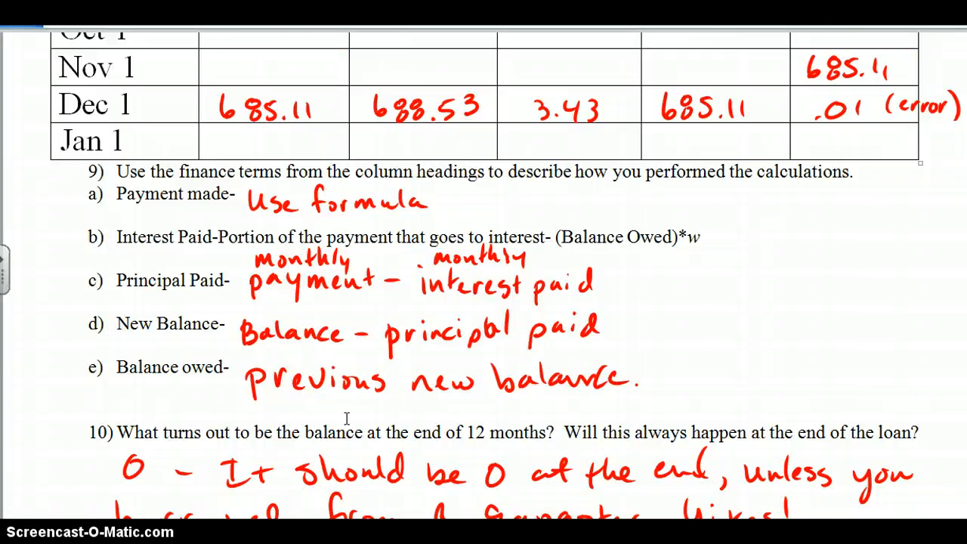
scroll(345, 416, up, 7)
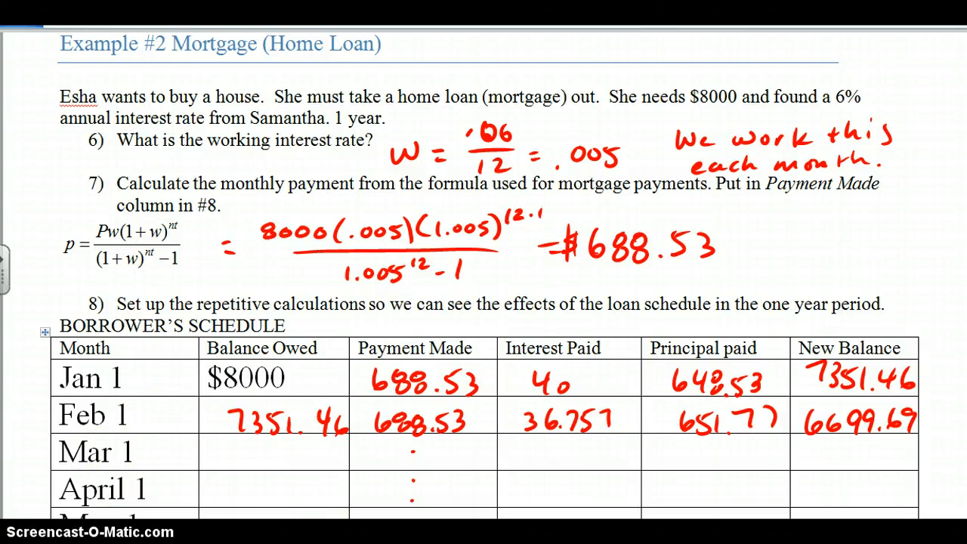
key(alt+Tab)
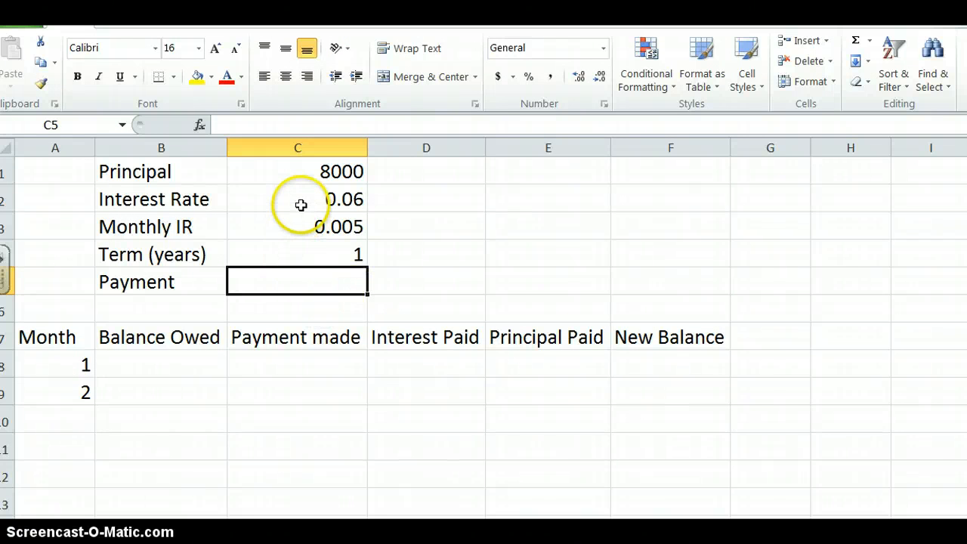
- Start the Payment formula in C5 as =C1*C3*(1+C3), using the principal and the monthly interest rate
text(=)
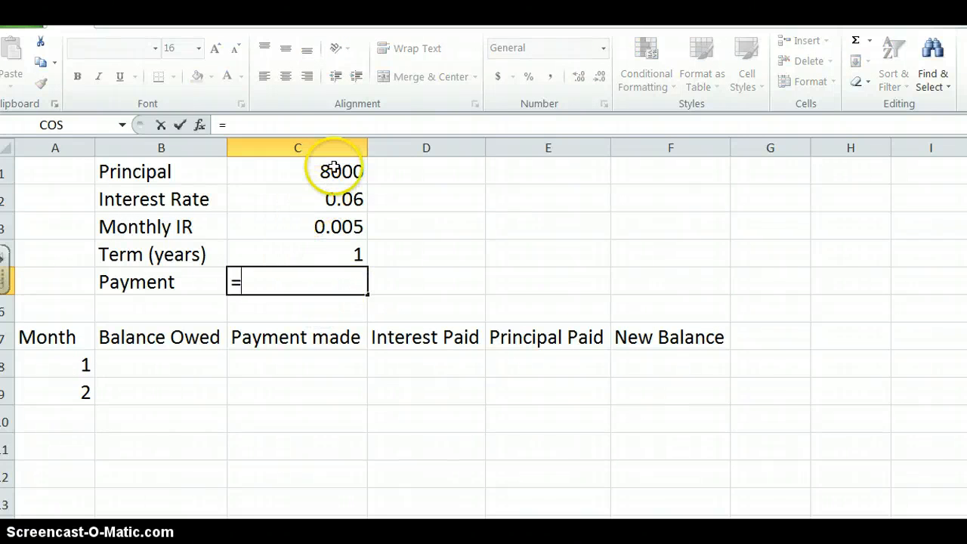
click(332, 169)
text(*)
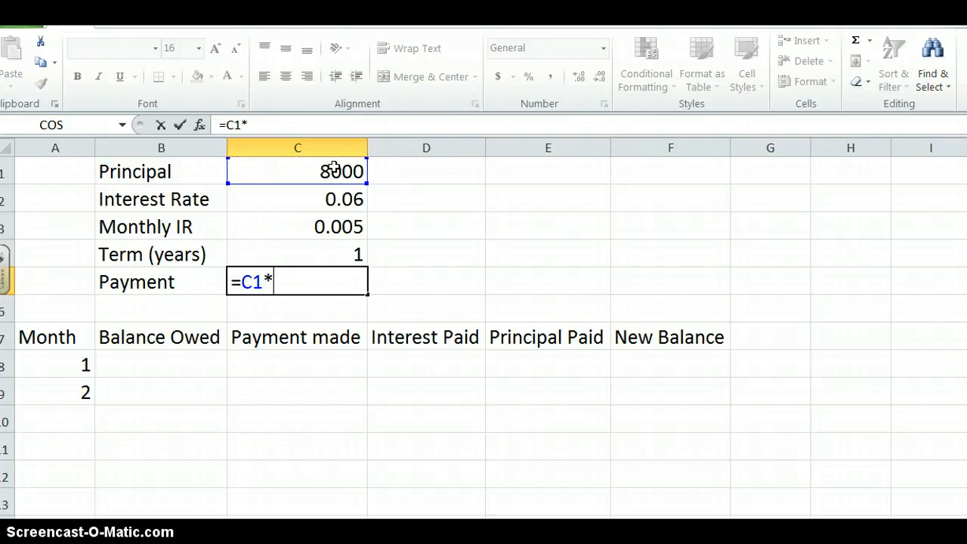
click(295, 228)
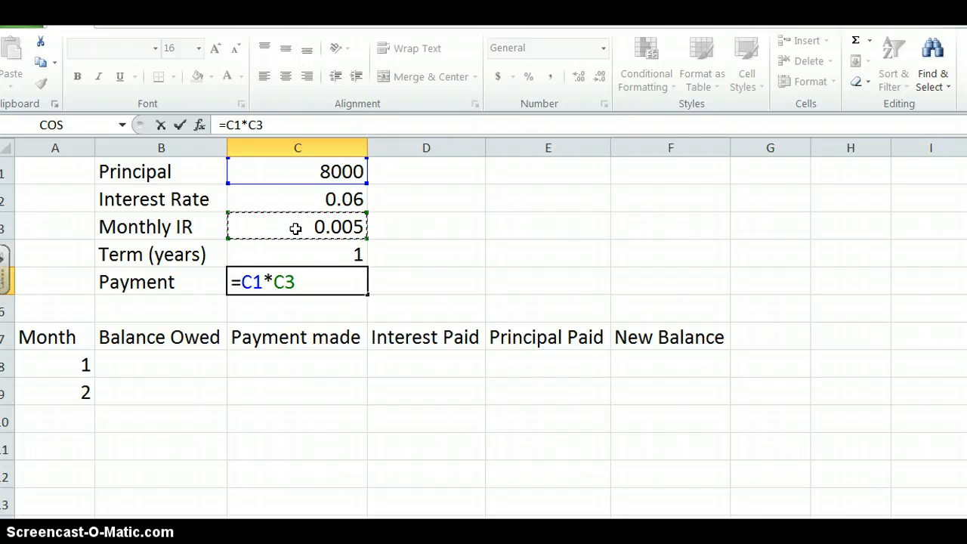
text(*(1)
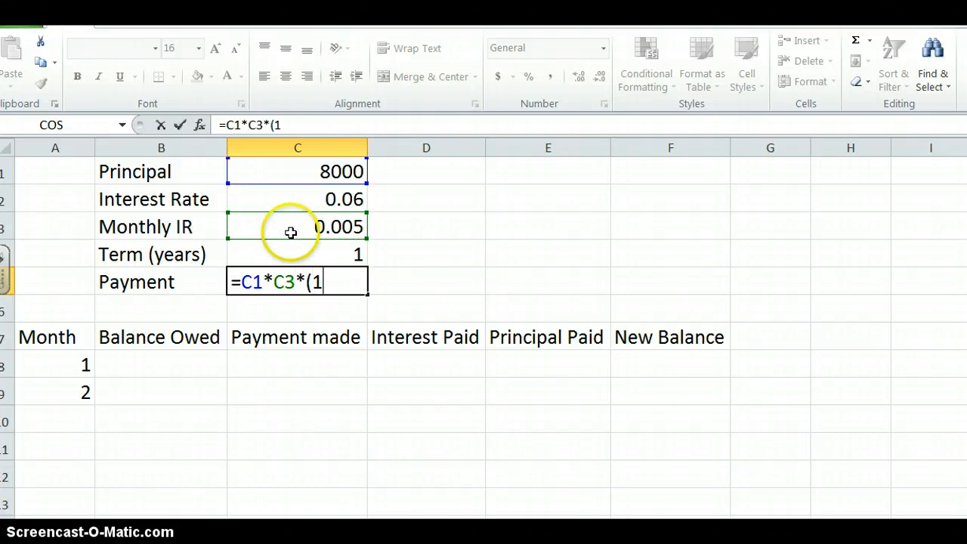
text(+)
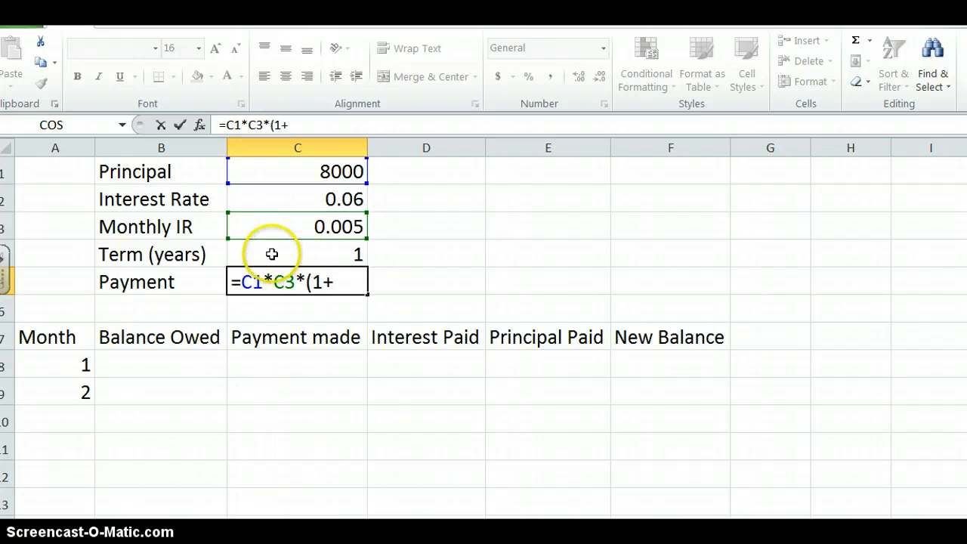
click(277, 231)
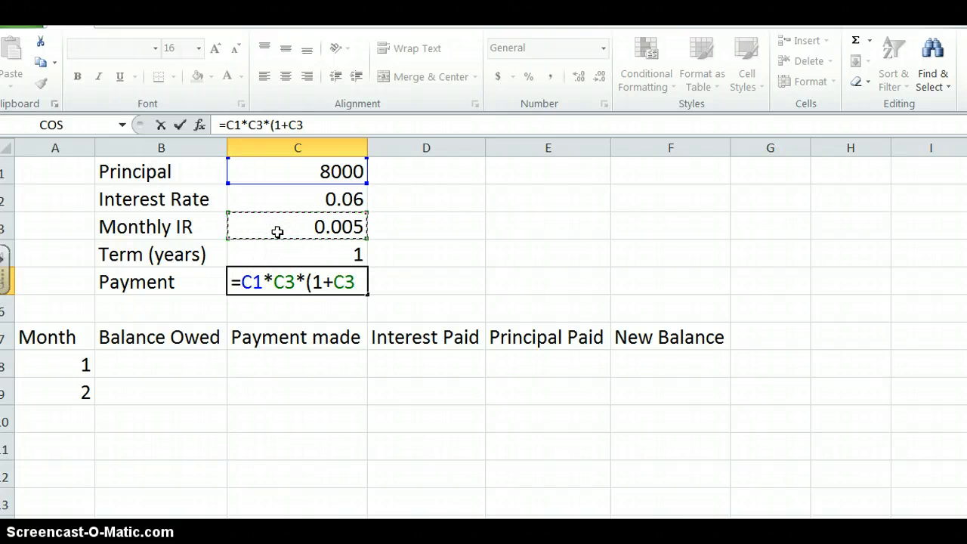
text())
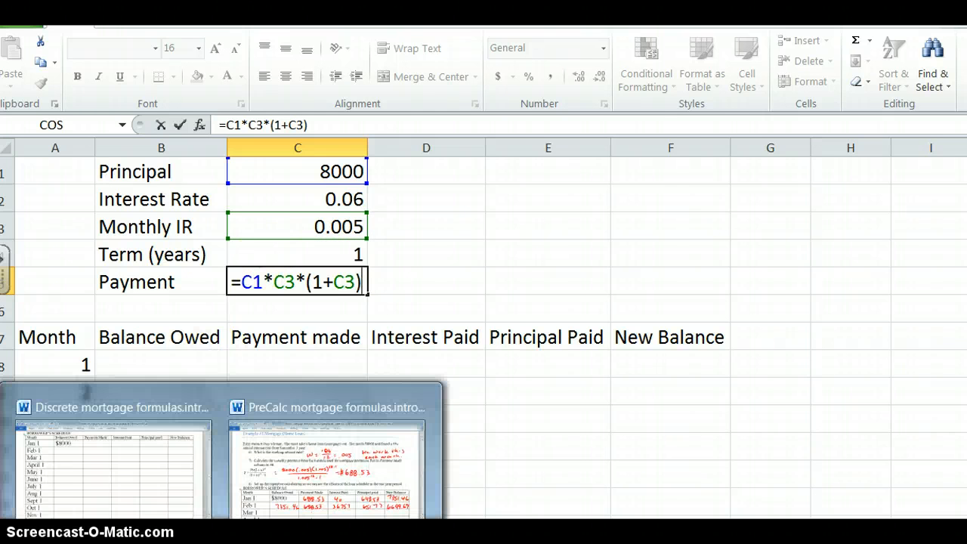
- Check the exponent in the PreCalc mortgage formulas document in Word, return to Excel and append ^(12*C4) to the Payment formula
click(279, 500)
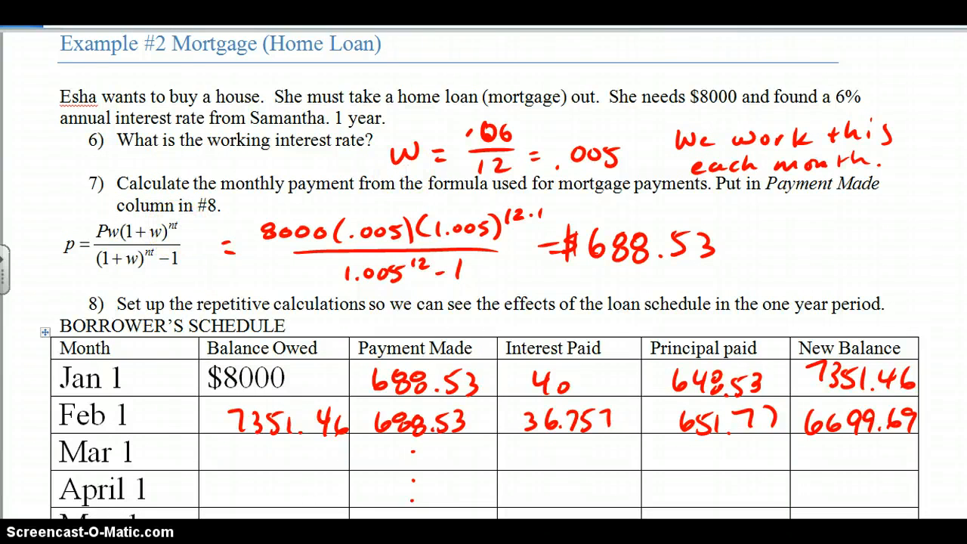
key(alt+Tab)
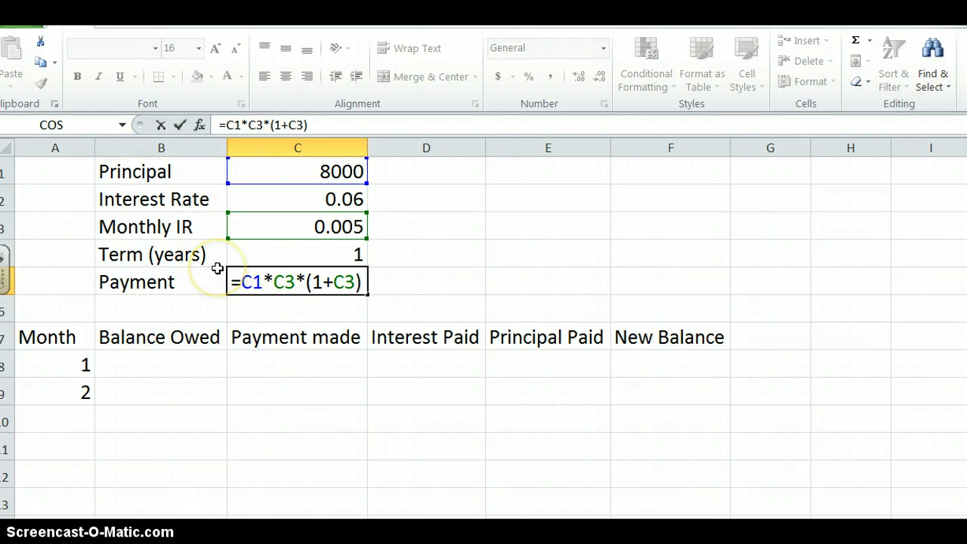
text(^)
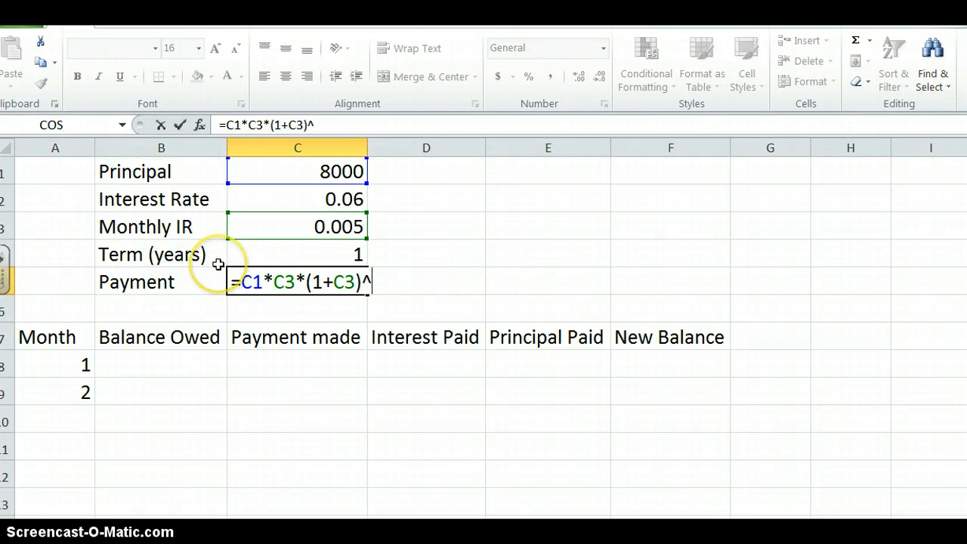
text((12)
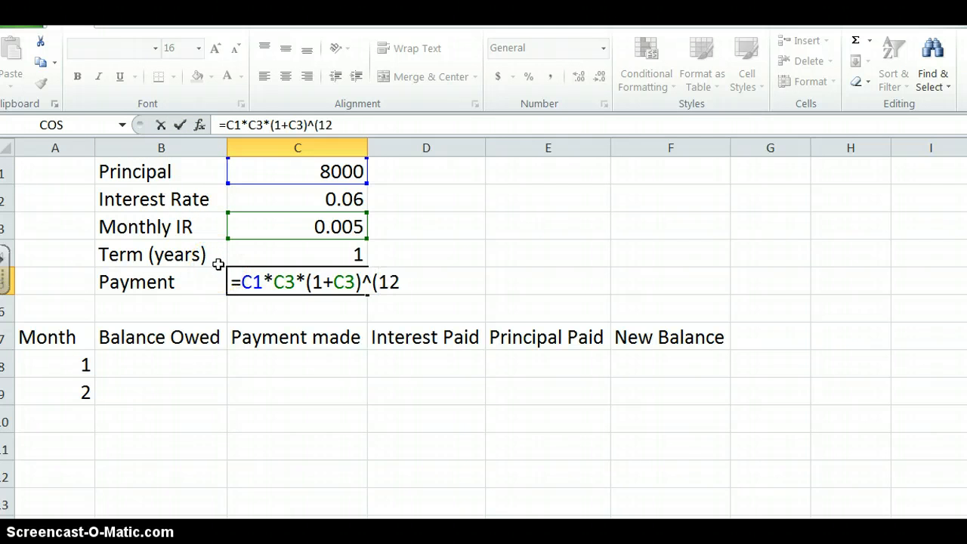
text(*)
click(309, 255)
text())
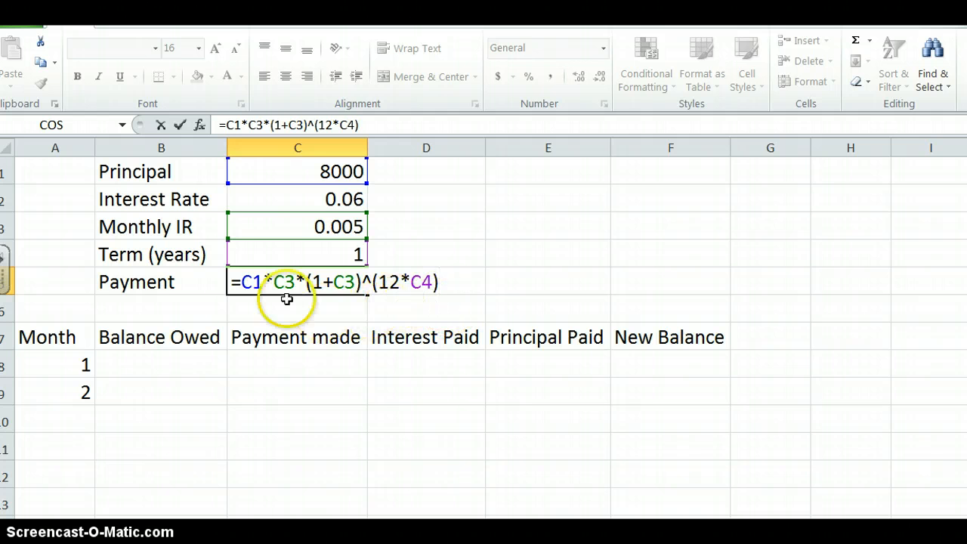
- Enclose the whole numerator of the Payment formula in parentheses, giving =(C1*C3*(1+C3)^(12*C4))
click(240, 280)
text(()
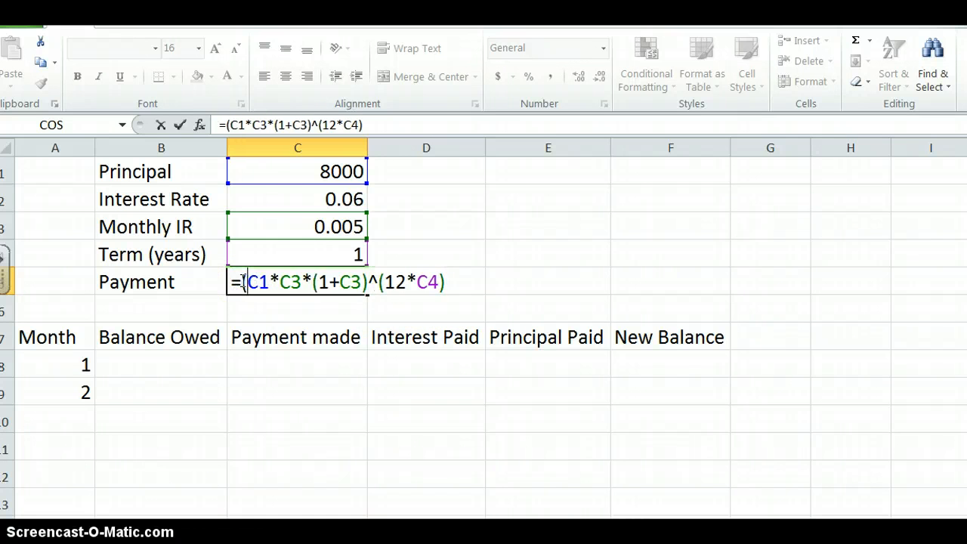
click(448, 283)
text())
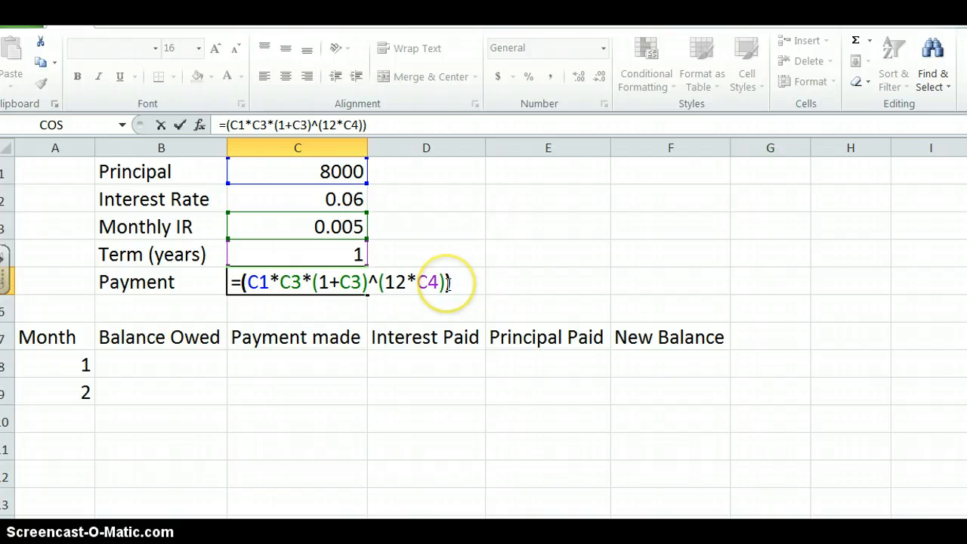
text(/)
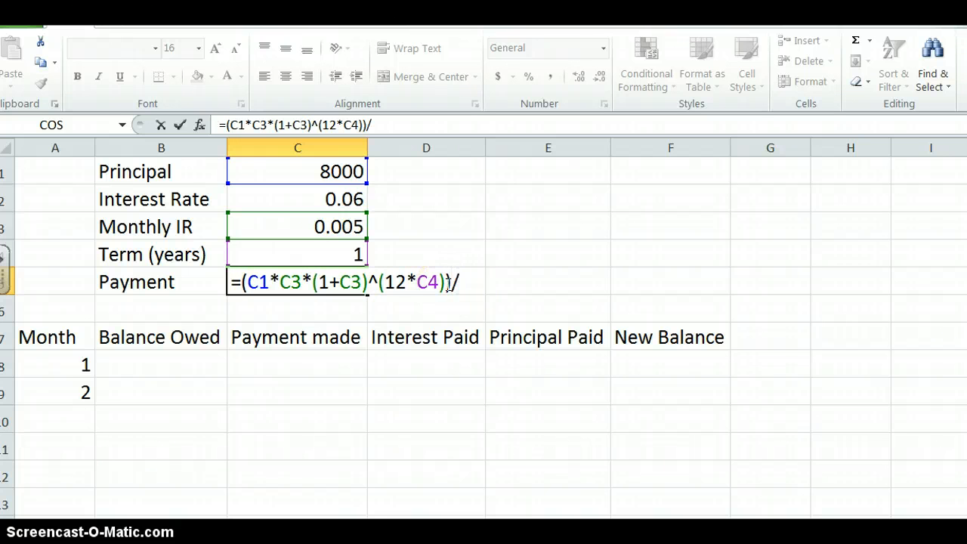
text(()
- Check the denominator in the Word formula document, complete the Payment formula in Excel with /((1+C3)^(12*C4)-1) and commit it
click(221, 531)
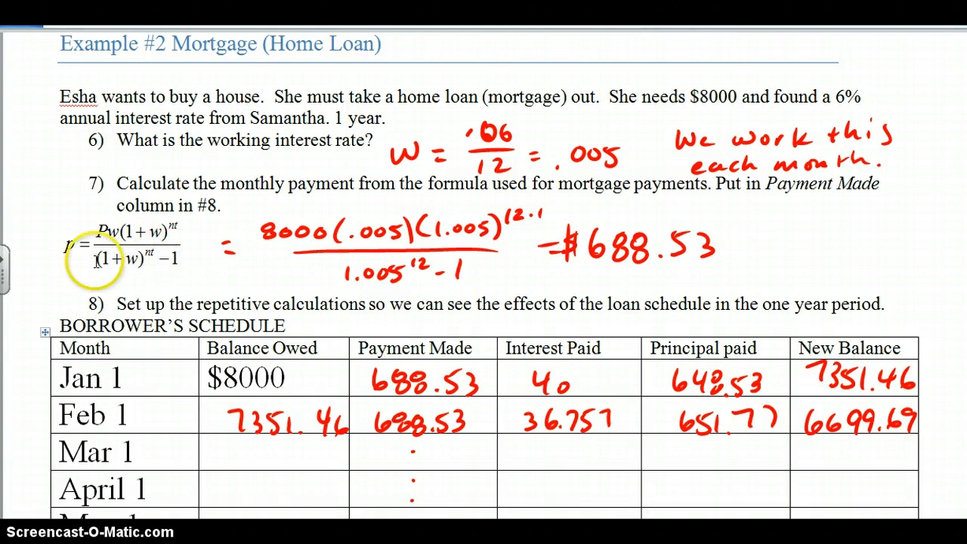
key(alt+Tab)
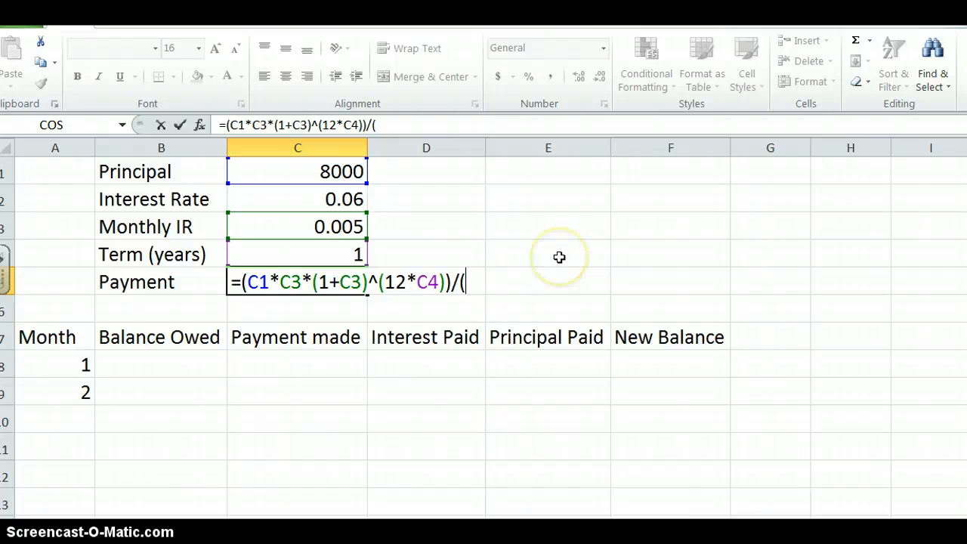
text((1+)
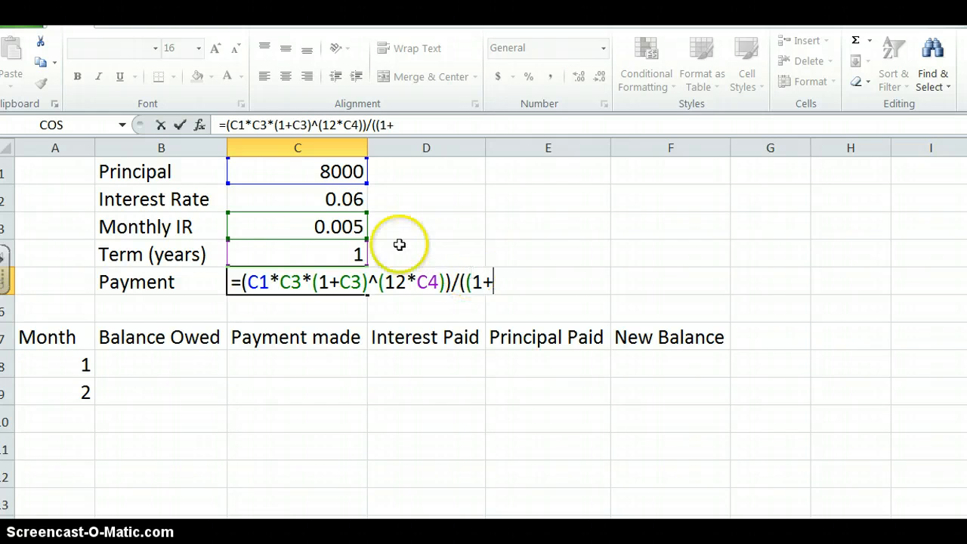
click(295, 232)
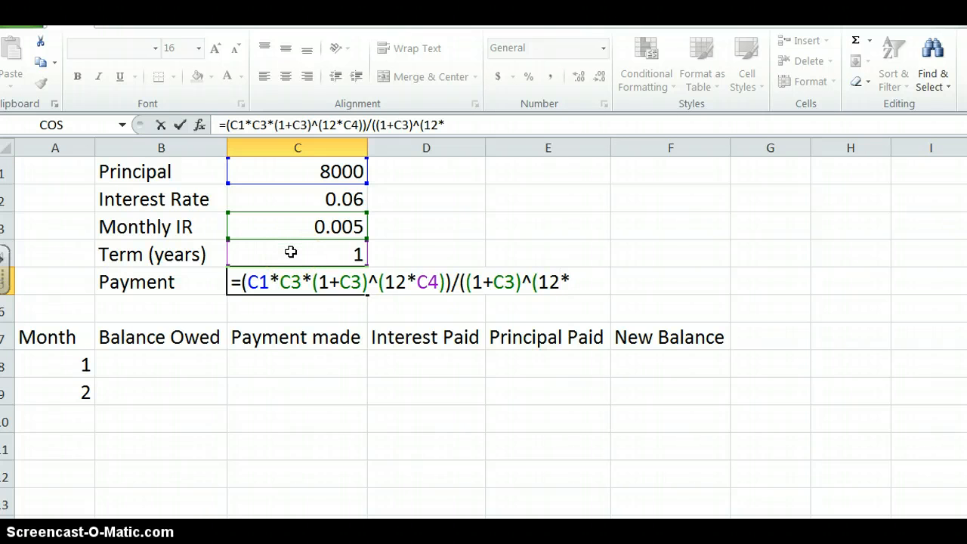
click(290, 251)
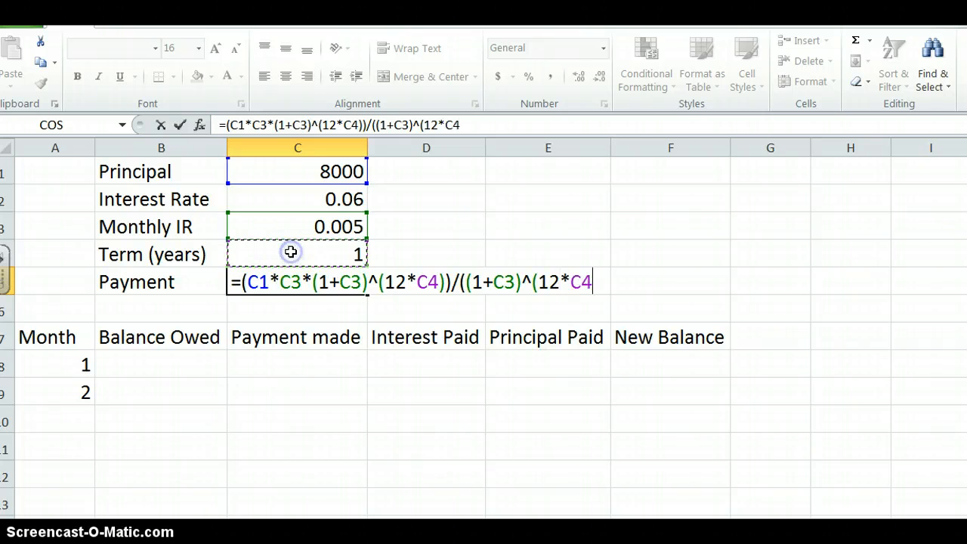
text()-1)
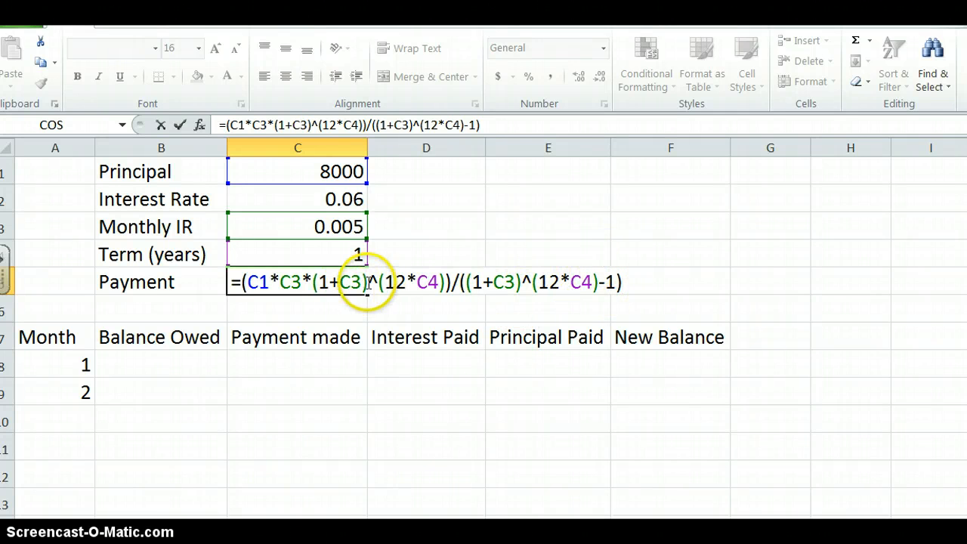
click(180, 124)
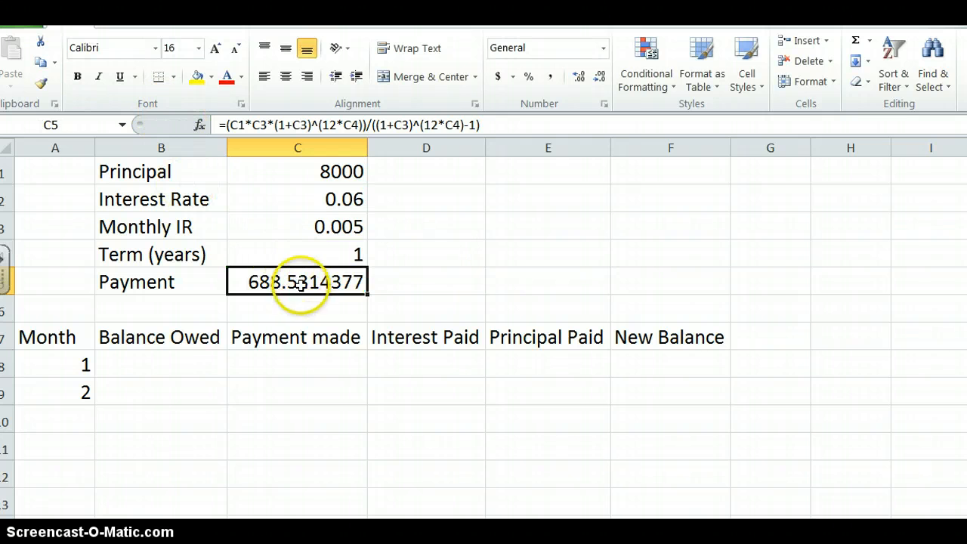
- Apply the dollar Accounting number format to the Payment in C5 and the Principal in C1
click(498, 76)
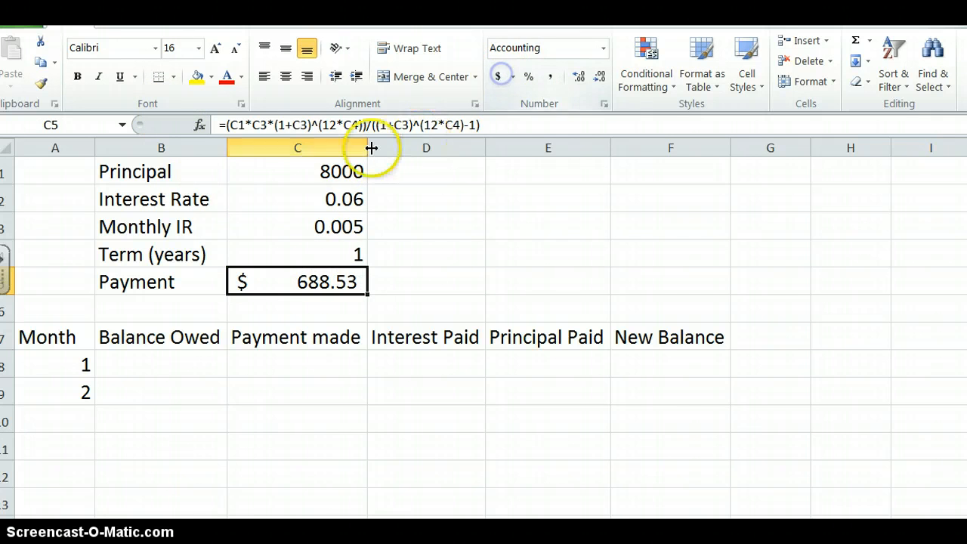
click(323, 171)
click(498, 77)
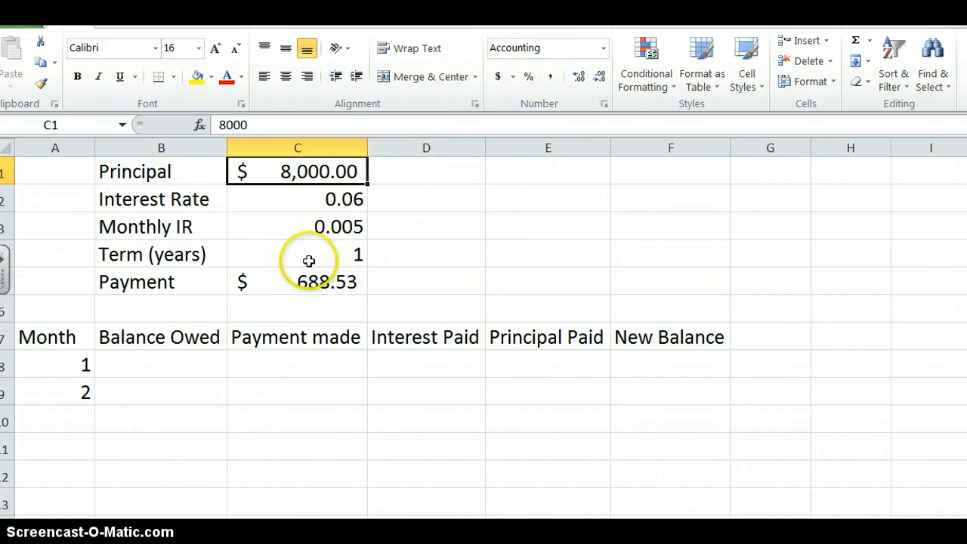
- Extend the month number series from A8:A9 down column A through month 374
drag(78, 364, 85, 386)
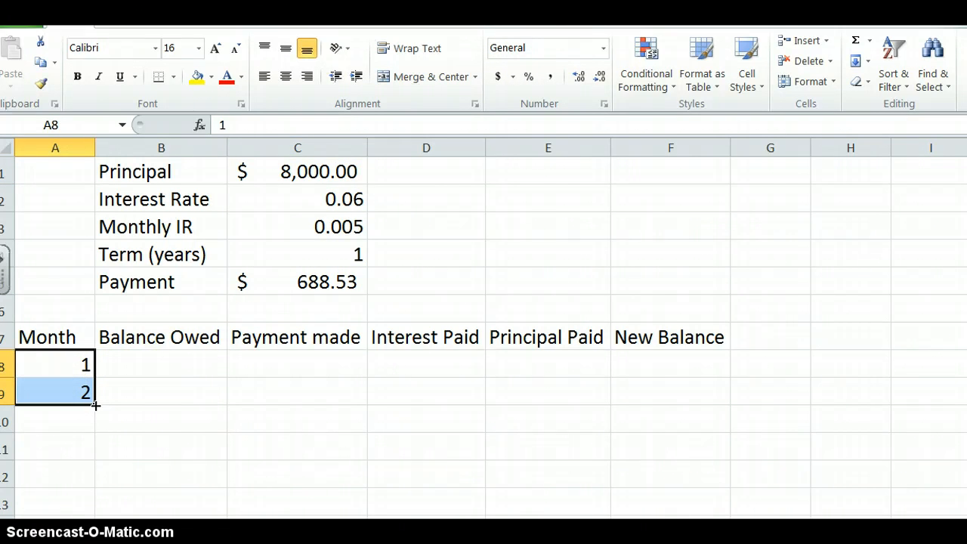
mouse_move(94, 410)
mouse_down()
mouse_move(95, 472)
mouse_move(110, 445)
mouse_move(107, 408)
mouse_move(101, 420)
mouse_up()
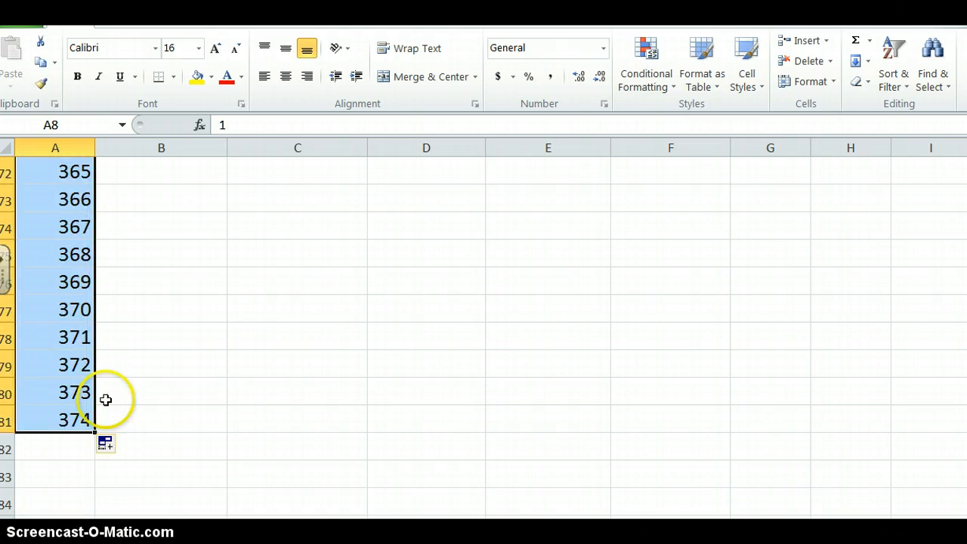
- Split the worksheet into two horizontal panes, showing rows 1 to 9 above and the months from 359 onward below
scroll(97, 306, up, 2)
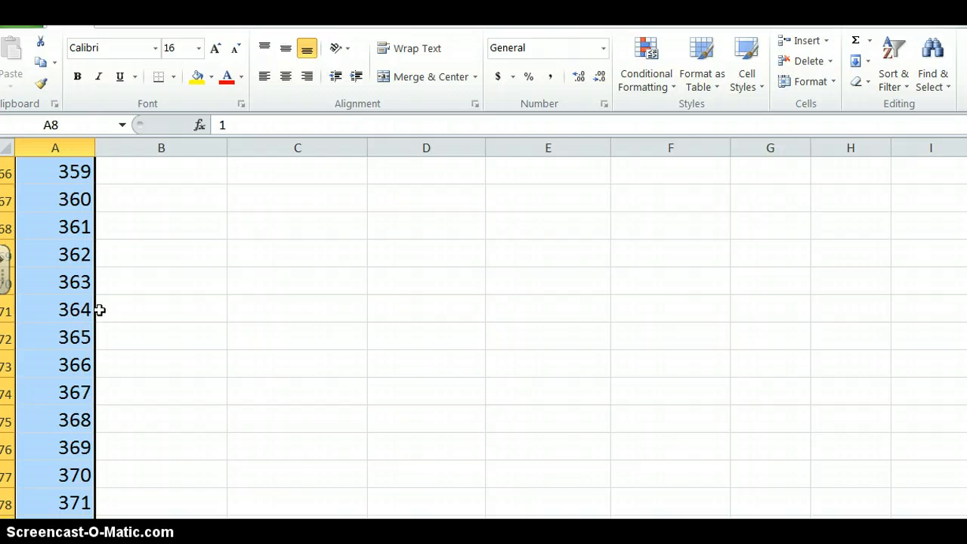
scroll(99, 309, up, 1)
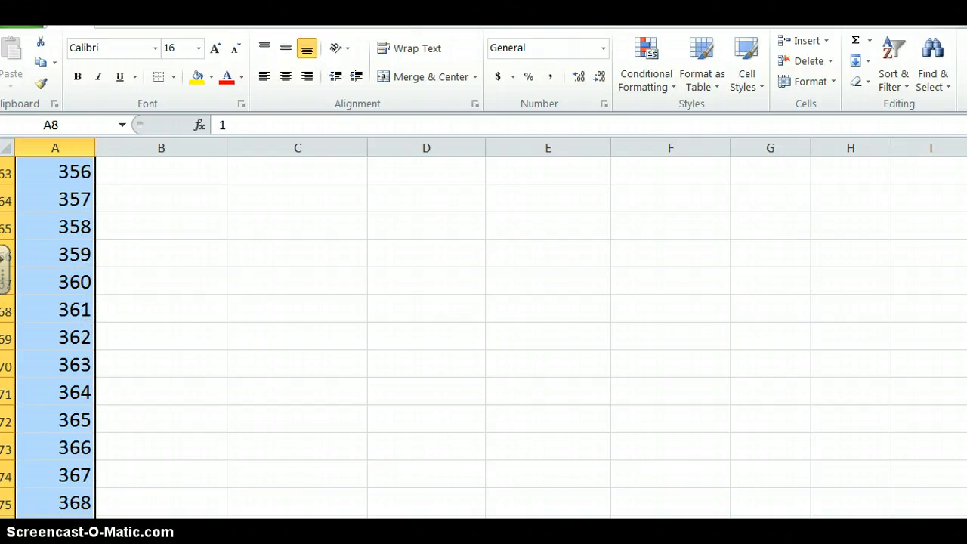
drag(966, 157, 961, 407)
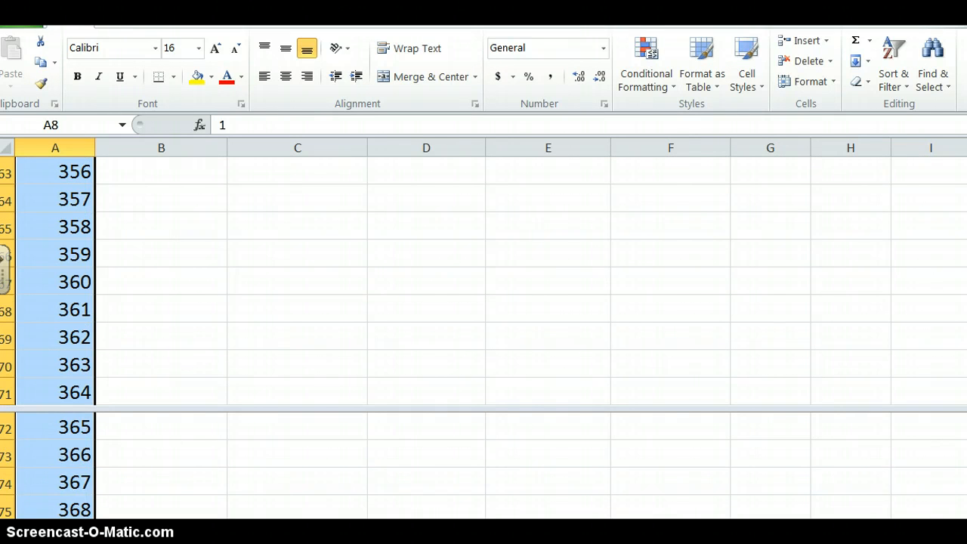
scroll(484, 465, up, 2)
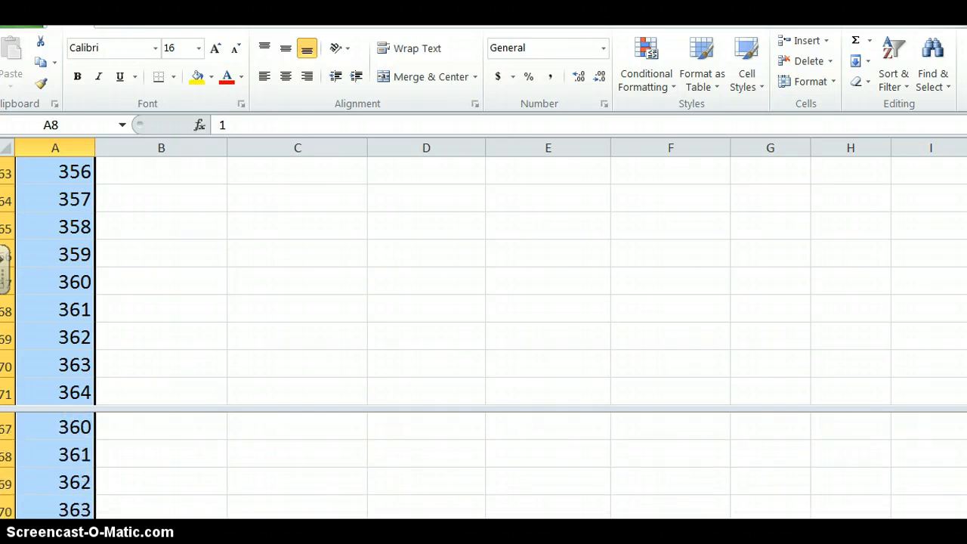
scroll(483, 465, up, 1)
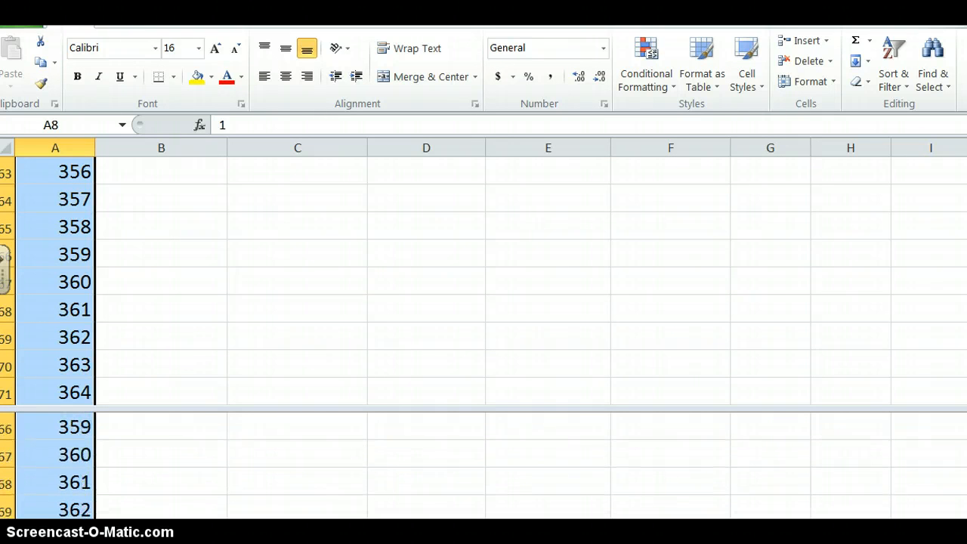
drag(966, 375, 966, 175)
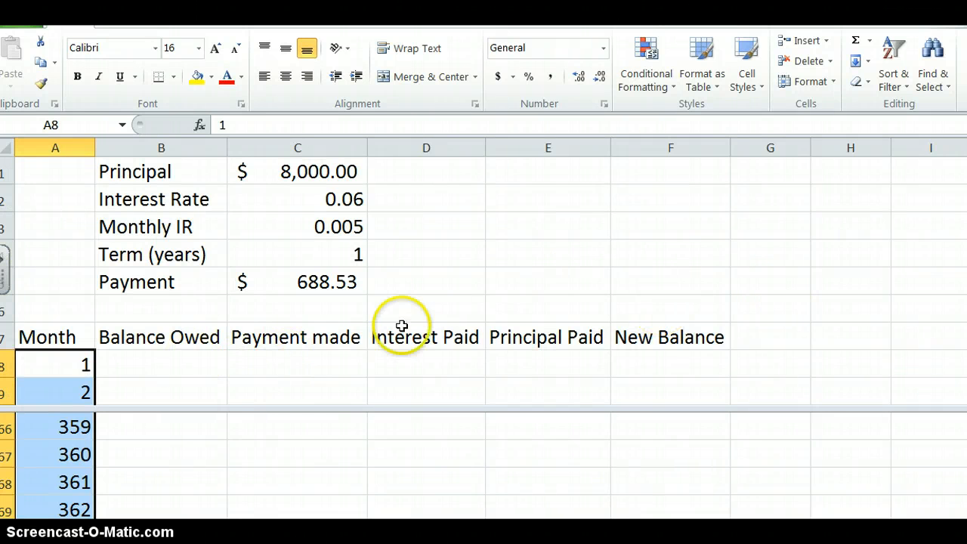
- Fill month 1's Balance Owed in B8 with =C1 and its Payment made in C8 with =C5
click(171, 363)
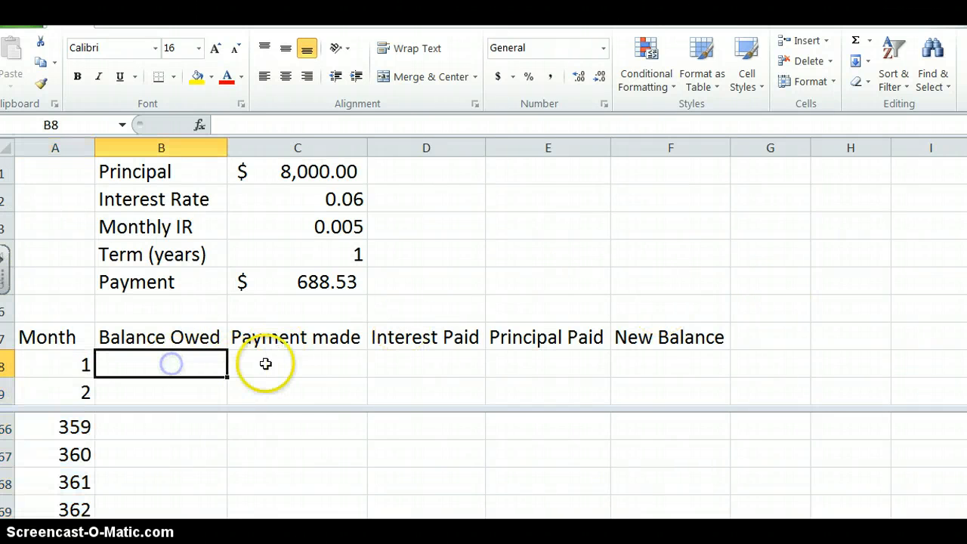
text(=)
click(332, 171)
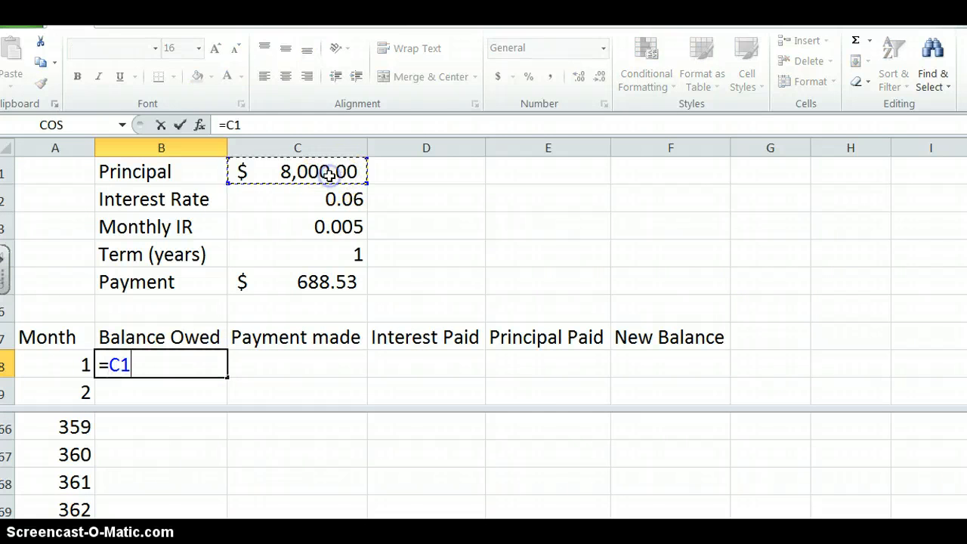
key(Tab)
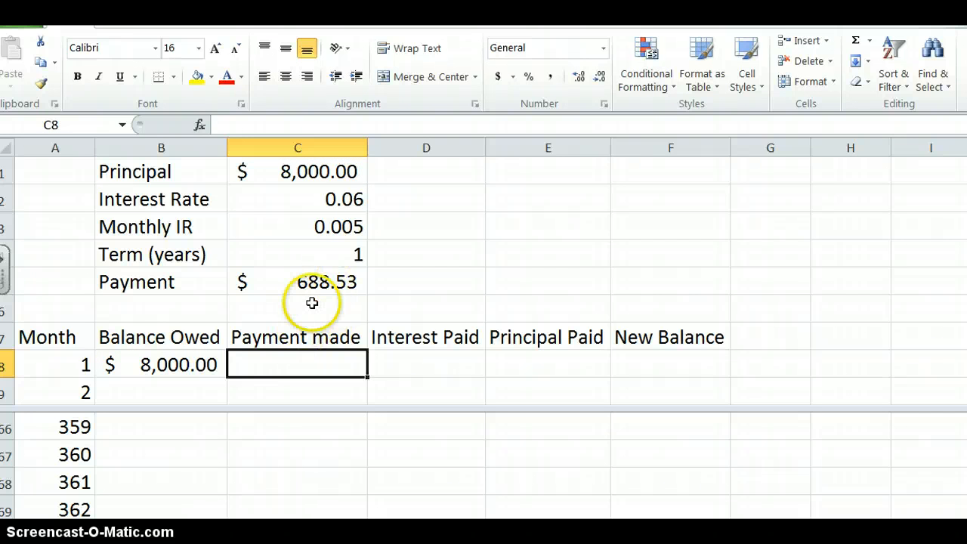
text(=)
click(315, 283)
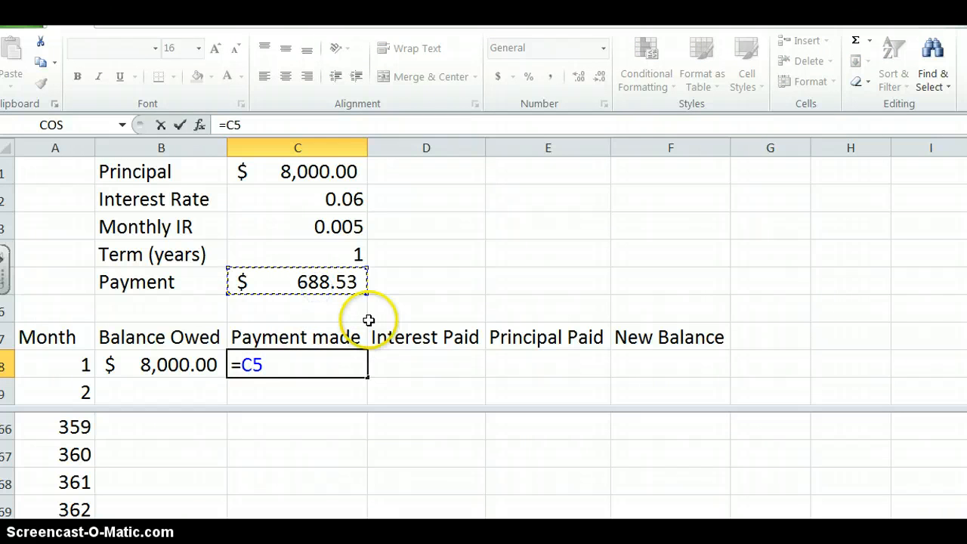
key(Tab)
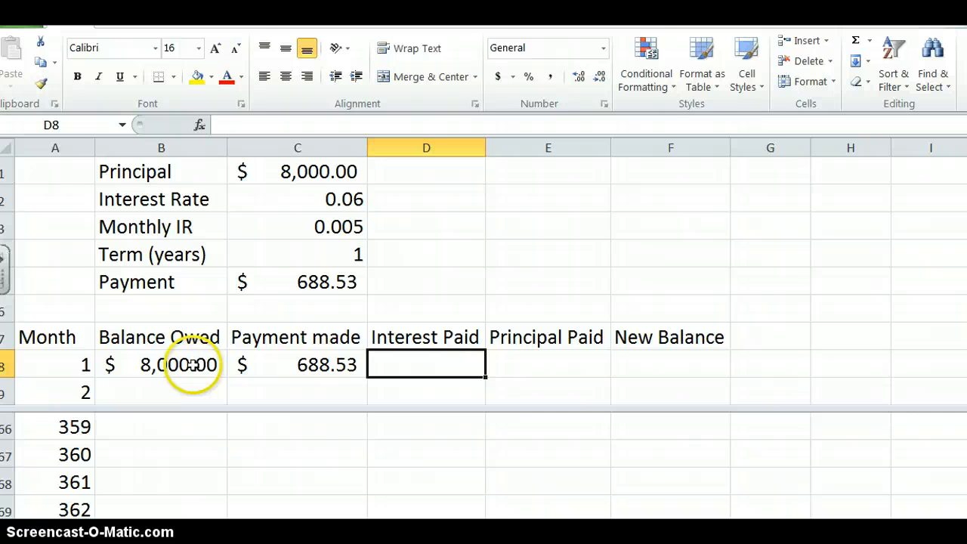
- Calculate month 1's Interest Paid in D8 with the formula =B8*C3
click(256, 128)
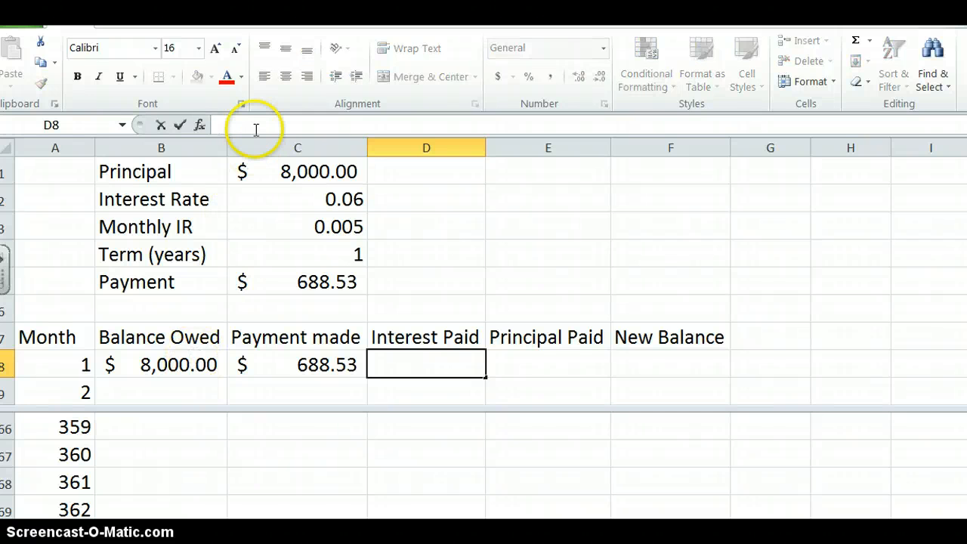
text(=)
click(161, 366)
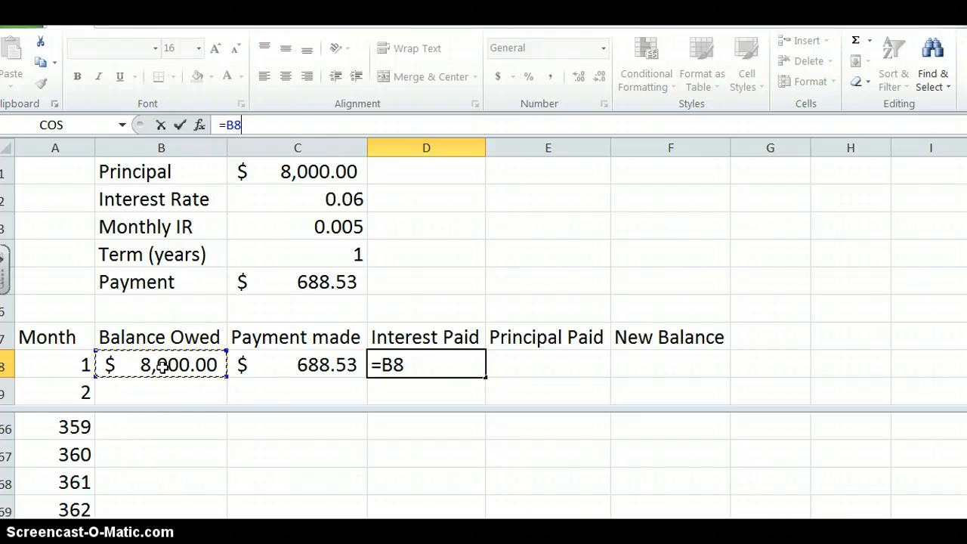
text(*)
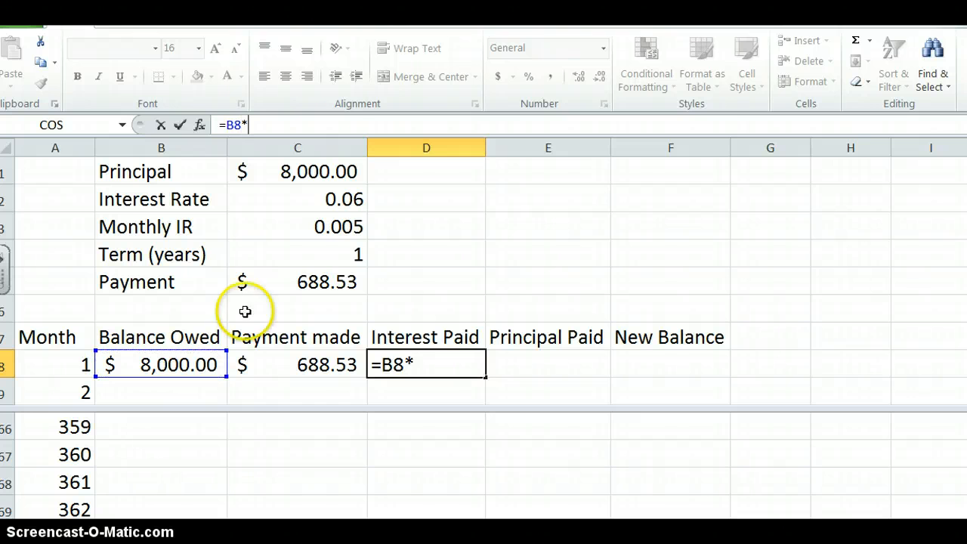
click(299, 229)
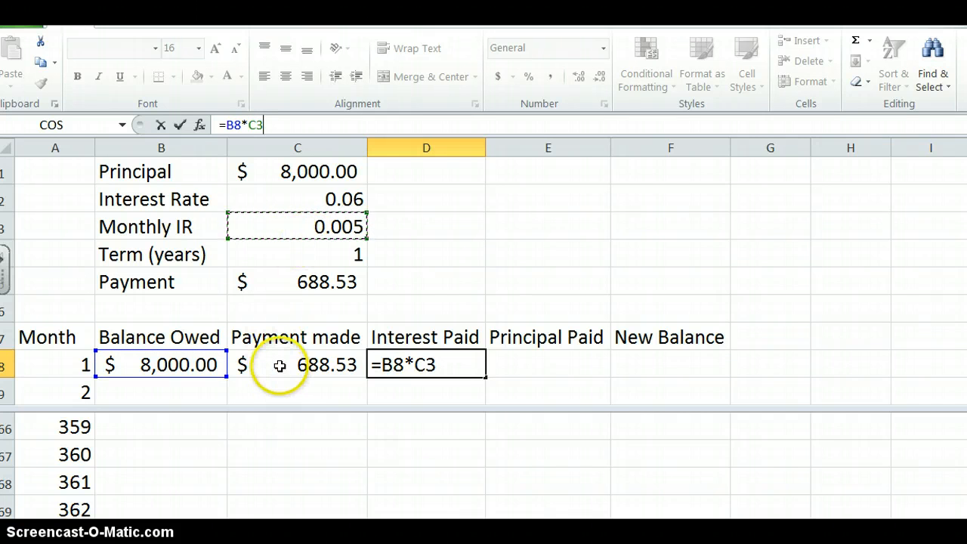
key(Tab)
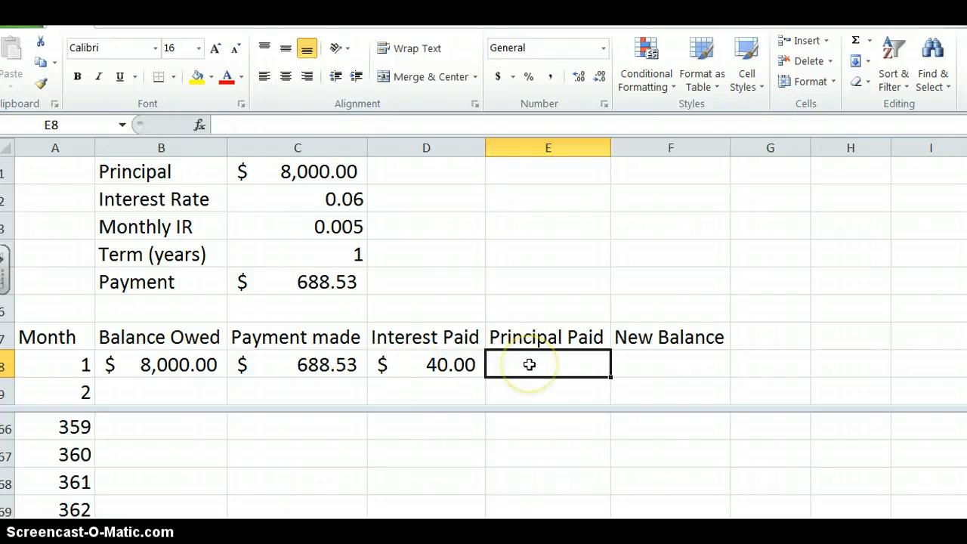
- Calculate month 1's Principal Paid in E8 with the formula =C8-D8
click(251, 124)
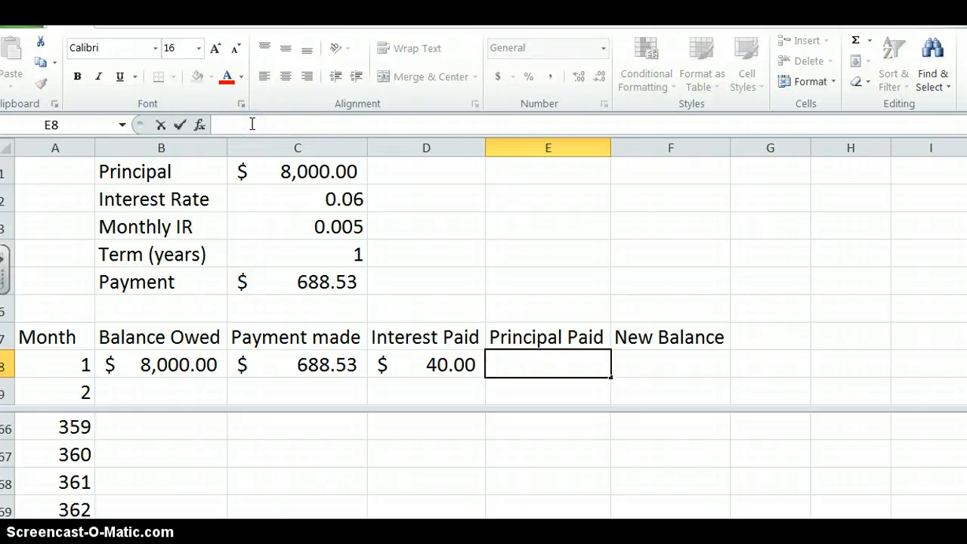
text(=)
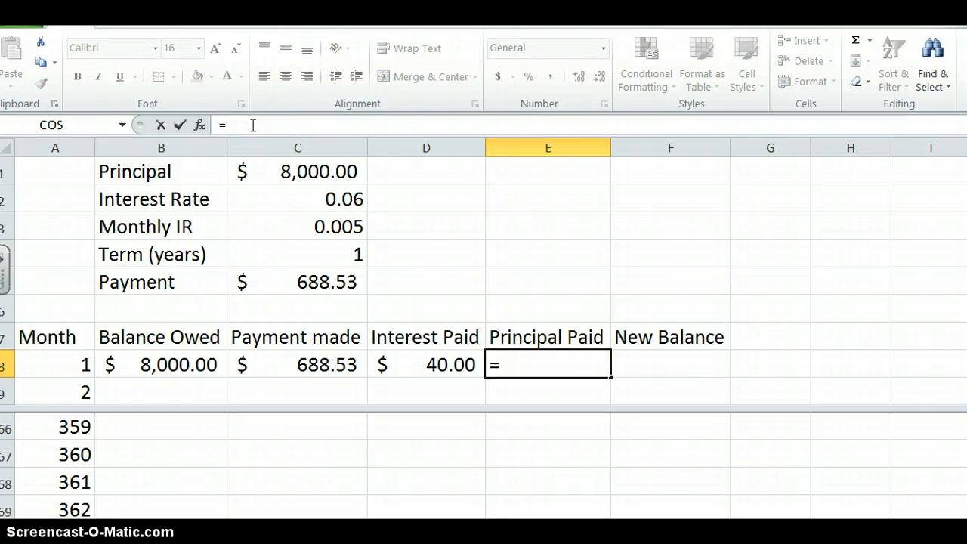
click(315, 360)
text(_)
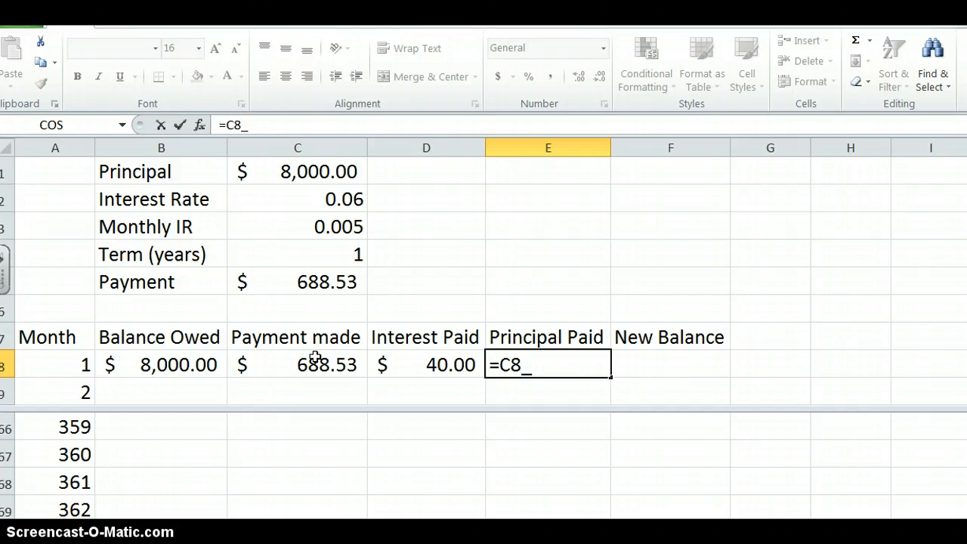
key(BackSpace)
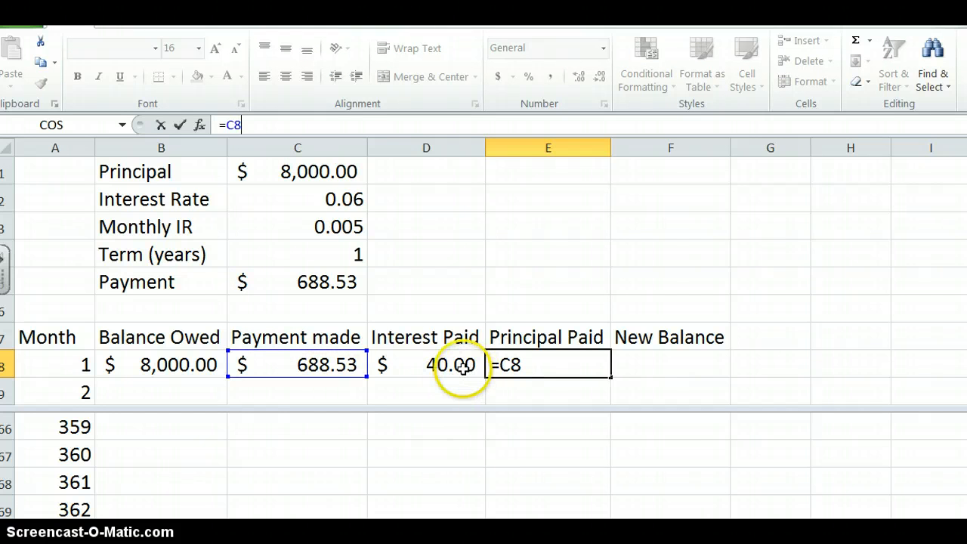
text(-)
click(462, 366)
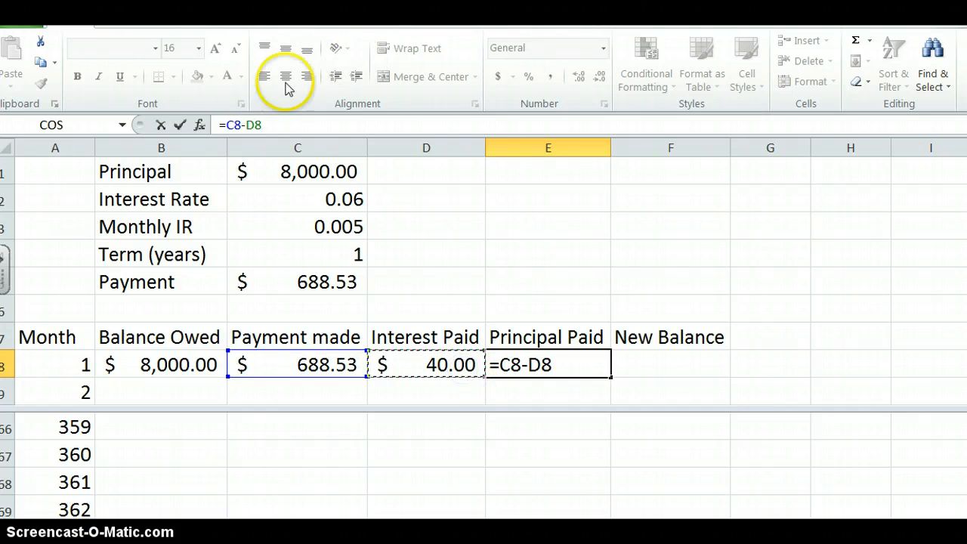
click(180, 124)
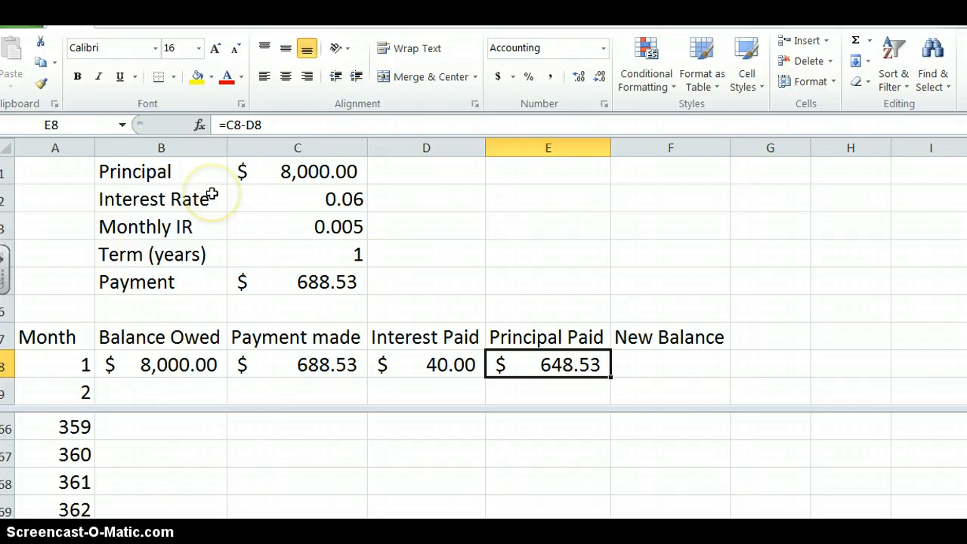
- Calculate month 1's New Balance in F8 with the formula =B8-E8
key(Right)
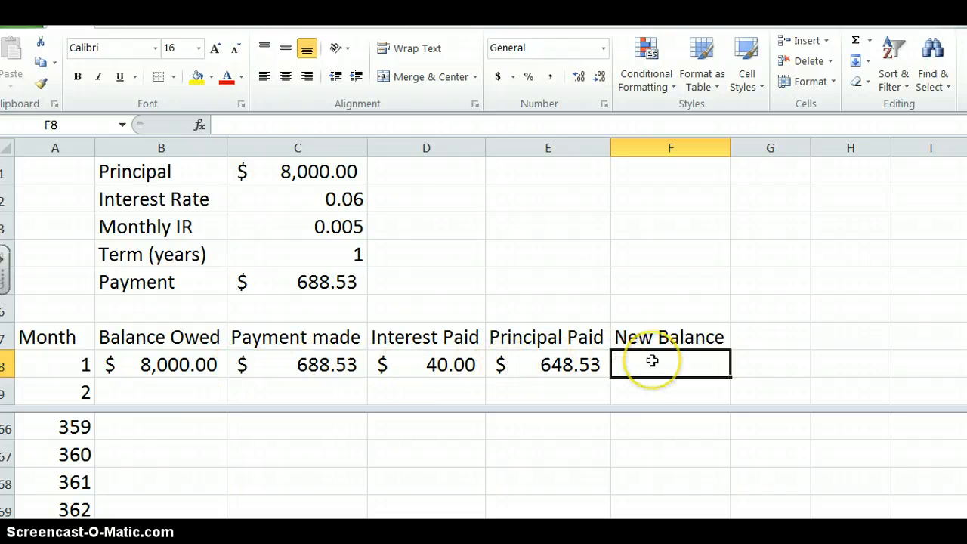
text(=)
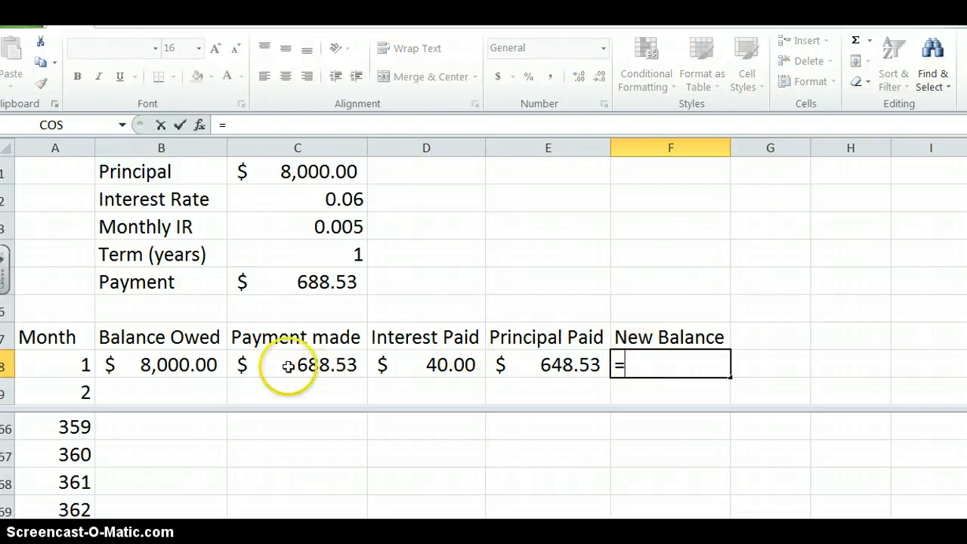
click(206, 364)
text(_)
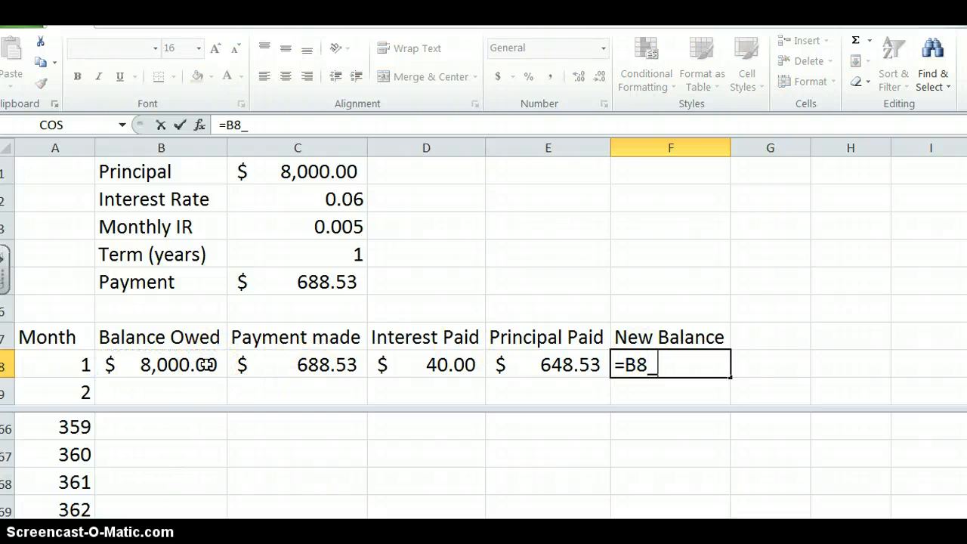
click(562, 367)
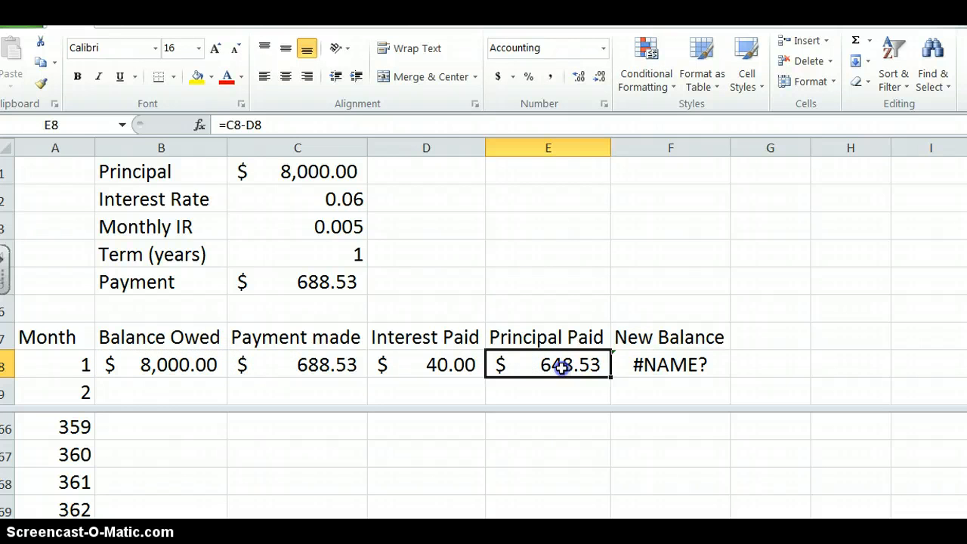
click(639, 366)
click(281, 123)
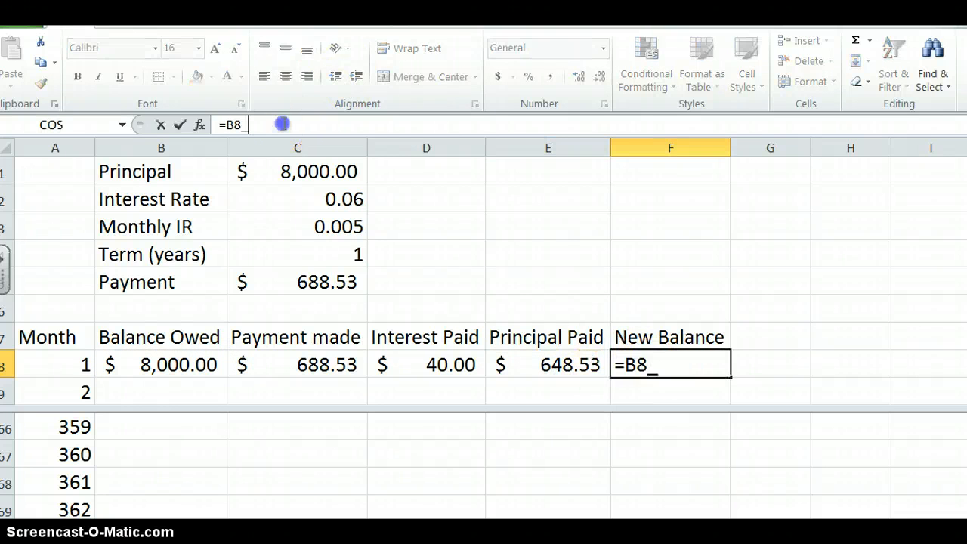
key(BackSpace)
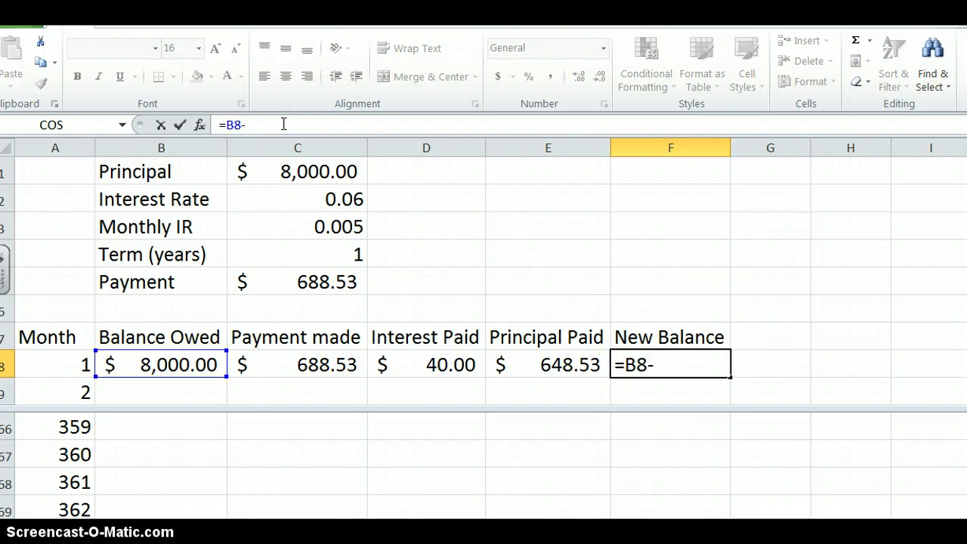
text(-)
click(555, 365)
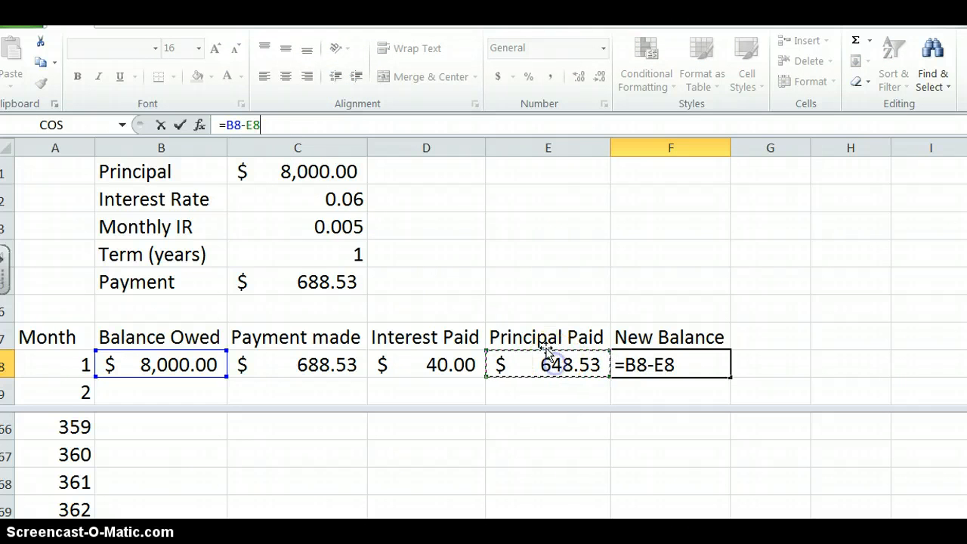
click(181, 125)
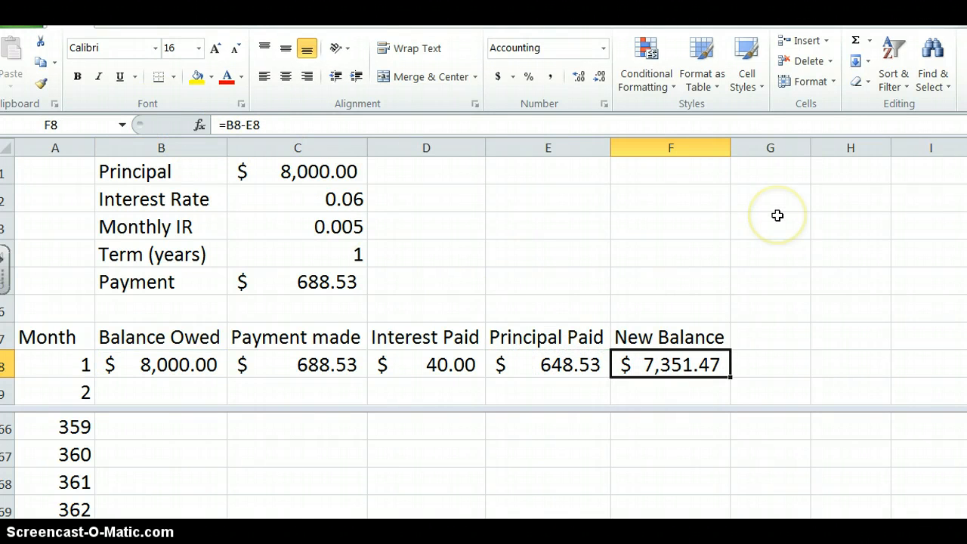
- Display the worksheet's formulas to review columns A through F, and return to showing values
key(ctrl+grave)
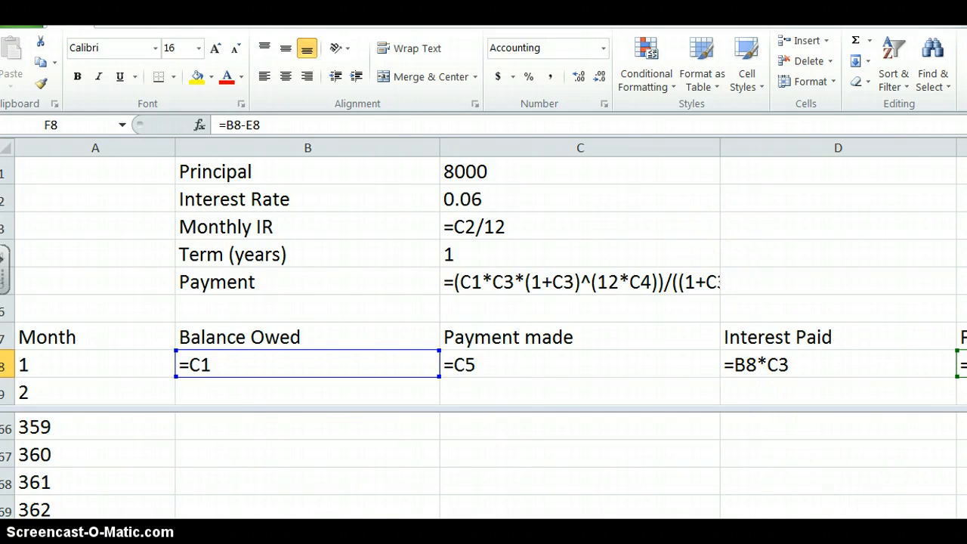
key(F2)
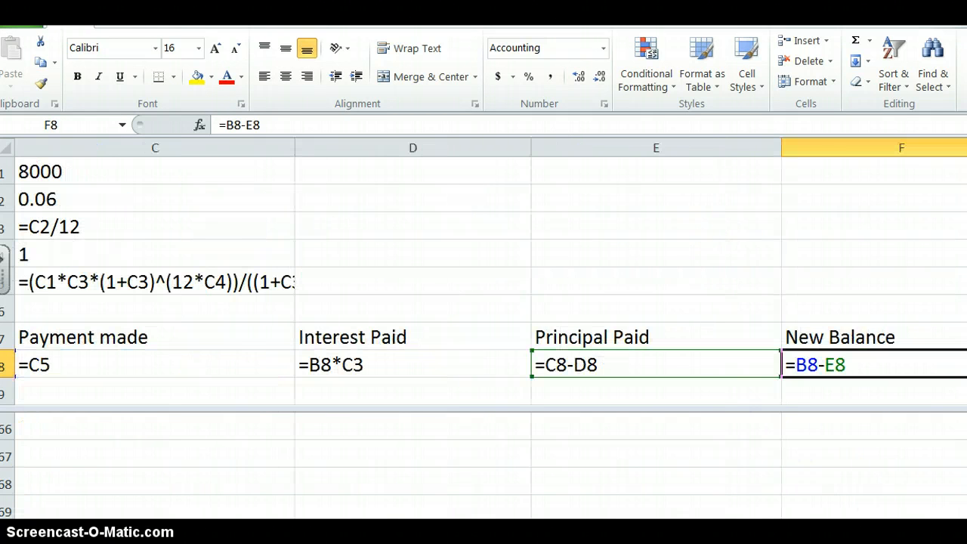
scroll(491, 337, left, 2)
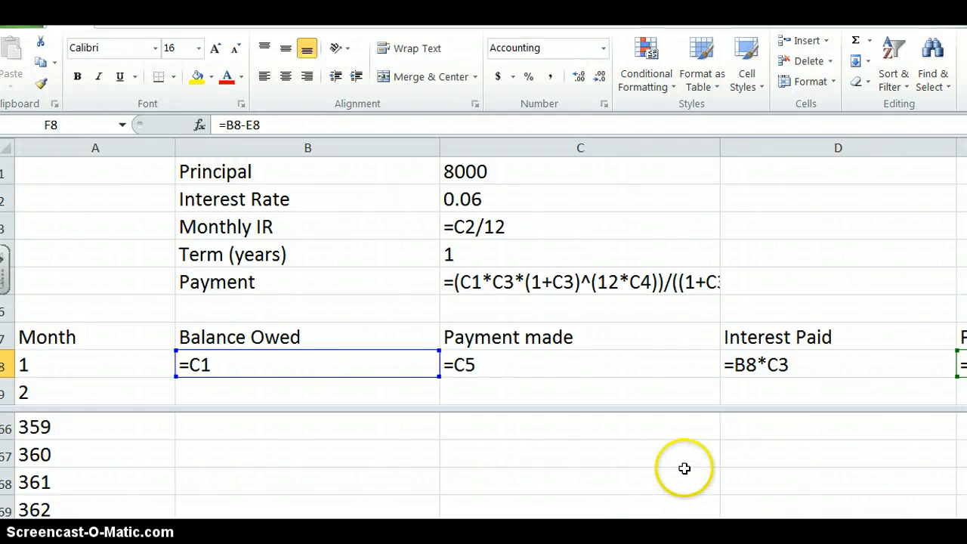
key(ctrl+grave)
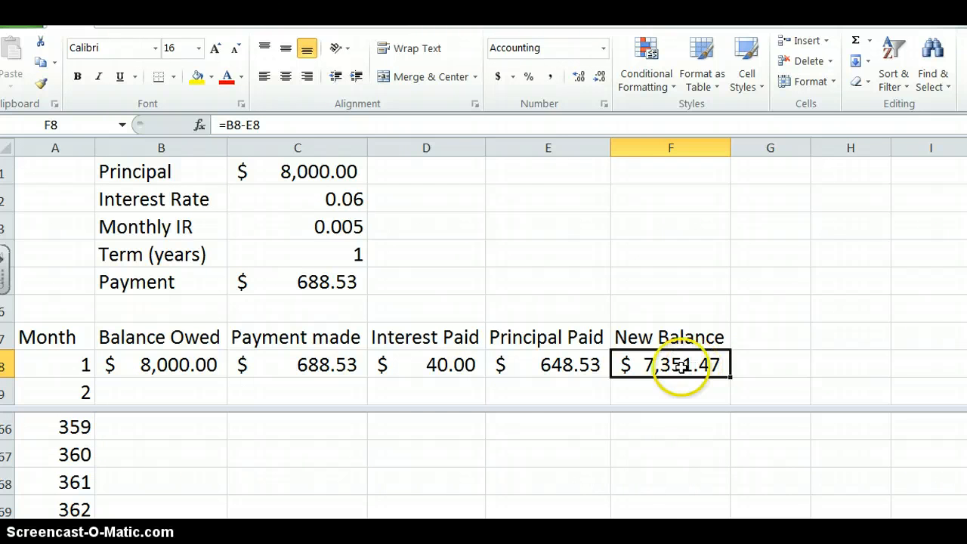
- Carry the month 1 New Balance into month 2's Balance Owed by entering =F8 in B9
click(154, 395)
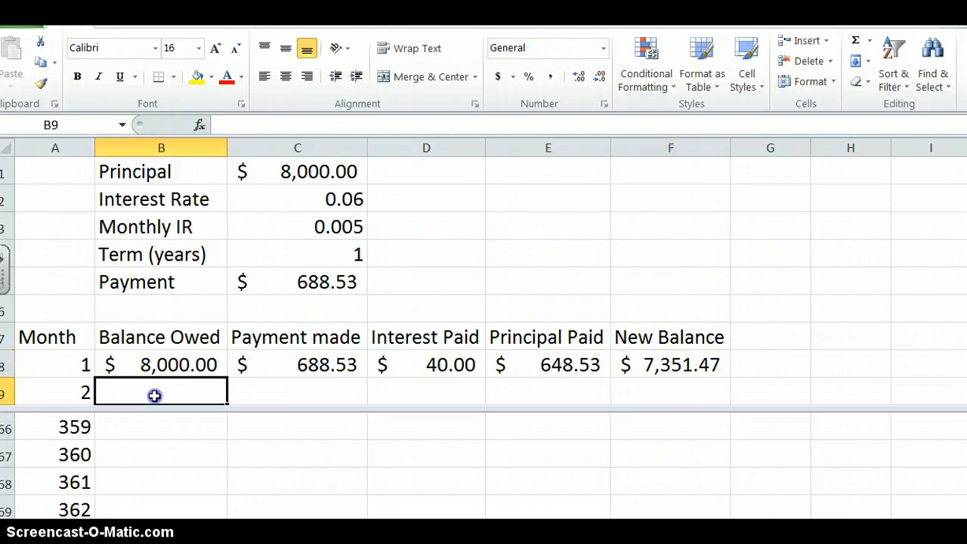
text(=)
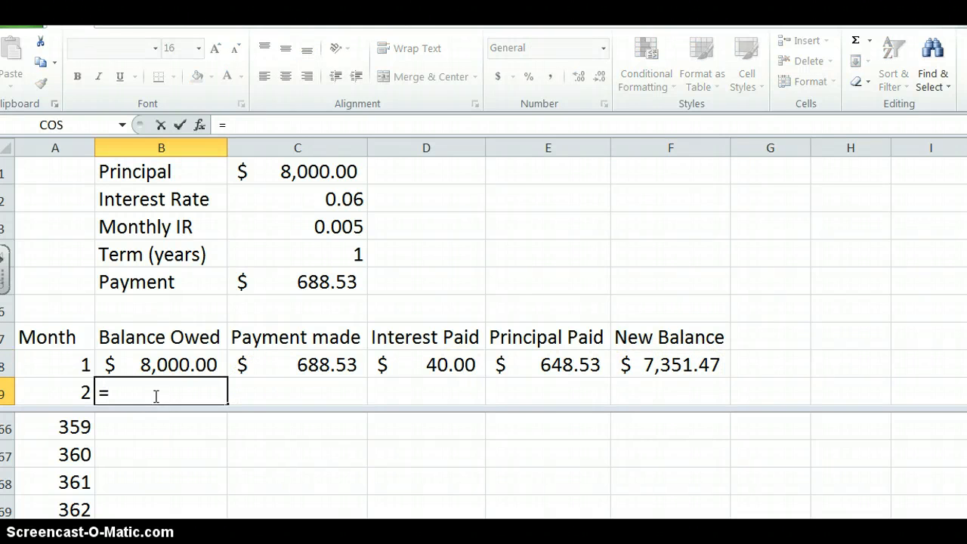
click(625, 365)
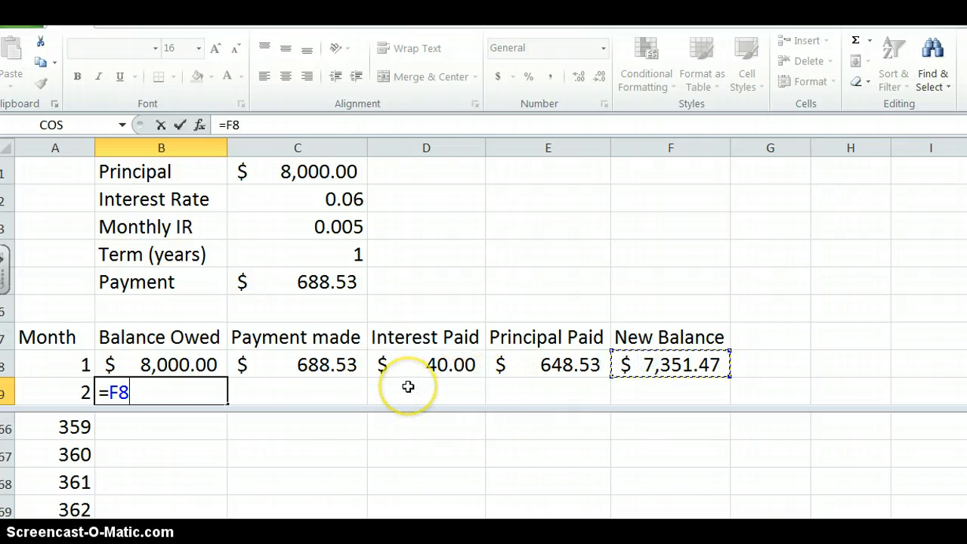
key(Tab)
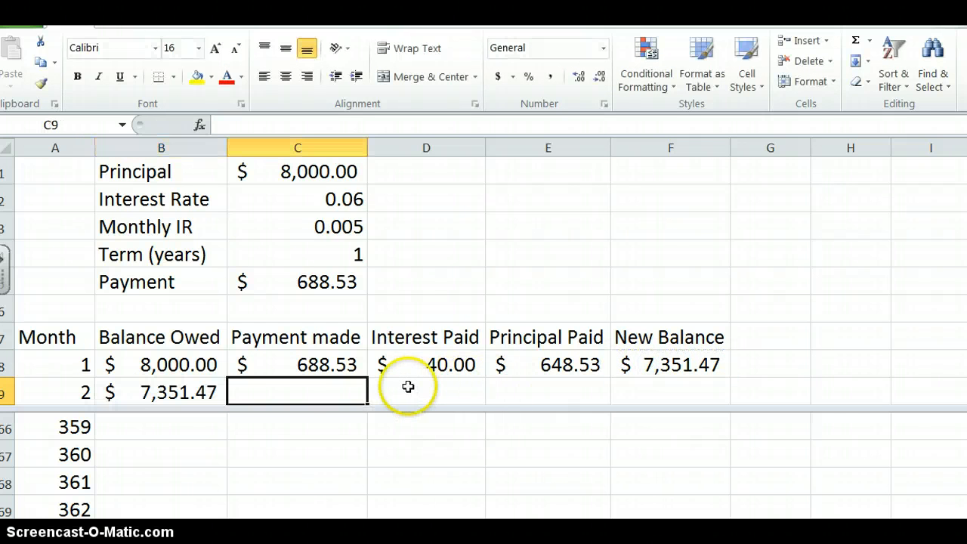
- Lock the row reference in month 1's Payment made formula in C8, making it =C$5
click(316, 366)
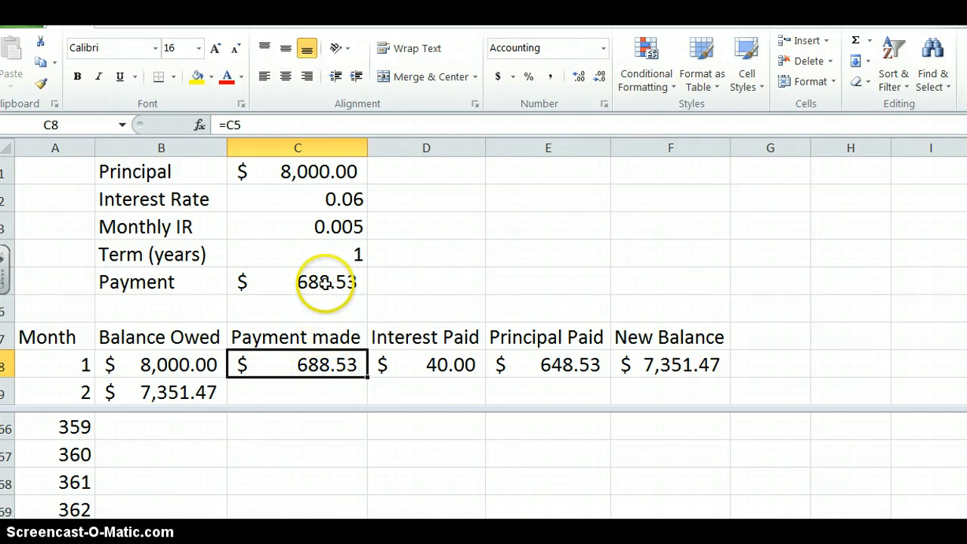
click(233, 125)
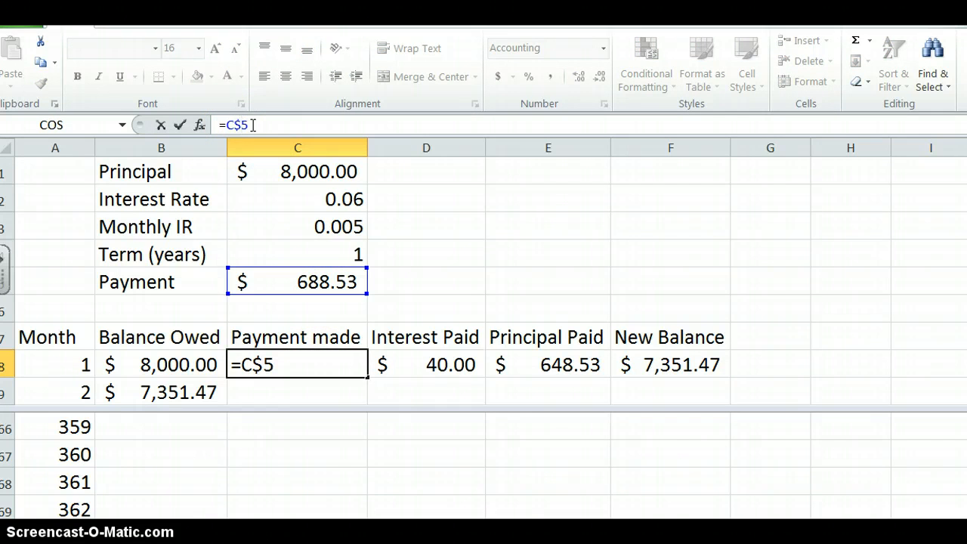
click(180, 124)
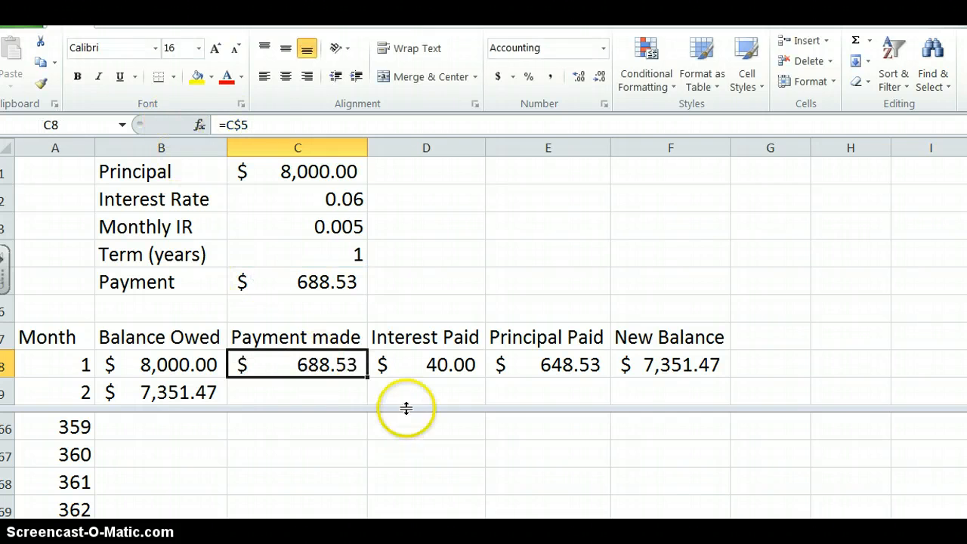
- Copy the Payment made formula from C8 into C9, and lock the Monthly IR row in D8's Interest Paid formula as =B8*C$3
drag(368, 380, 368, 400)
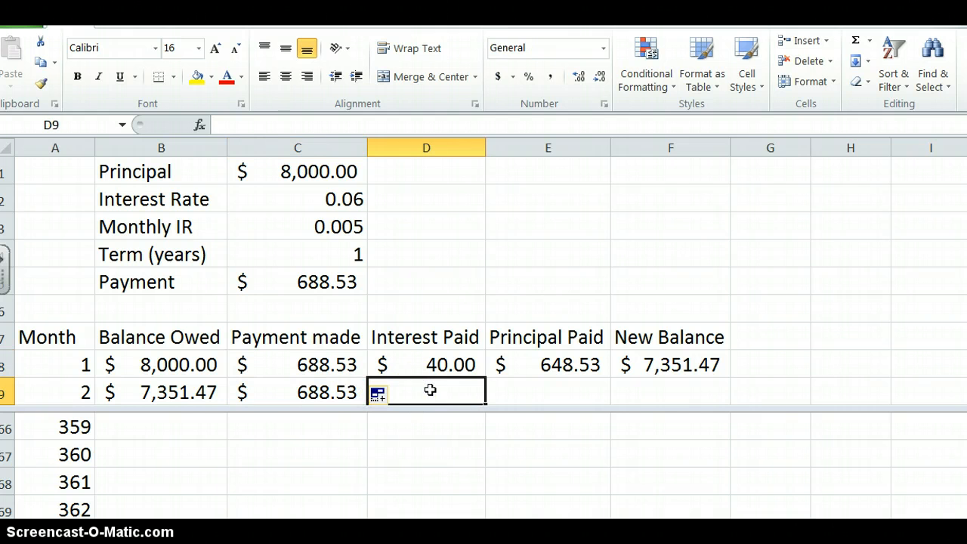
click(433, 368)
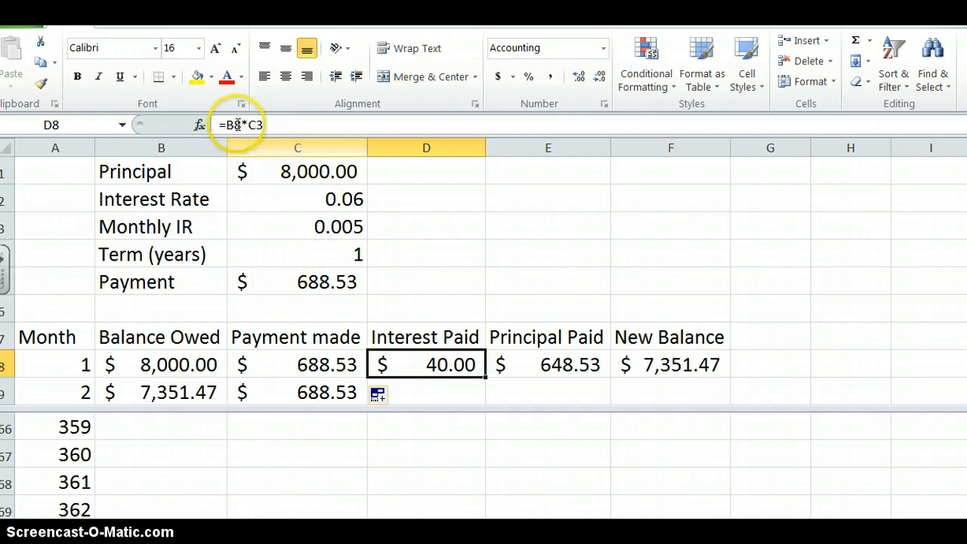
click(256, 125)
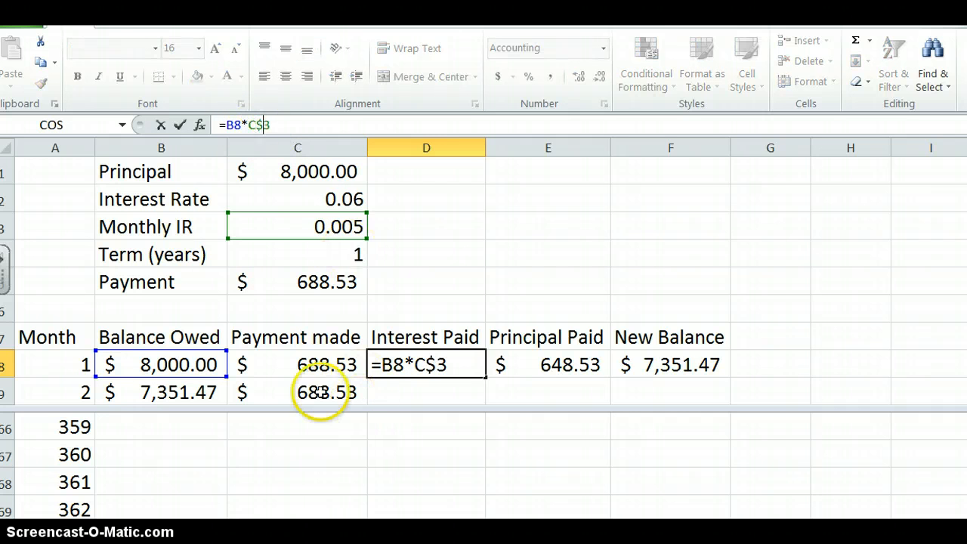
click(181, 124)
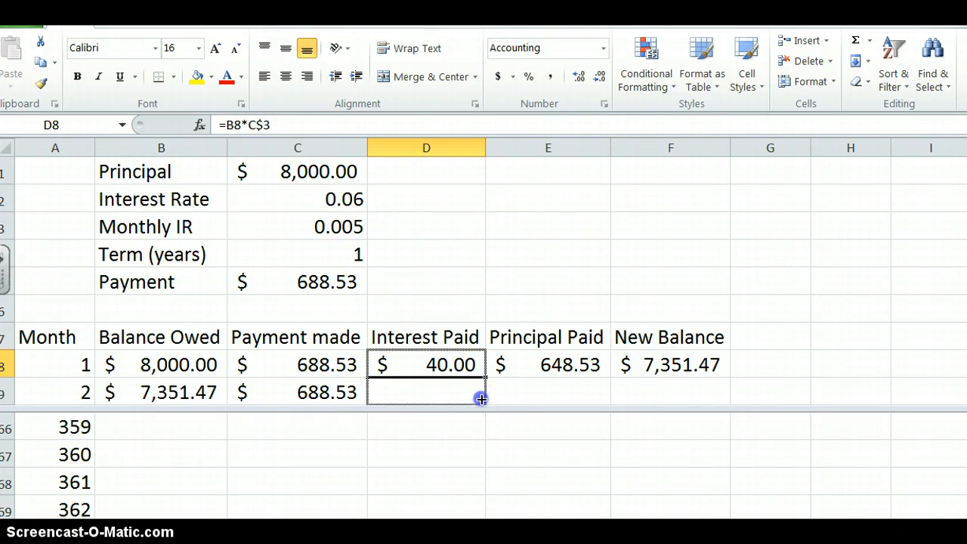
- Copy the Interest Paid formula from D8 into D9, and check the copied references by showing the worksheet's formulas briefly
drag(481, 399, 482, 400)
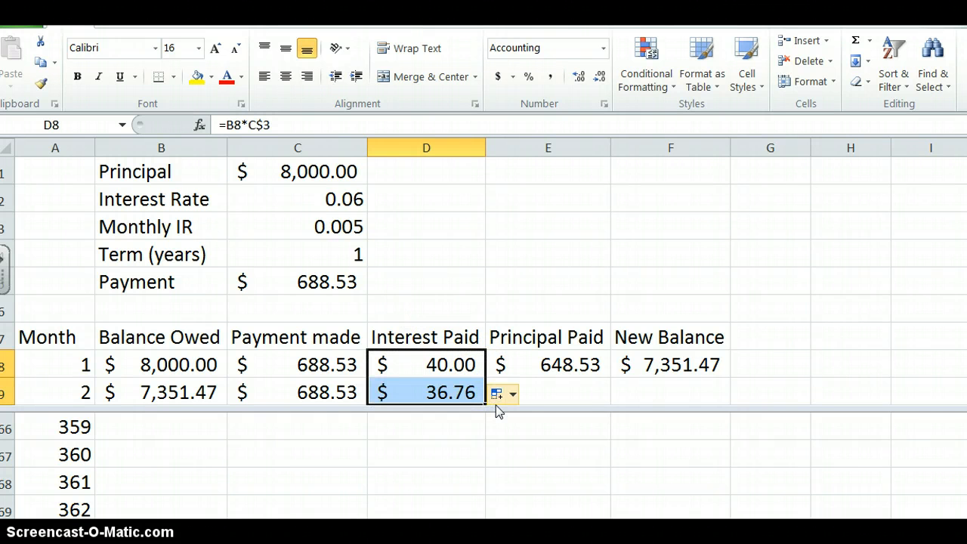
key(ctrl+grave)
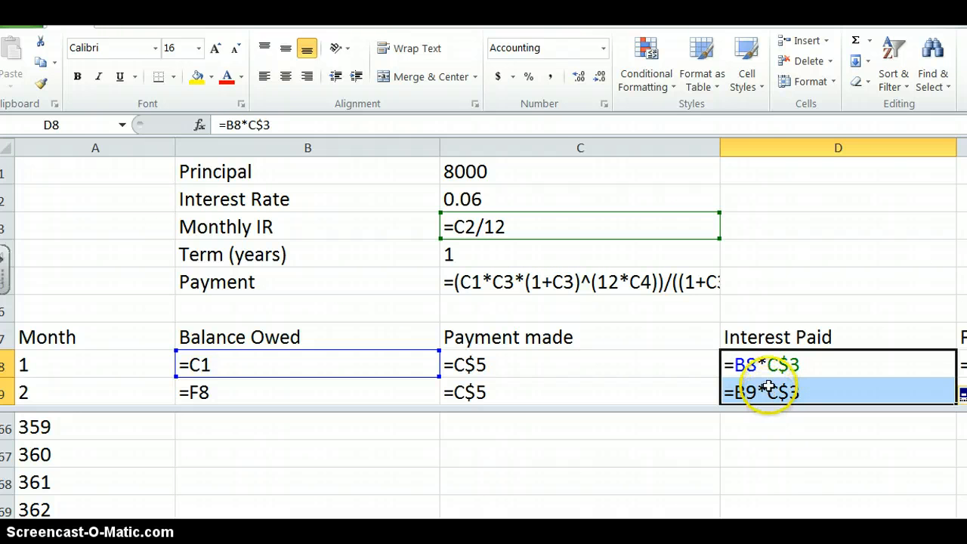
key(ctrl+grave)
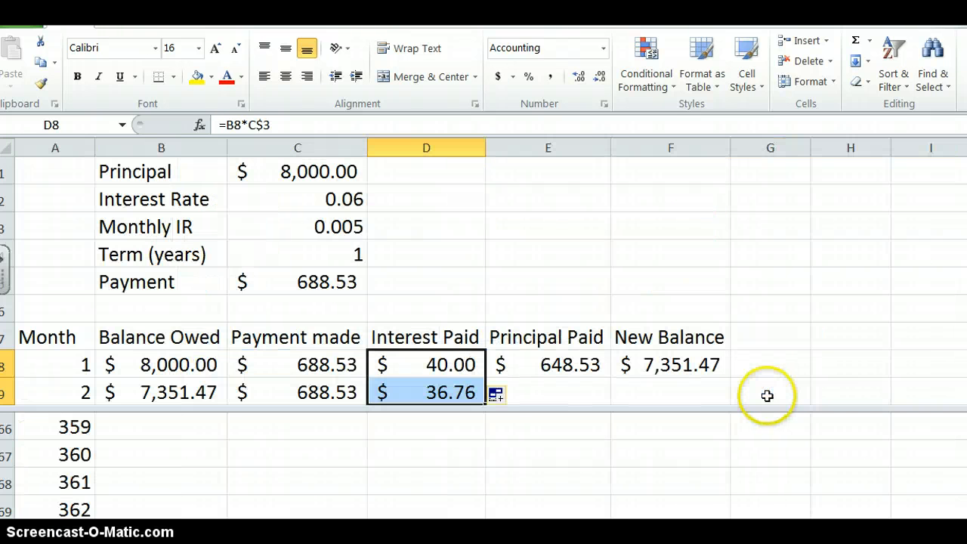
- Copy month 1's Principal Paid and New Balance formulas from E8 and F8 down into month 2's row
click(533, 394)
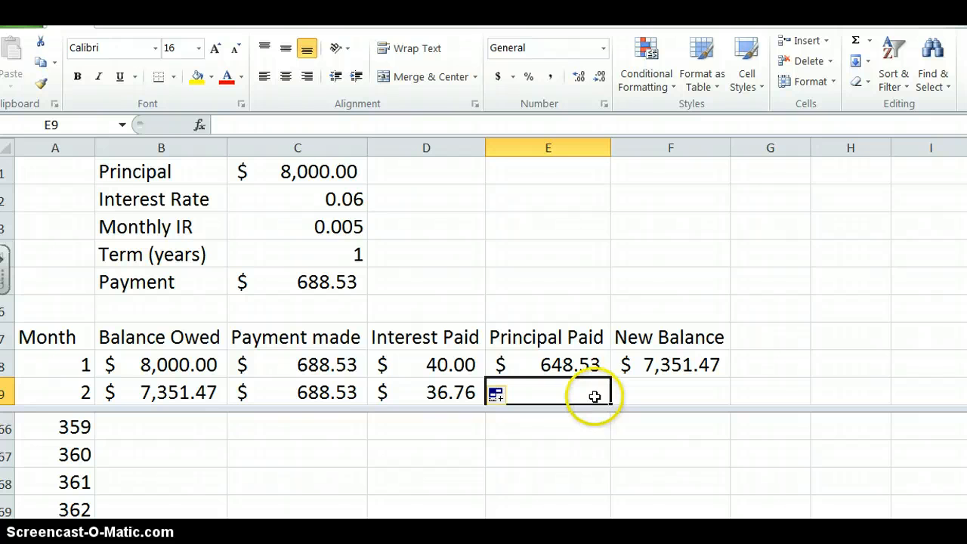
click(591, 364)
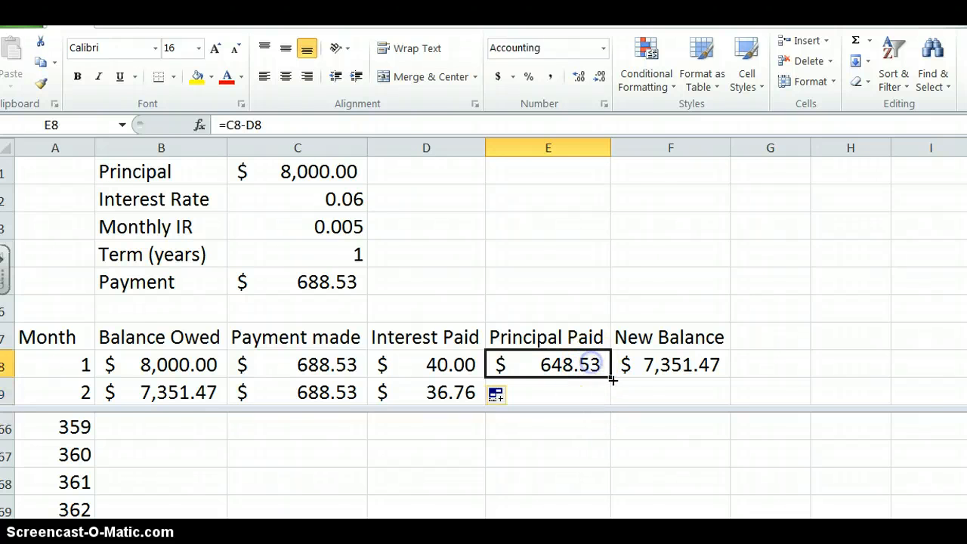
drag(612, 378, 613, 399)
click(666, 367)
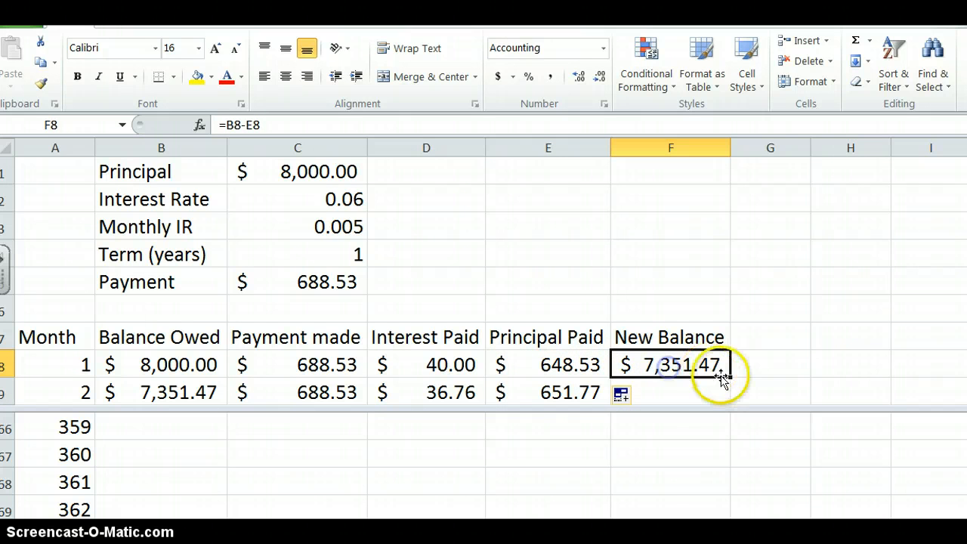
drag(730, 378, 727, 405)
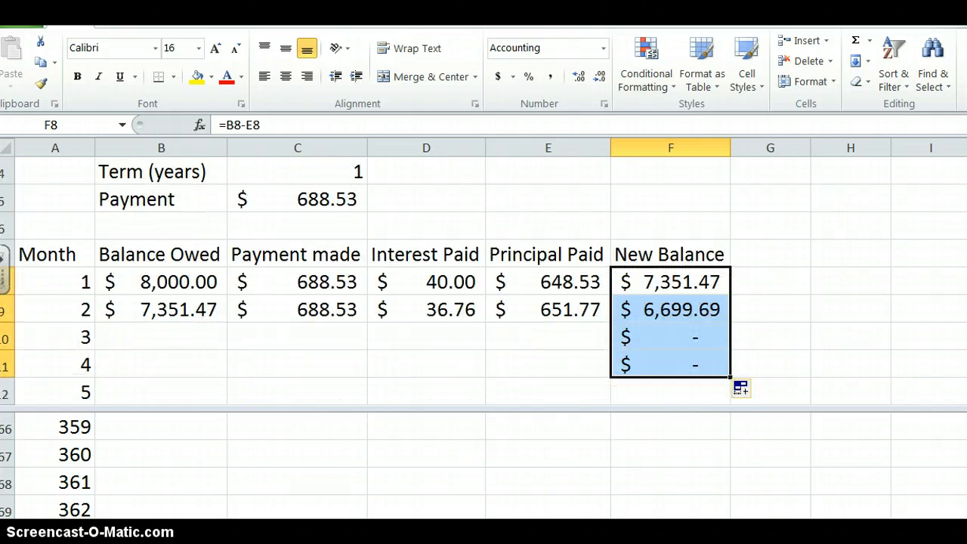
- Fill month 2's formulas in B9:F9 down the schedule past month 12, and review the resulting rows
click(670, 310)
drag(136, 294, 733, 431)
scroll(856, 315, up, 3)
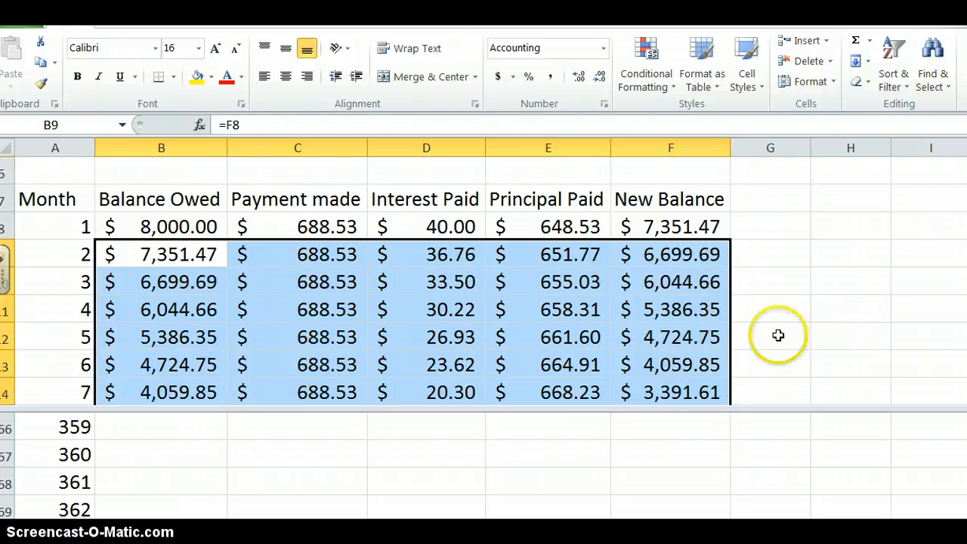
scroll(669, 363, down, 3)
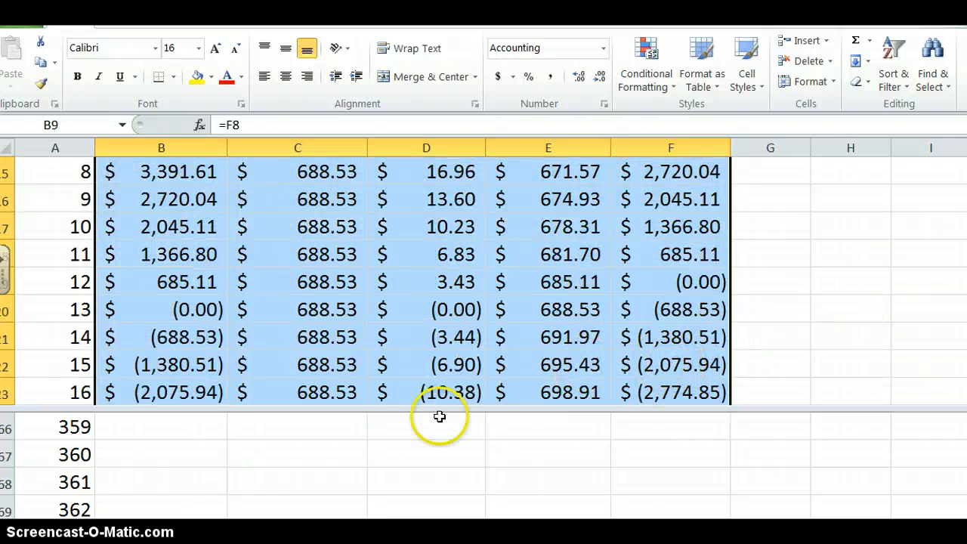